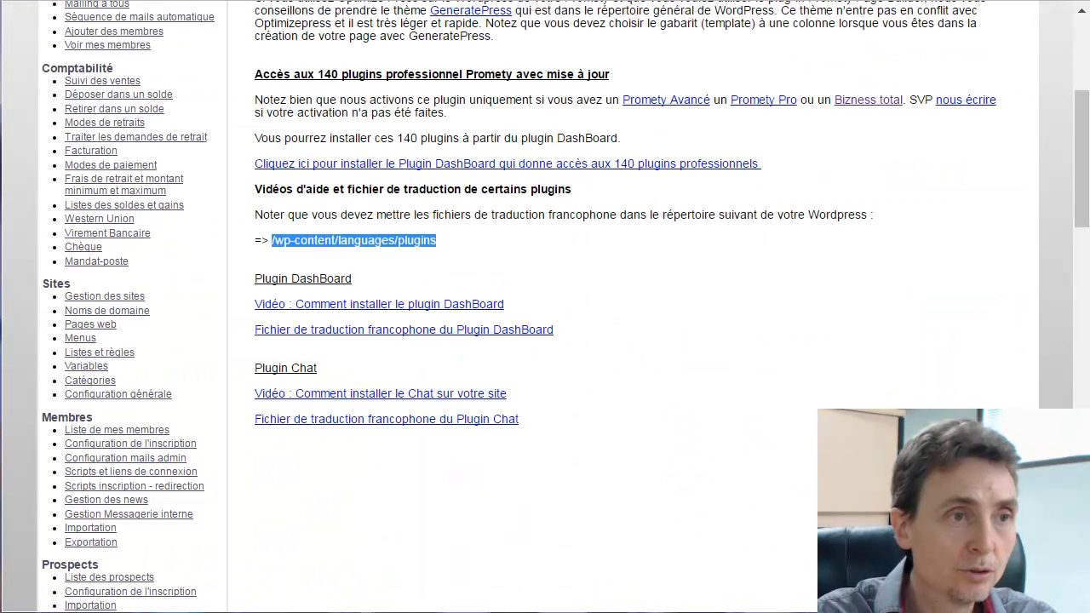
# Open the Promety help page about WordPress plugins and themes
pyautogui.scroll(-15, 96, 183)
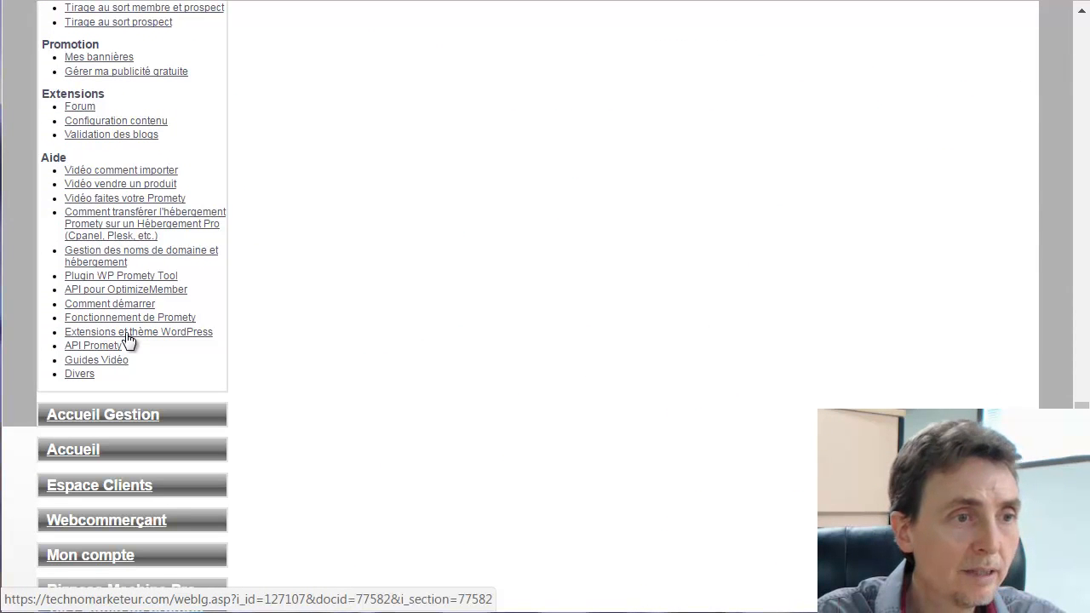
pyautogui.click(126, 334)
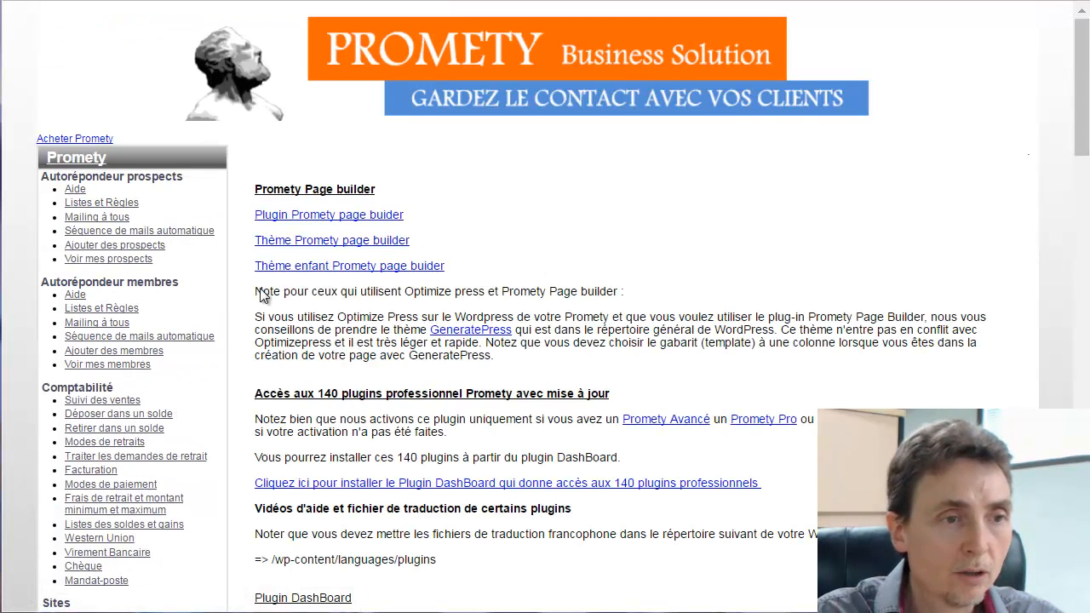
pyautogui.scroll(-1, 272, 416)
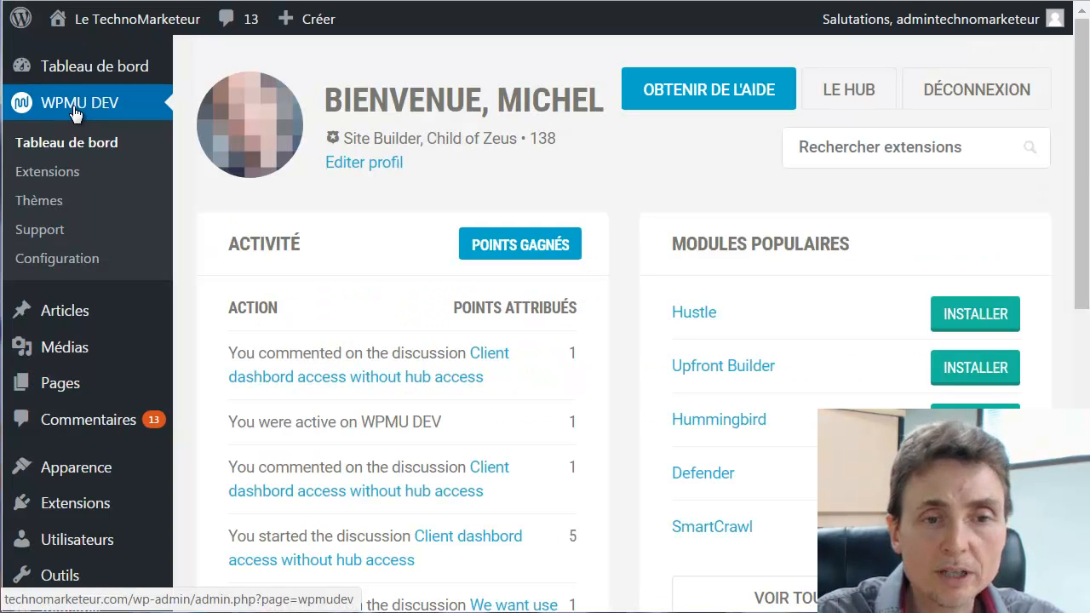
# Search the plugin catalogue for 'cha' and install the Chat plugin
pyautogui.click(843, 145)
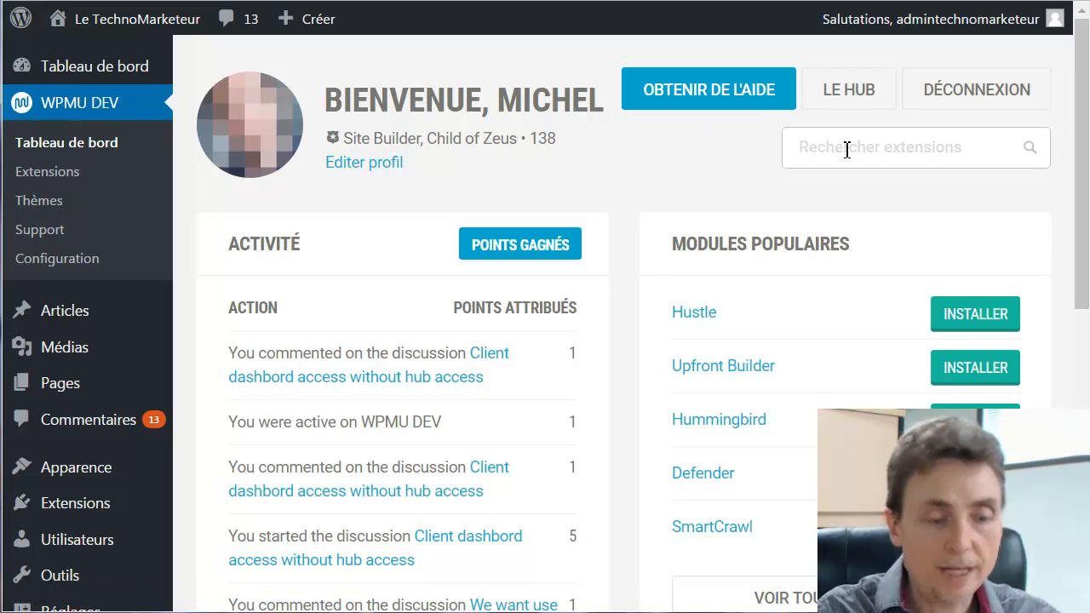
pyautogui.write('chat')
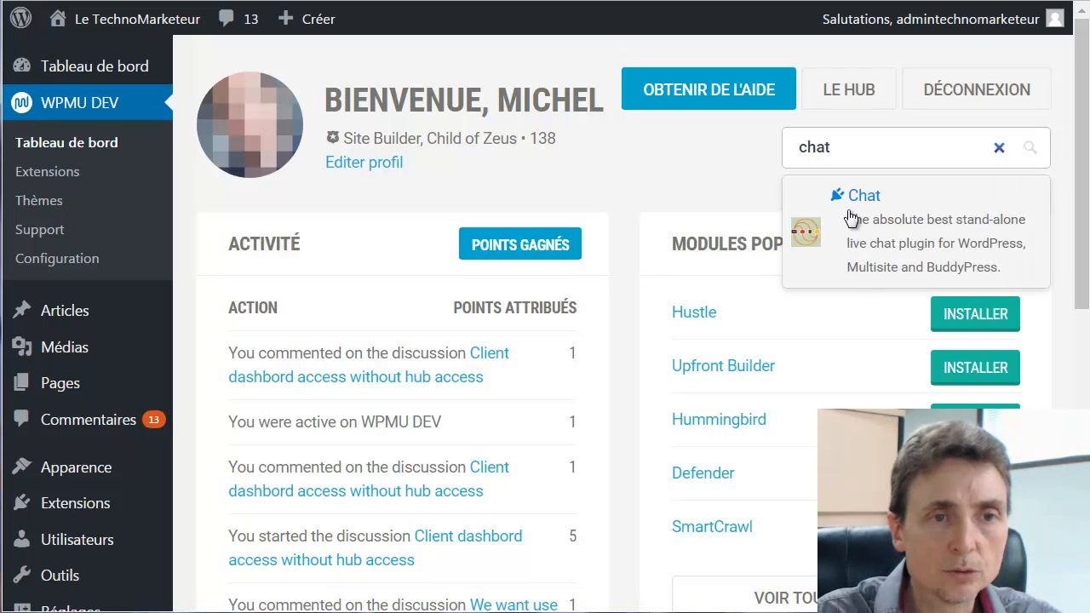
pyautogui.click(861, 196)
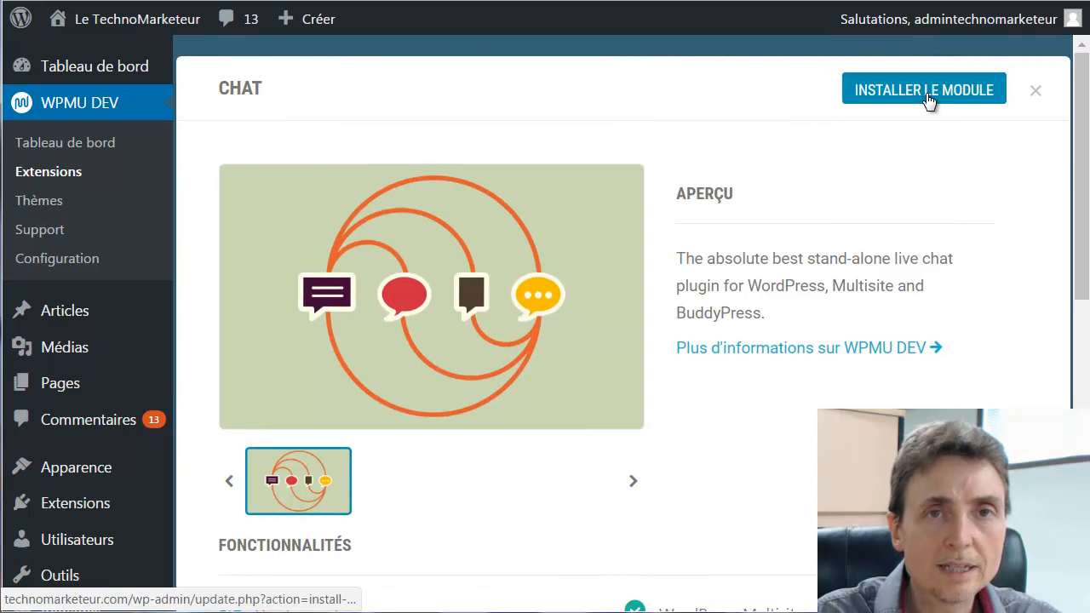
pyautogui.click(929, 102)
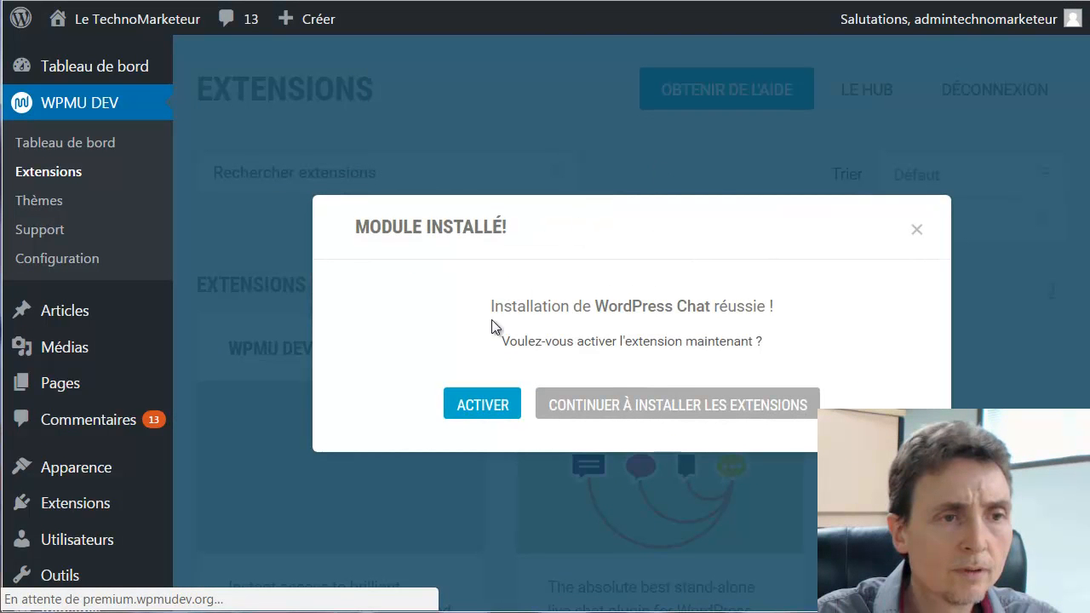
# Activate the newly installed WordPress Chat plugin
pyautogui.click(482, 410)
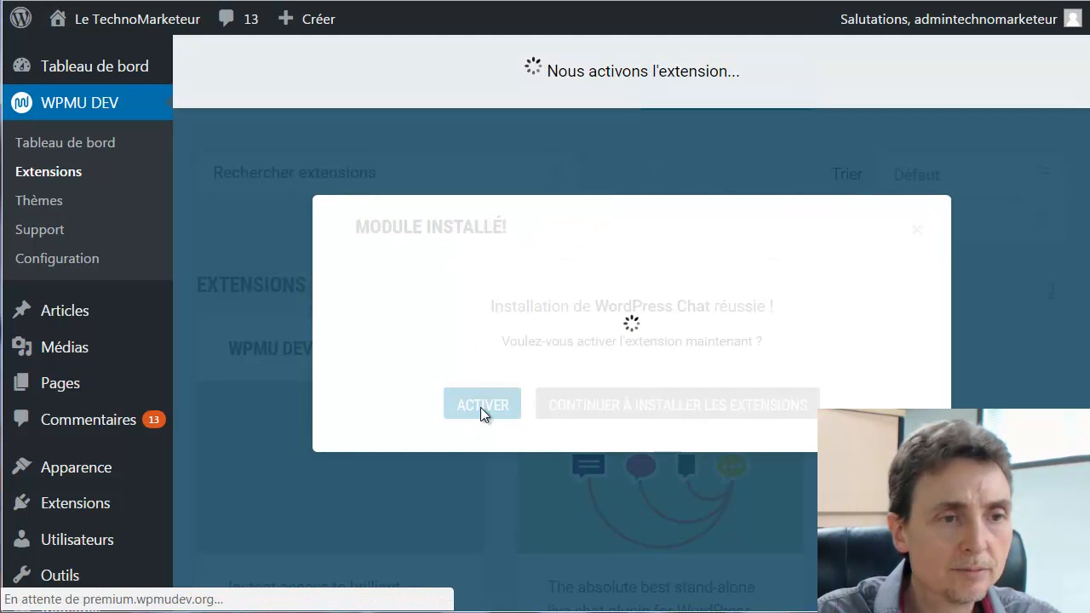
pyautogui.scroll(-2, 750, 336)
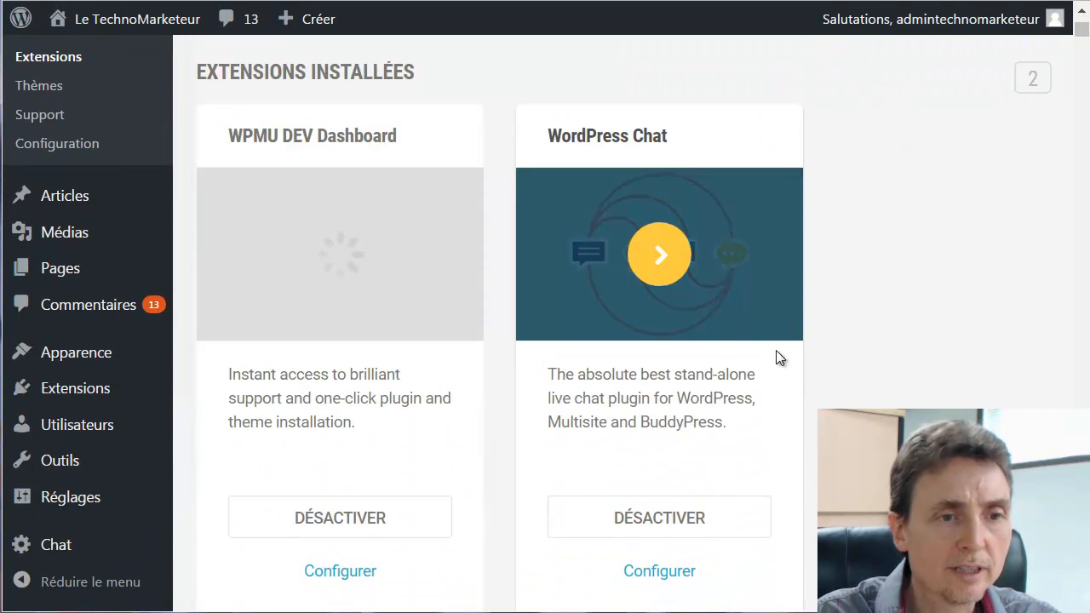
pyautogui.scroll(-2, 761, 345)
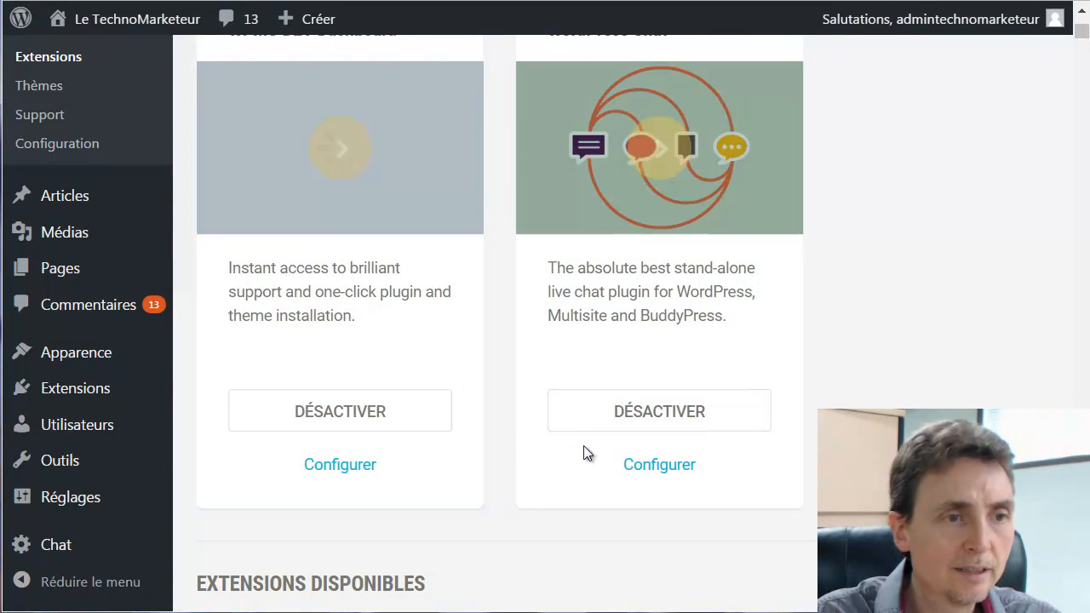
pyautogui.scroll(2, 645, 345)
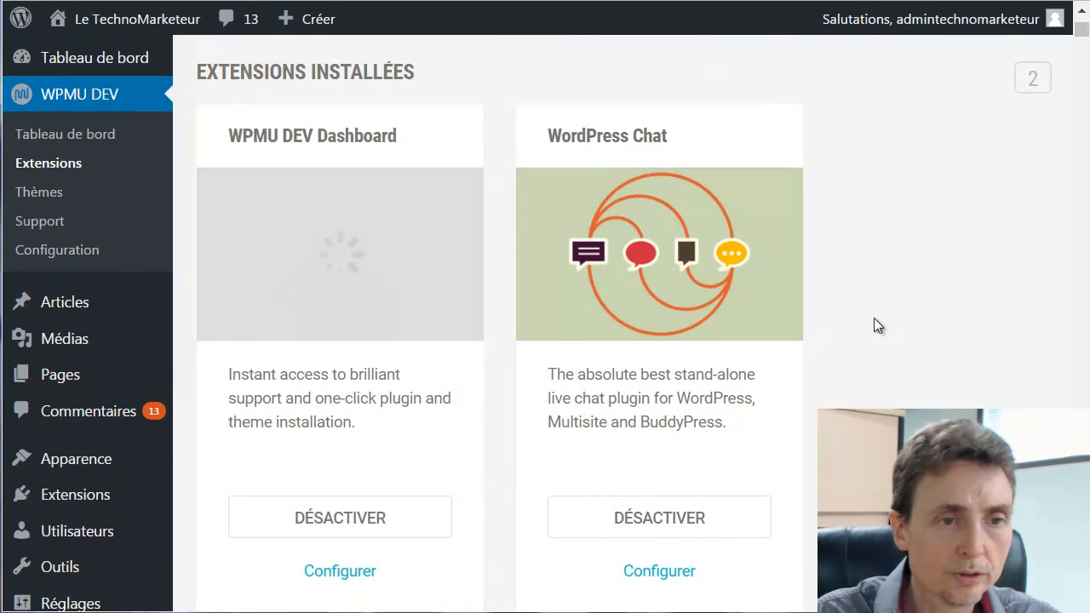
pyautogui.scroll(-2, 851, 315)
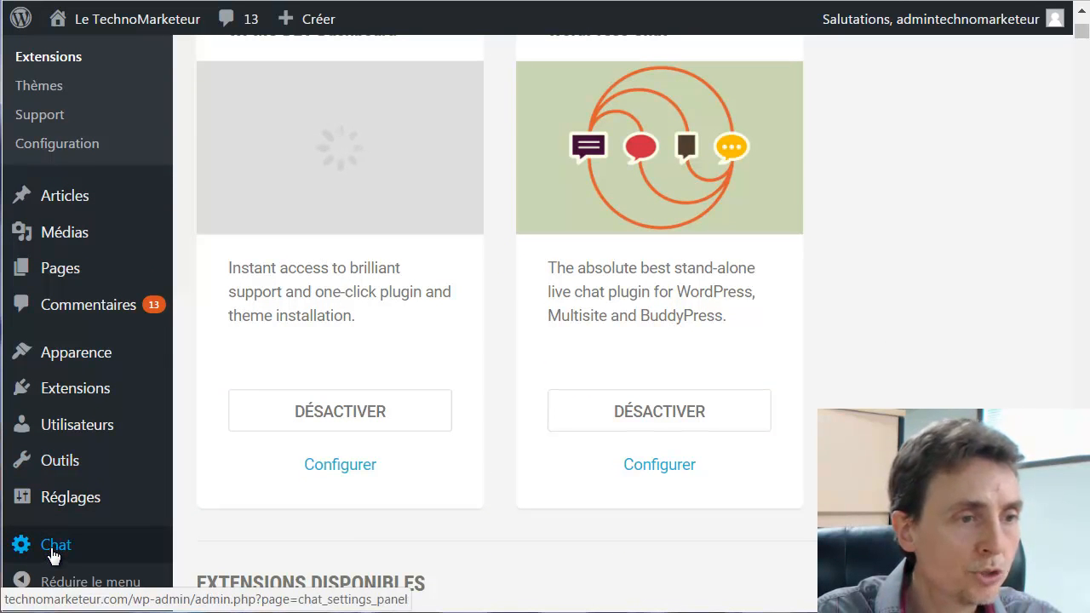
# Open the Chat Settings Page from the admin sidebar
pyautogui.click(58, 549)
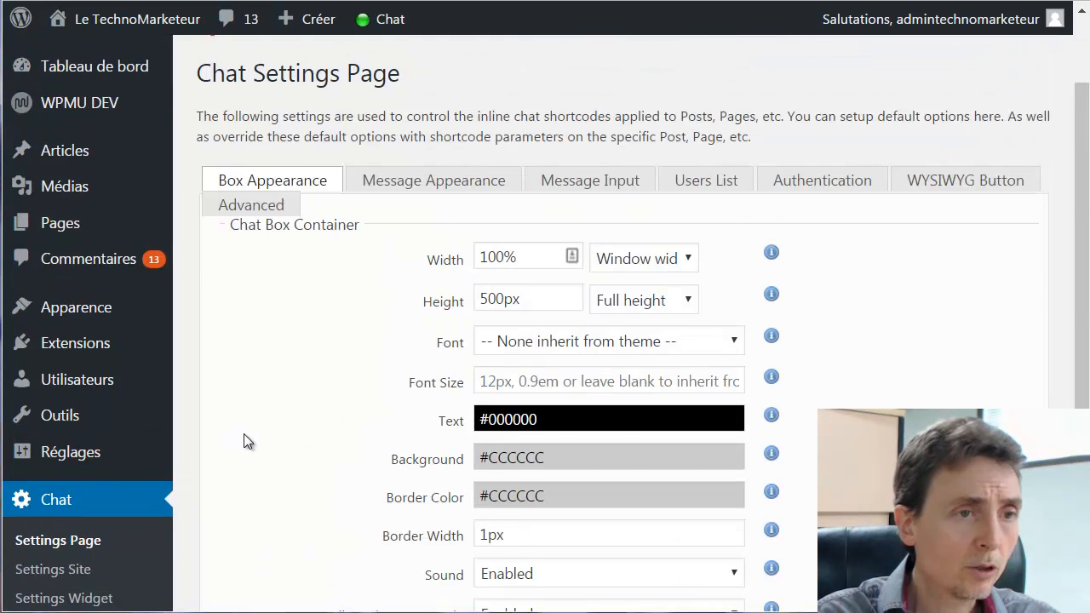
pyautogui.scroll(2, 252, 426)
pyautogui.scroll(-3, 773, 426)
pyautogui.scroll(-1, 259, 321)
pyautogui.scroll(-2, 258, 321)
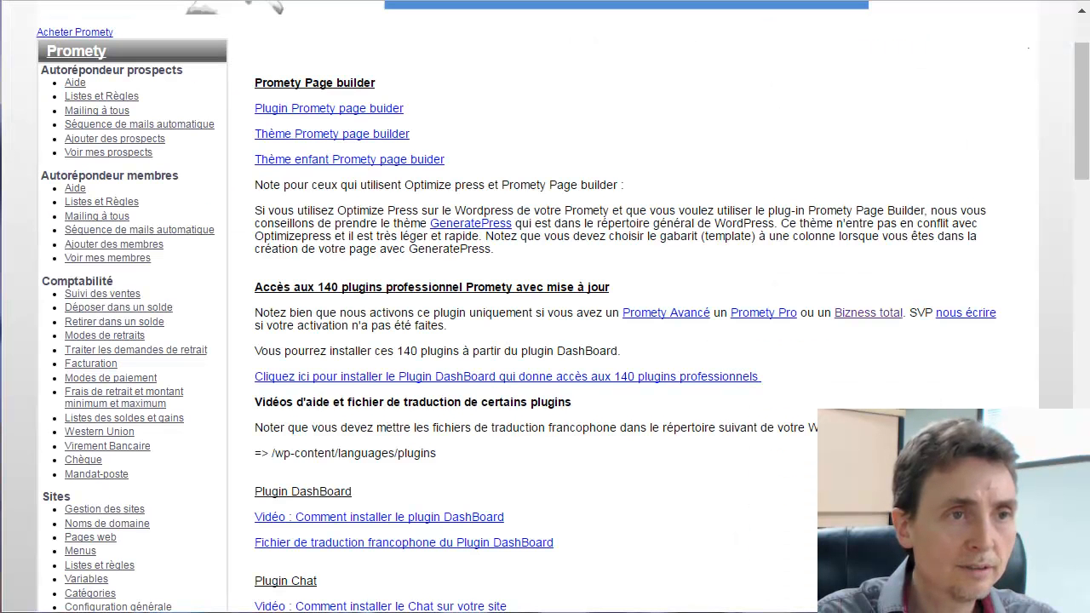
# Download the Chat plugin's French translation file and open the Hébergement Pro Fichiers page
pyautogui.scroll(-3, 275, 287)
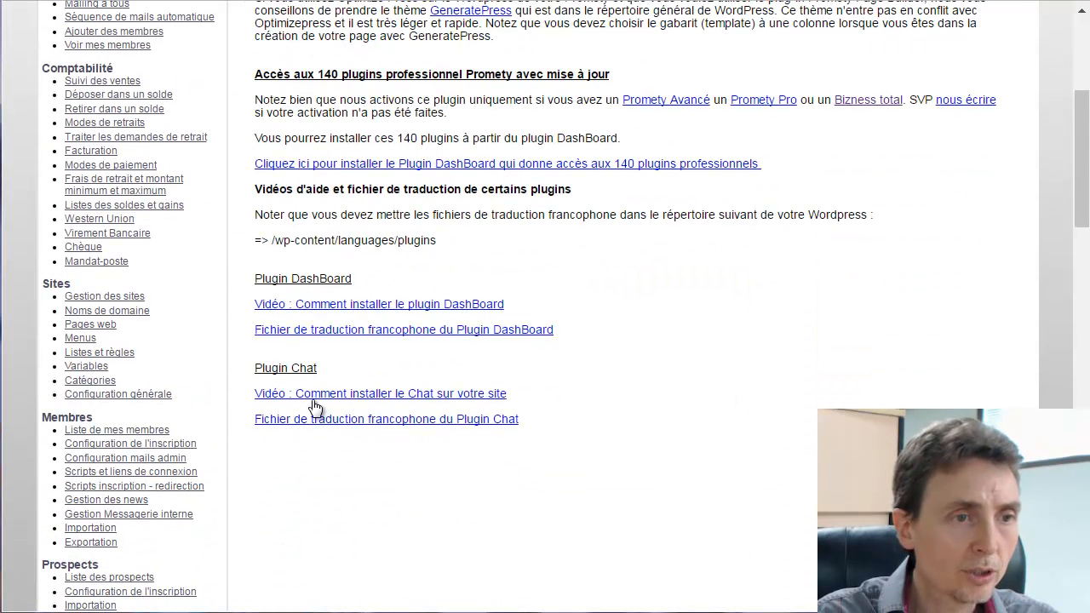
pyautogui.click(444, 420)
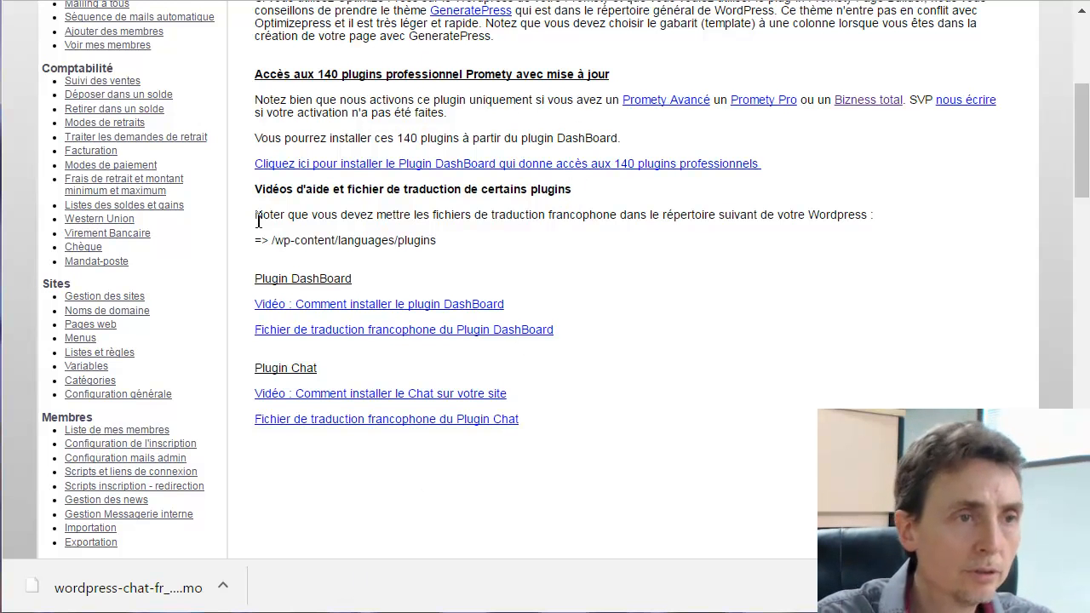
pyautogui.scroll(-5, 256, 217)
pyautogui.scroll(-2, 255, 230)
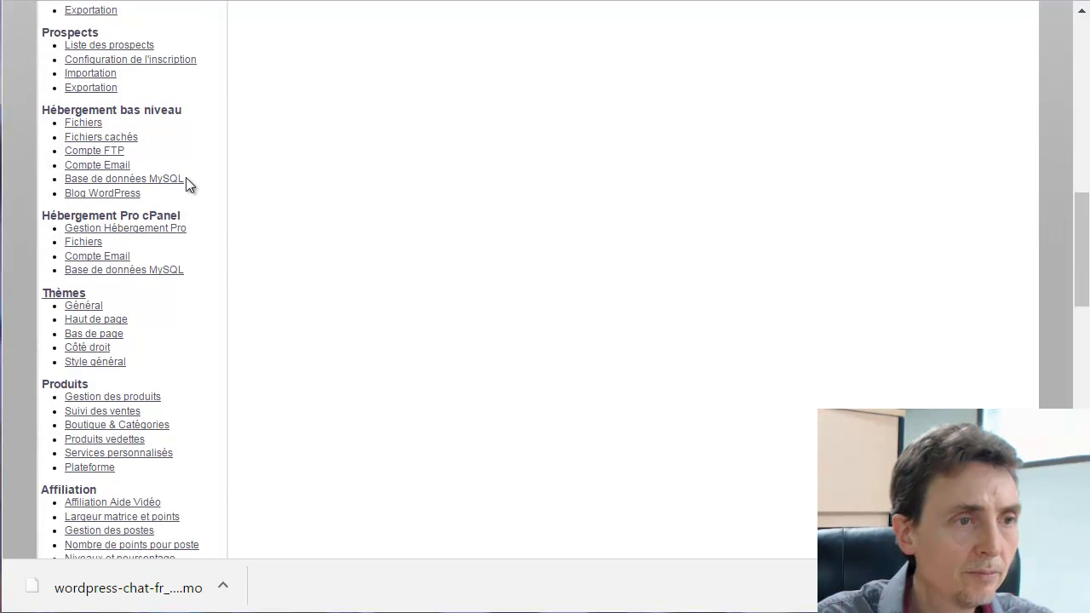
pyautogui.click(92, 245)
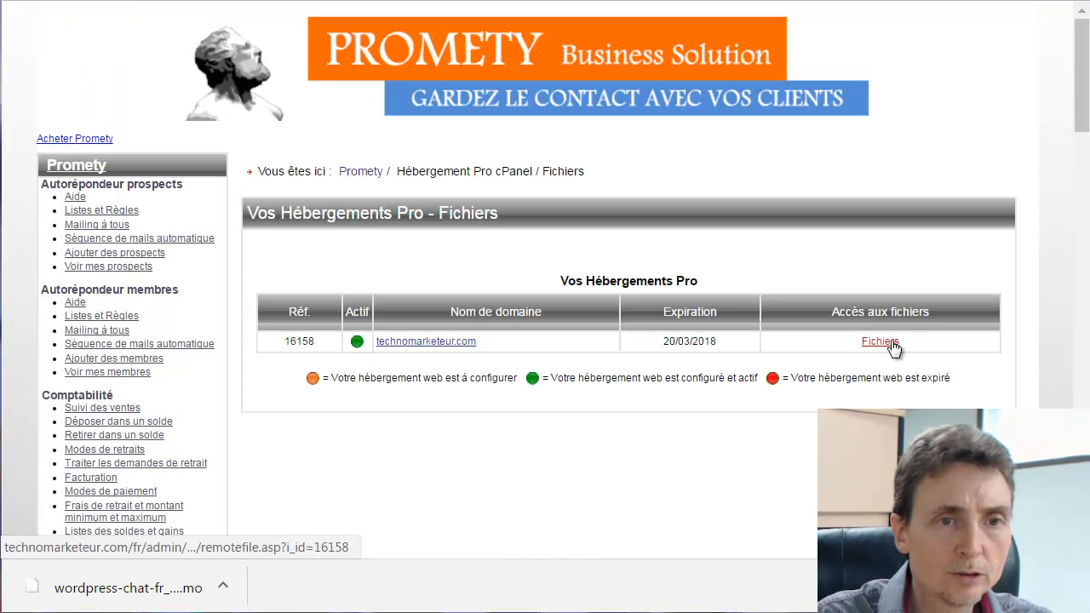
# Open File Manager for technomarketeur.com and go to wp-content/languages/plugins
pyautogui.click(894, 345)
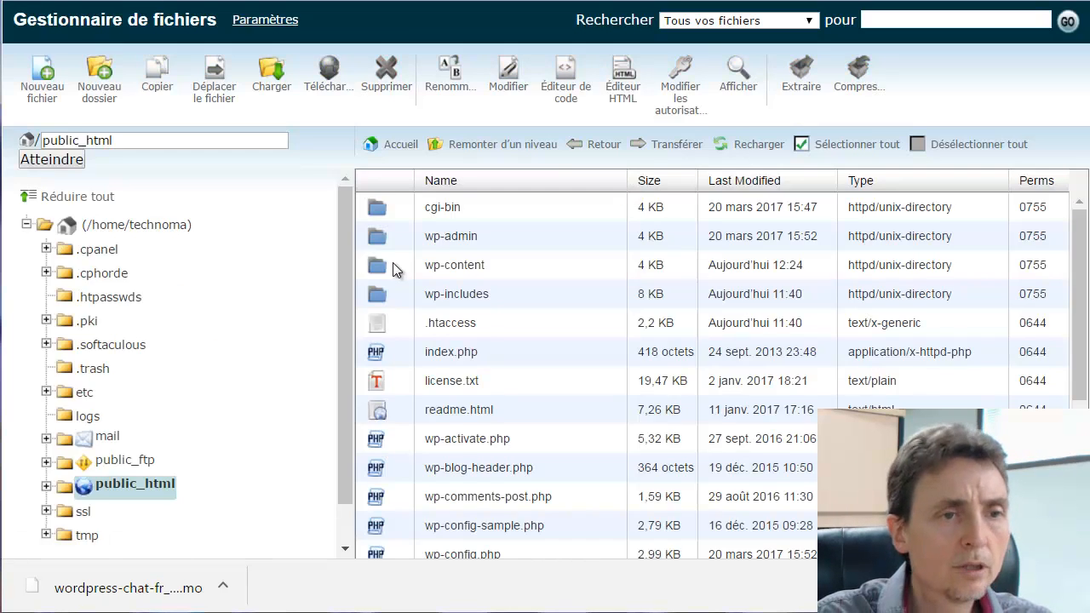
pyautogui.hotkey('ctrl', 'shift', 'Tab')
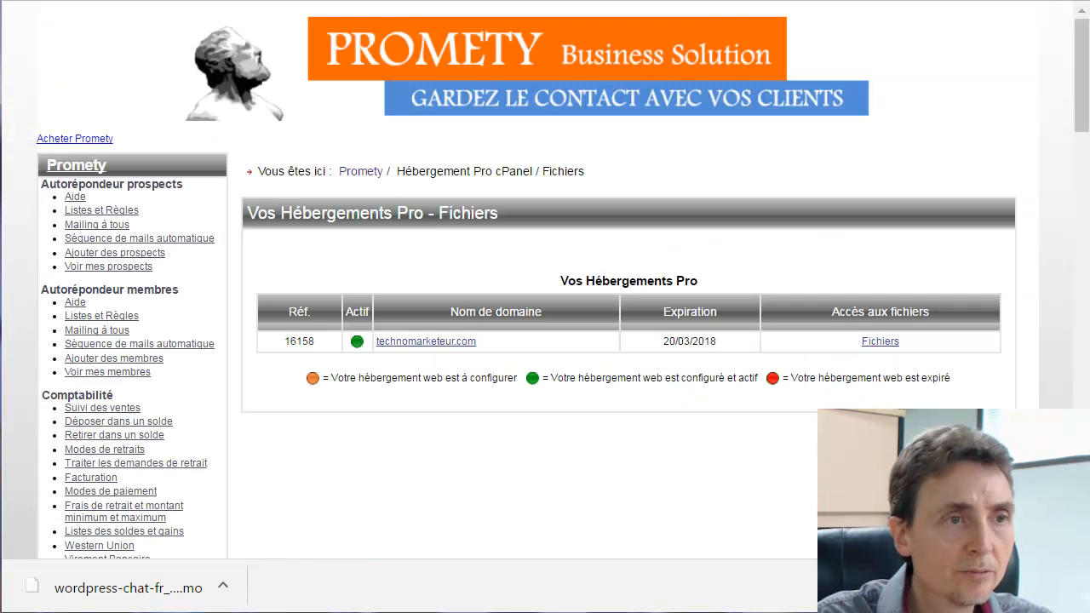
pyautogui.hotkey('ctrl', 'shift', 'Tab')
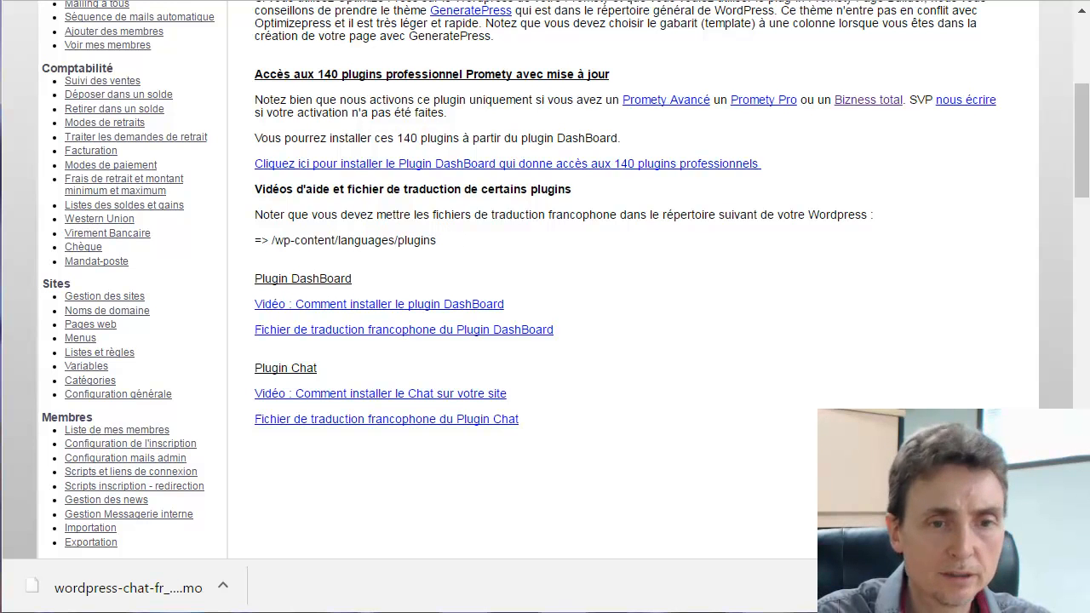
pyautogui.hotkey('ctrl', 'Tab')
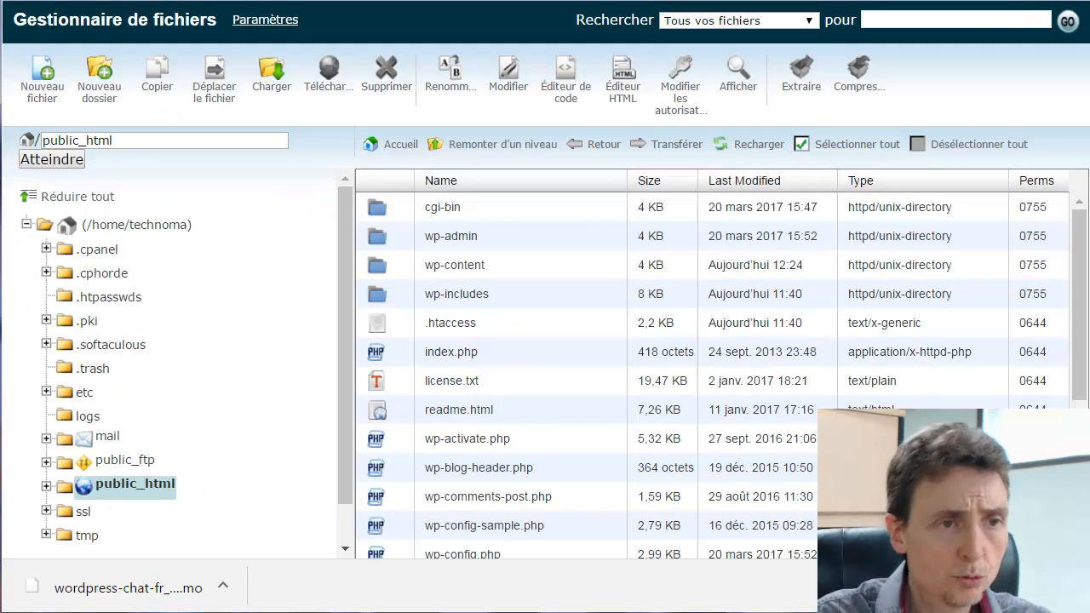
pyautogui.doubleClick(378, 271)
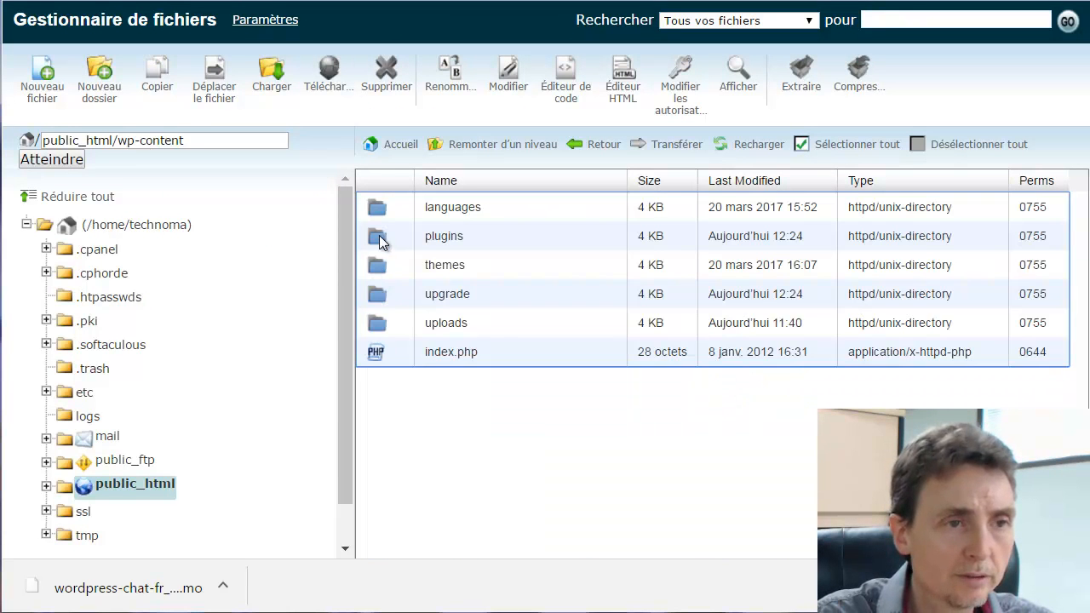
pyautogui.doubleClick(386, 213)
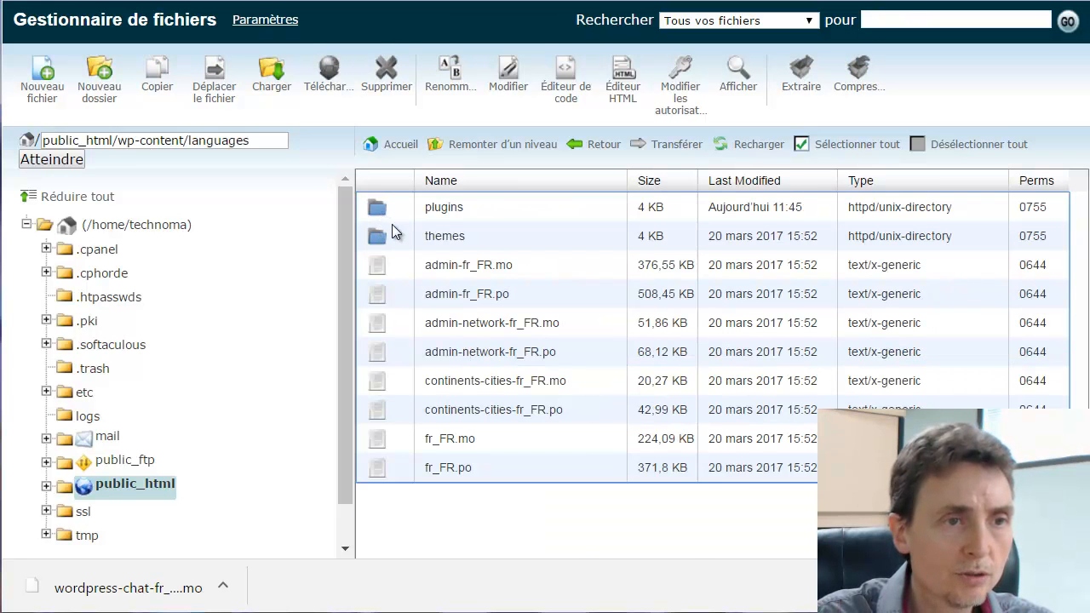
pyautogui.doubleClick(376, 206)
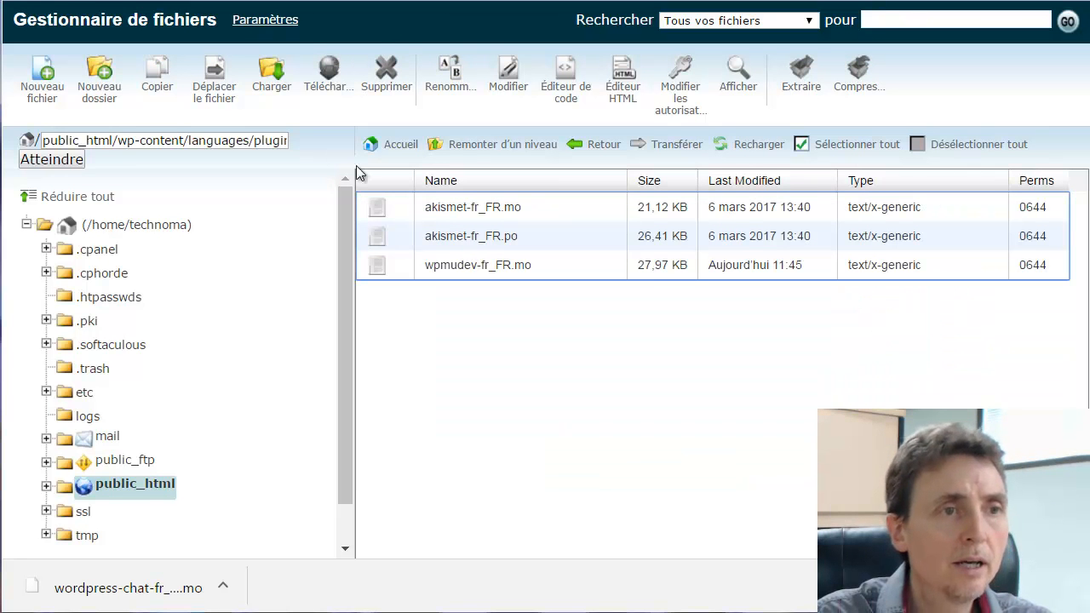
# Upload wordpress-chat-fr_FR.mo from the computer's traduction folder into the plugins folder
pyautogui.click(273, 85)
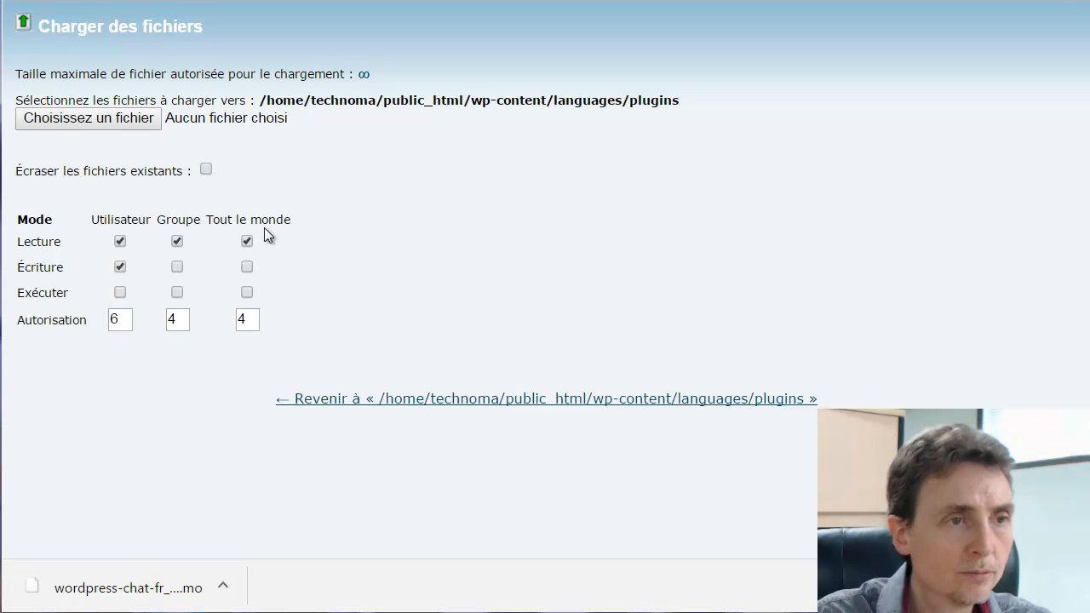
pyautogui.click(133, 114)
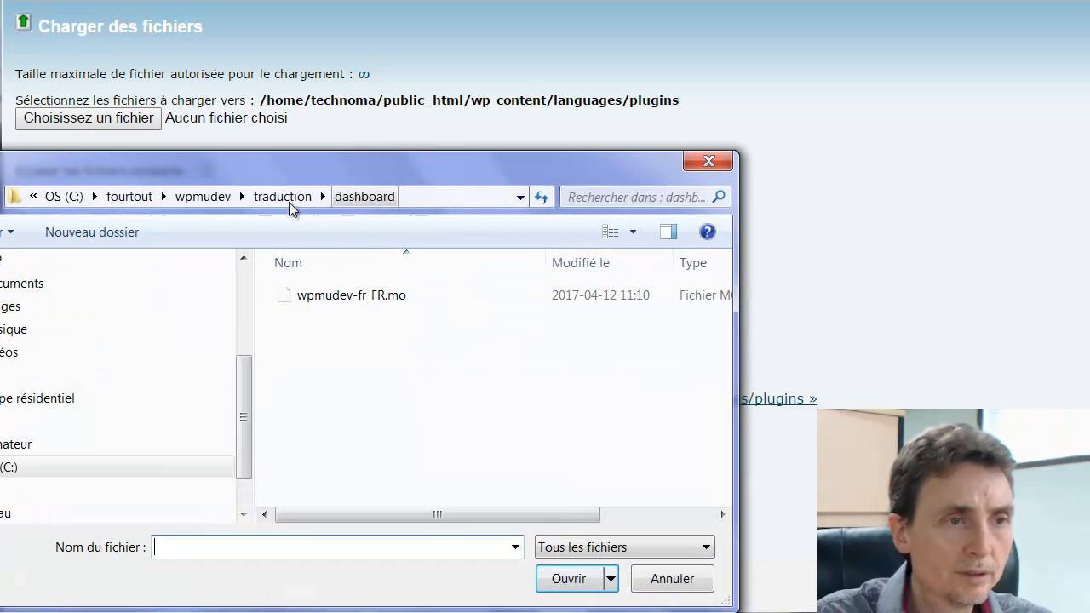
pyautogui.click(282, 197)
pyautogui.doubleClick(308, 296)
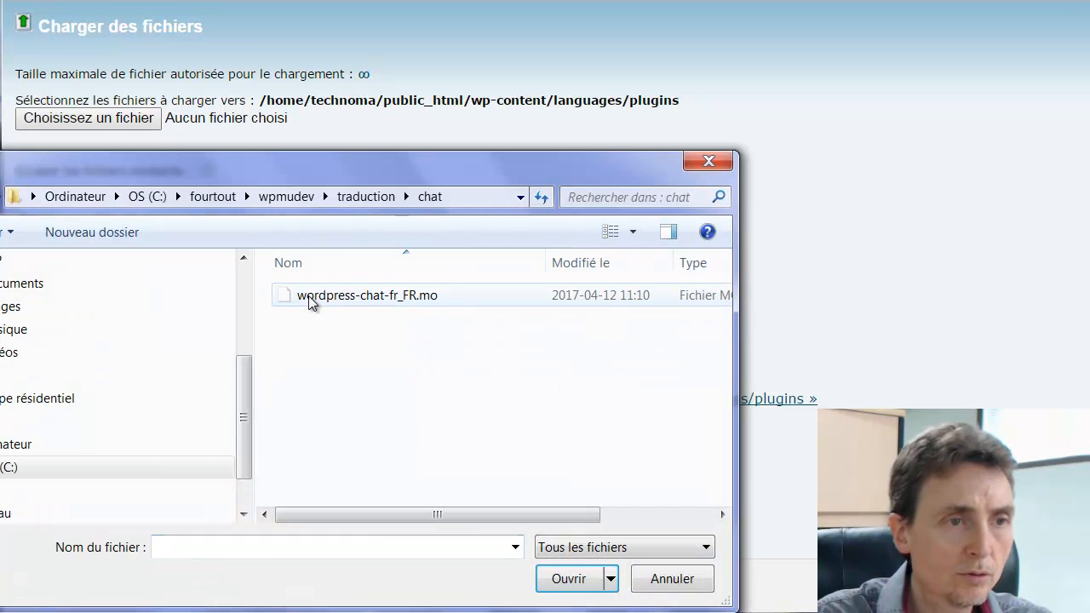
pyautogui.click(405, 300)
pyautogui.click(564, 580)
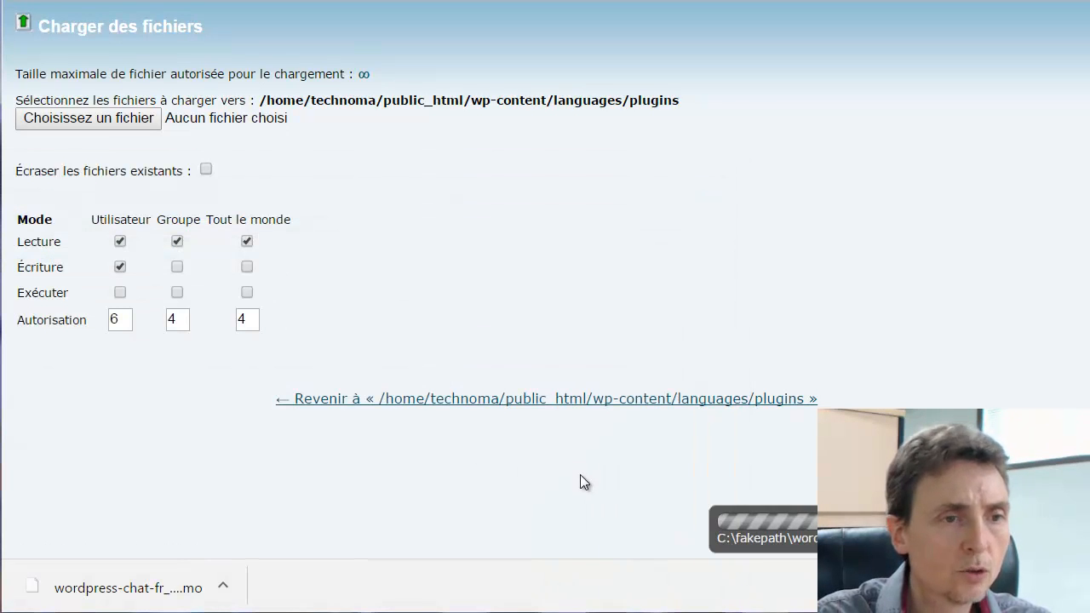
pyautogui.click(552, 400)
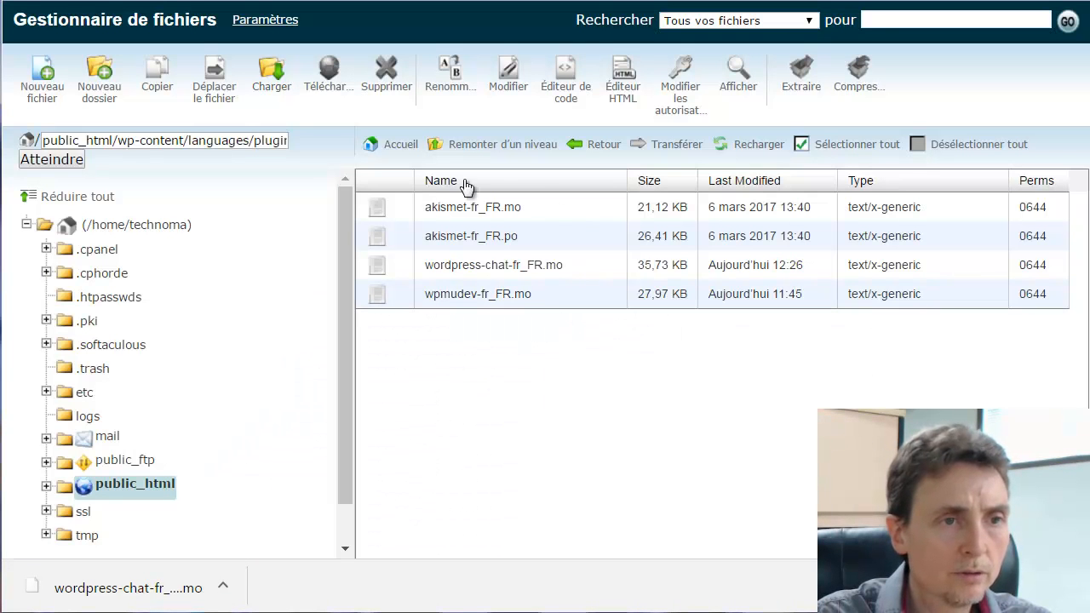
# Check the uploaded file name, copy the folder path, and return to WordPress
pyautogui.moveTo(431, 265); pyautogui.dragTo(555, 267)
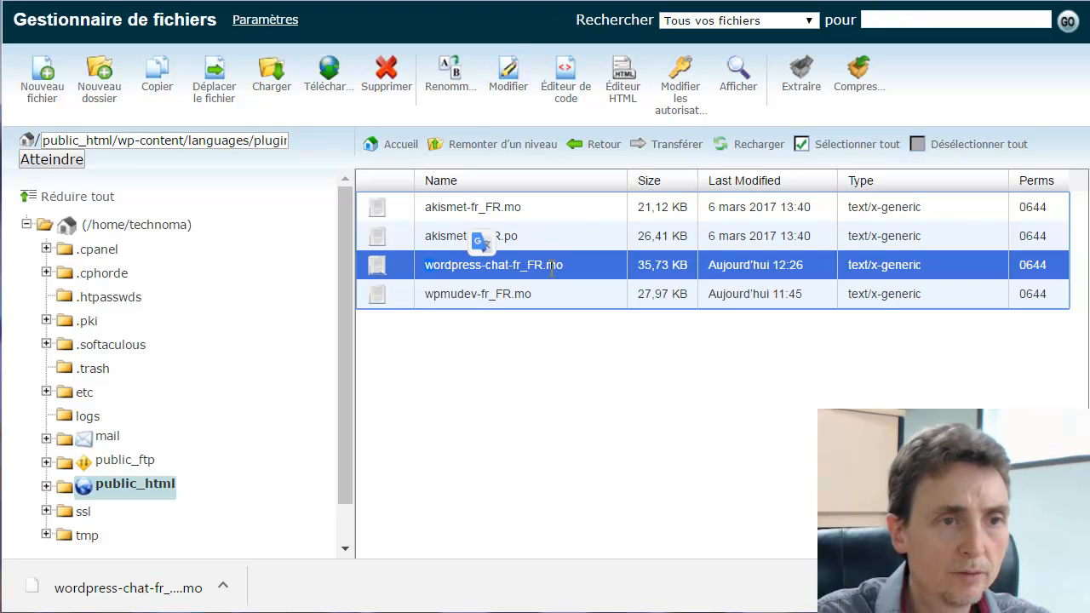
pyautogui.click(570, 267)
pyautogui.click(589, 321)
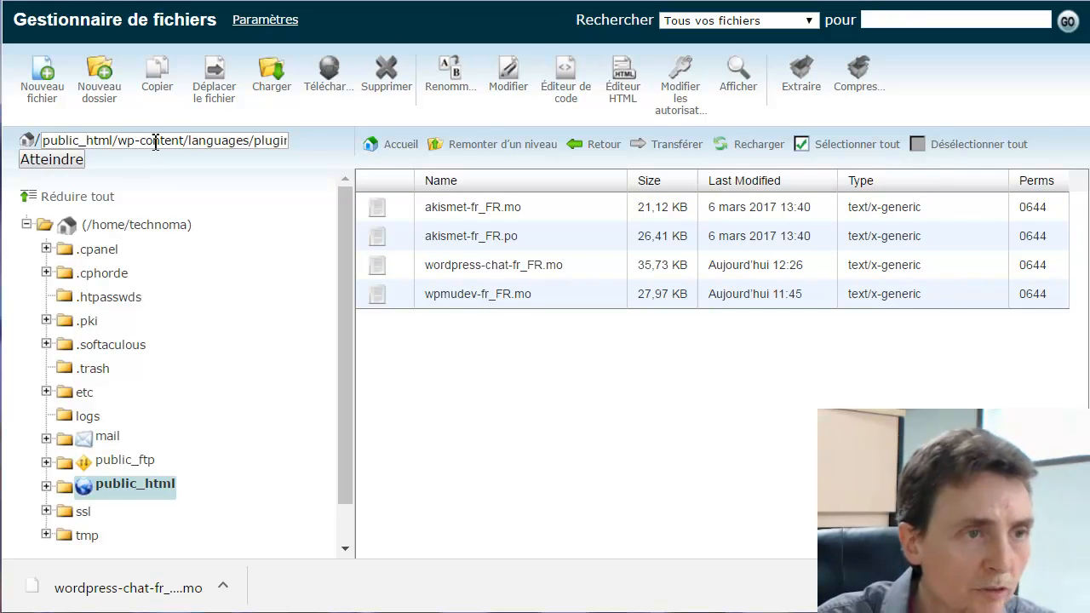
pyautogui.moveTo(191, 141); pyautogui.dragTo(303, 145)
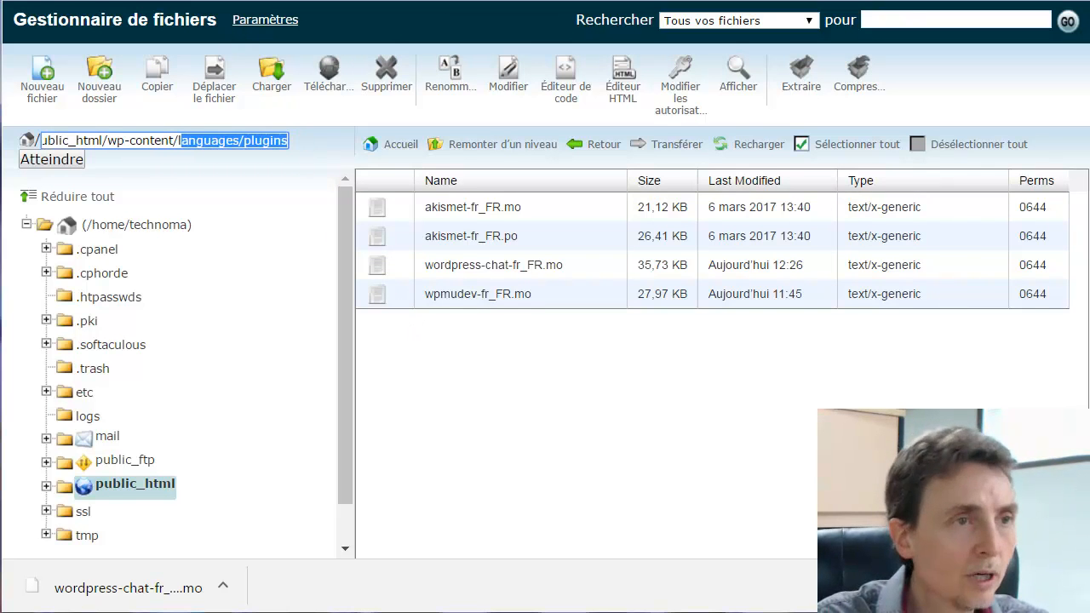
pyautogui.hotkey('ctrl', 'Tab')
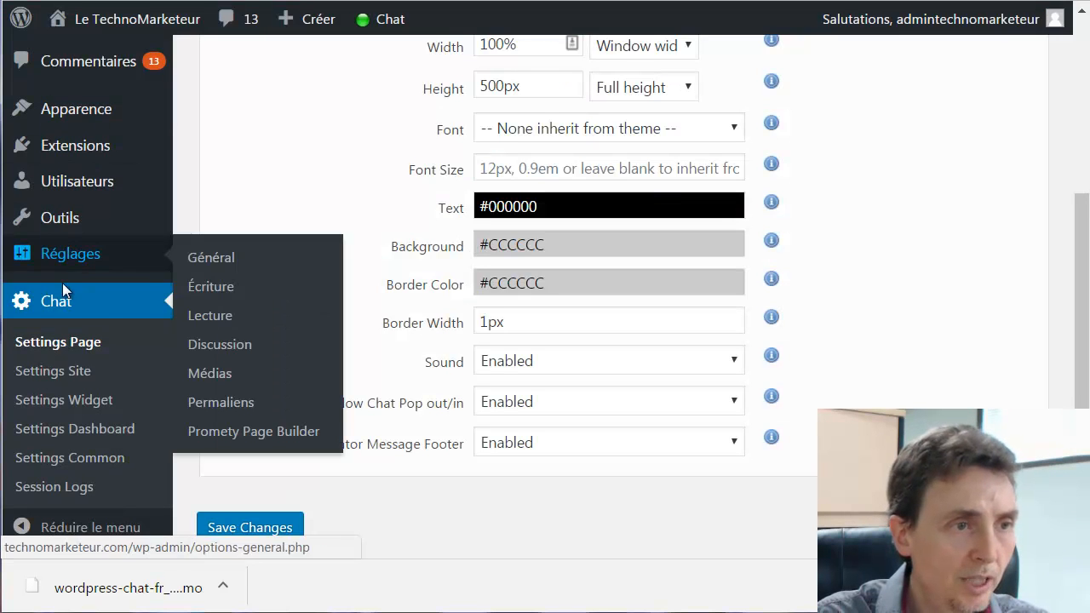
# Open Chat > Settings Site in the WordPress admin sidebar
pyautogui.rightClick(90, 0)
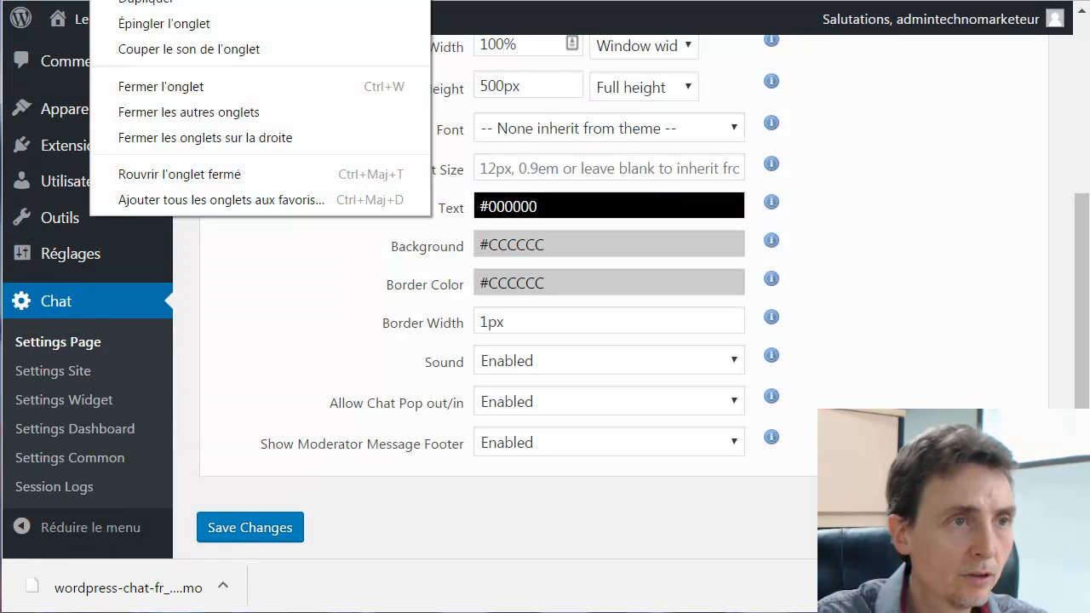
pyautogui.press('Escape')
pyautogui.click(53, 371)
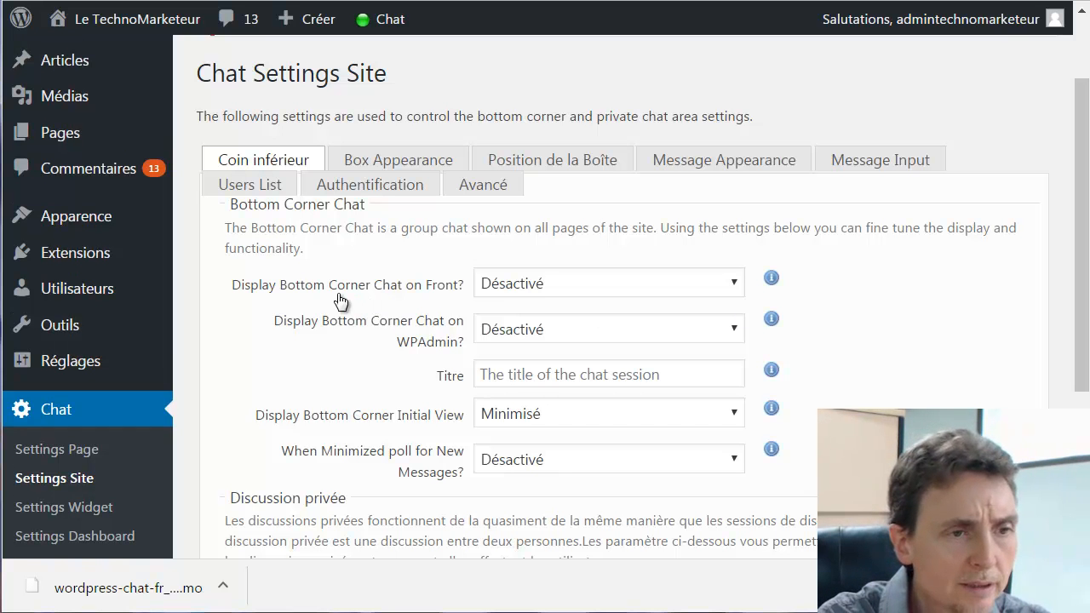
# Open Chat > Settings Common and inspect the 3-second message and invite polling intervals
pyautogui.scroll(-1, 339, 306)
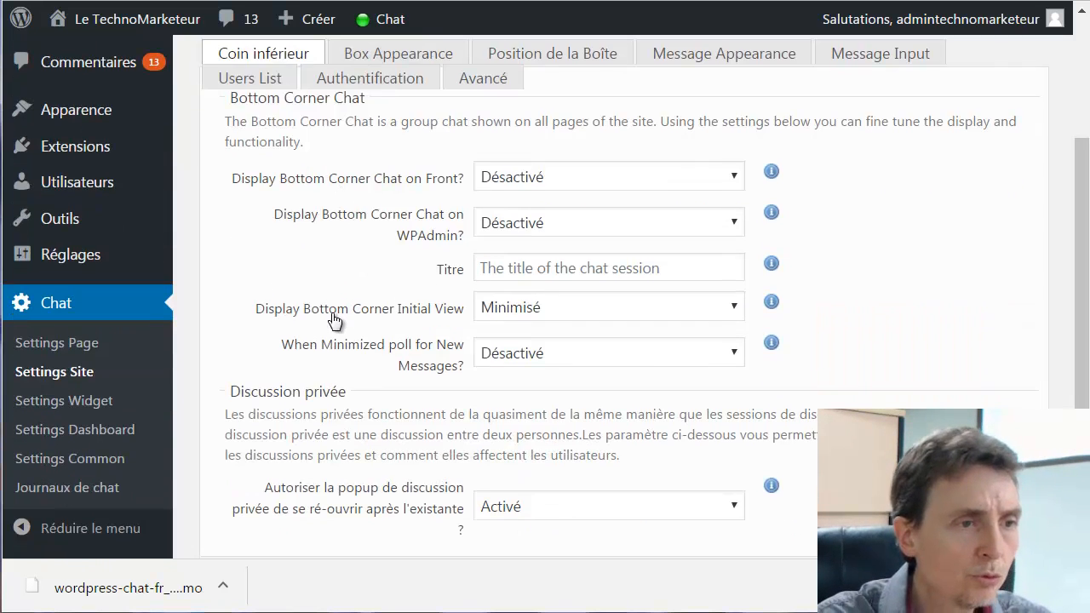
pyautogui.click(48, 458)
pyautogui.click(48, 458)
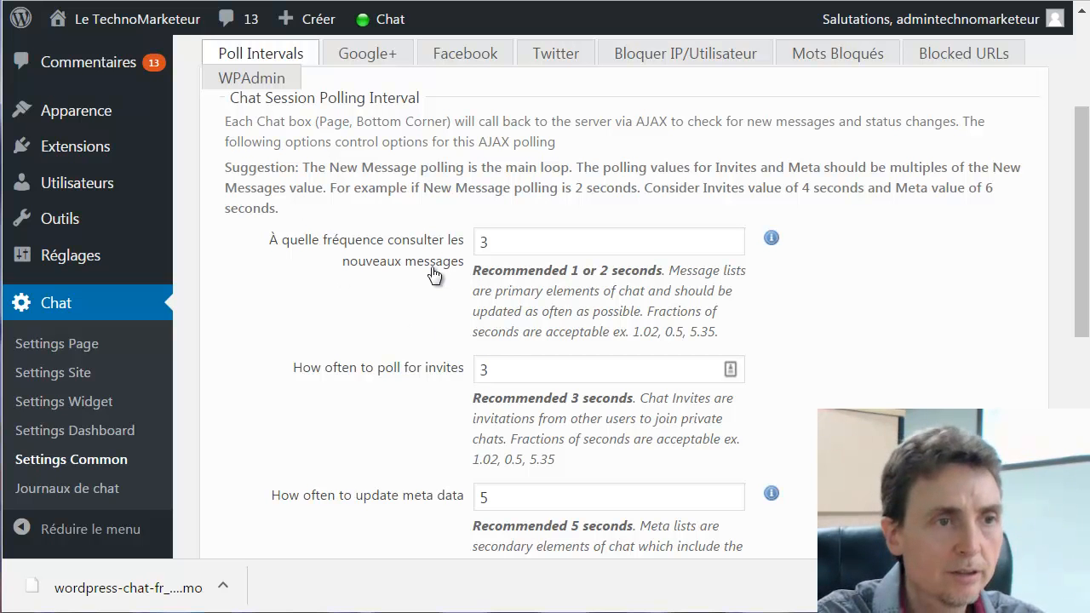
pyautogui.moveTo(515, 245); pyautogui.dragTo(481, 245)
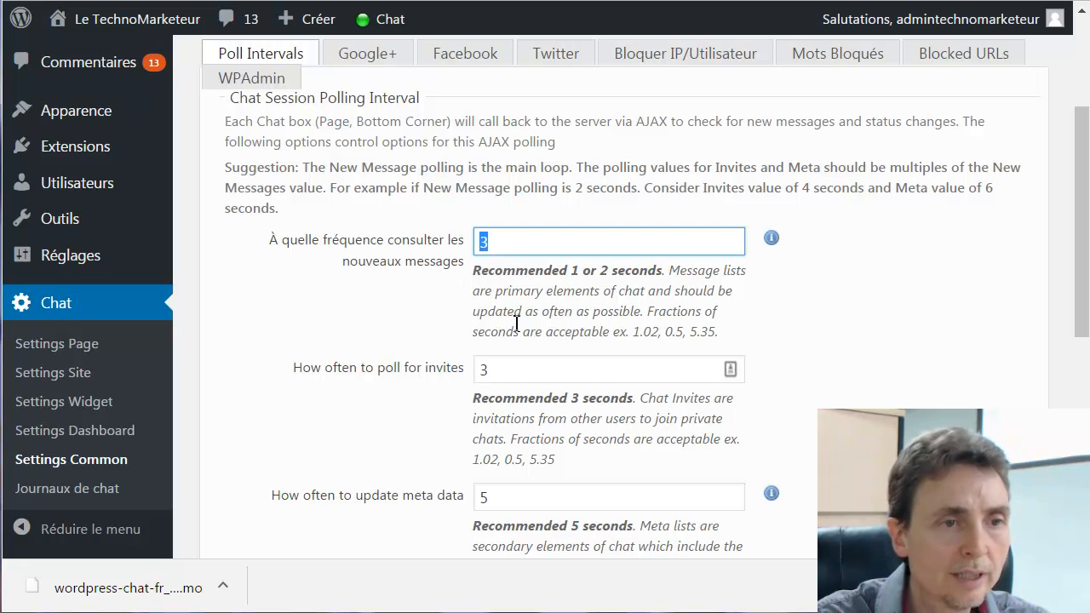
pyautogui.moveTo(504, 369); pyautogui.dragTo(464, 374)
pyautogui.scroll(-2, 416, 399)
pyautogui.scroll(2, 430, 379)
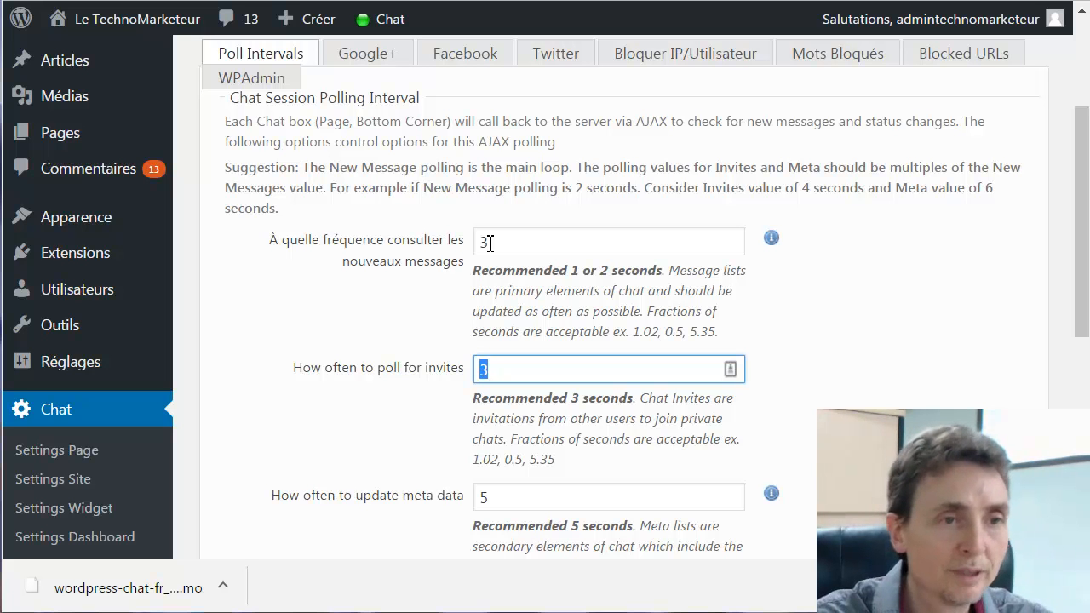
pyautogui.doubleClick(479, 243)
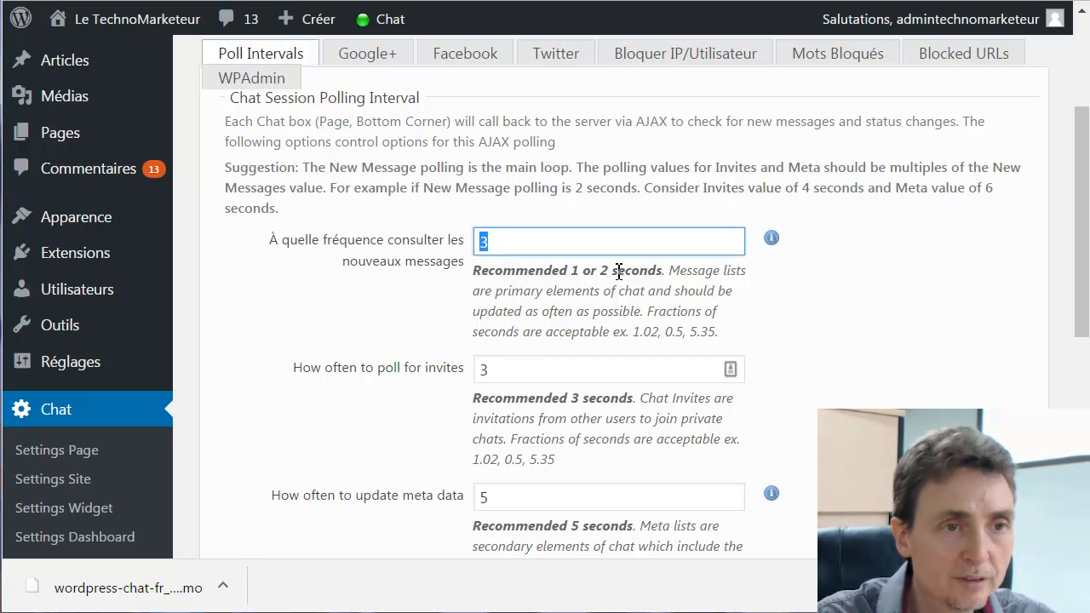
pyautogui.click(509, 248)
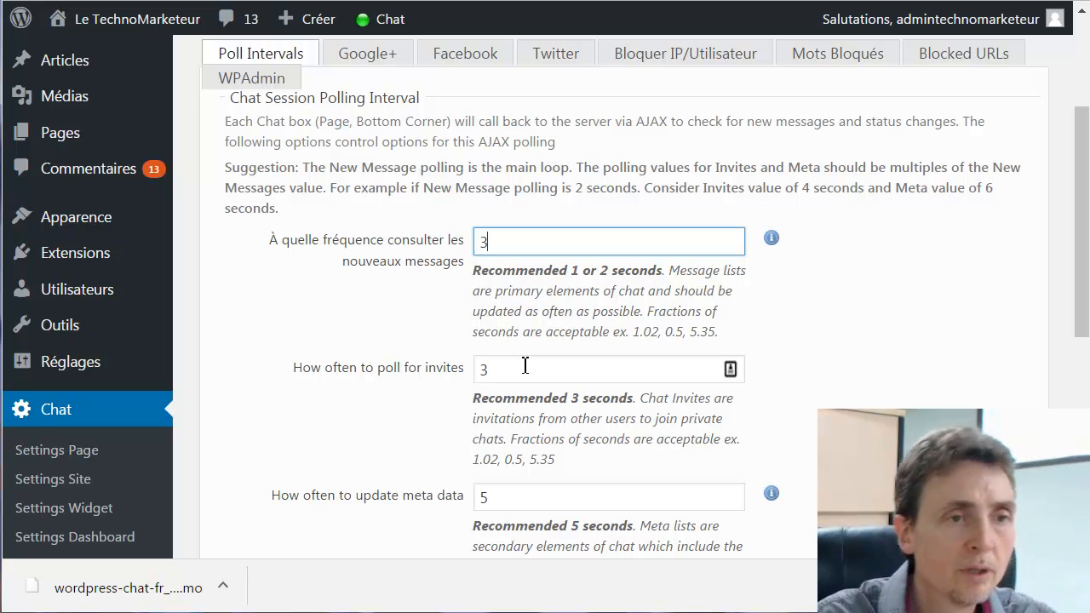
# Scroll through the remaining common settings, leaving polling at 3, 3 and 5 seconds
pyautogui.scroll(-3, 384, 349)
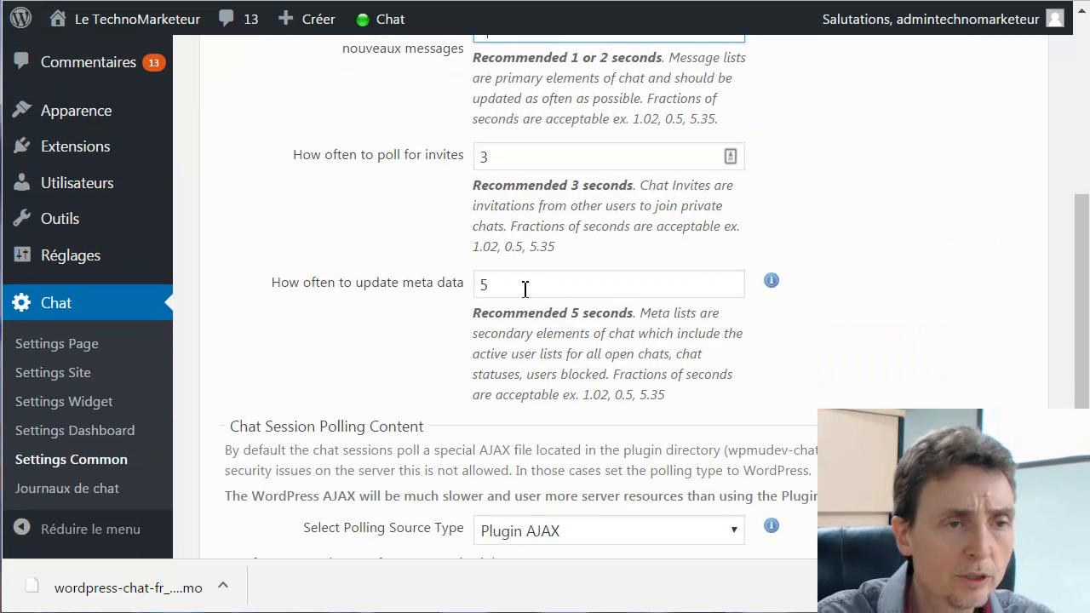
pyautogui.scroll(-3, 392, 340)
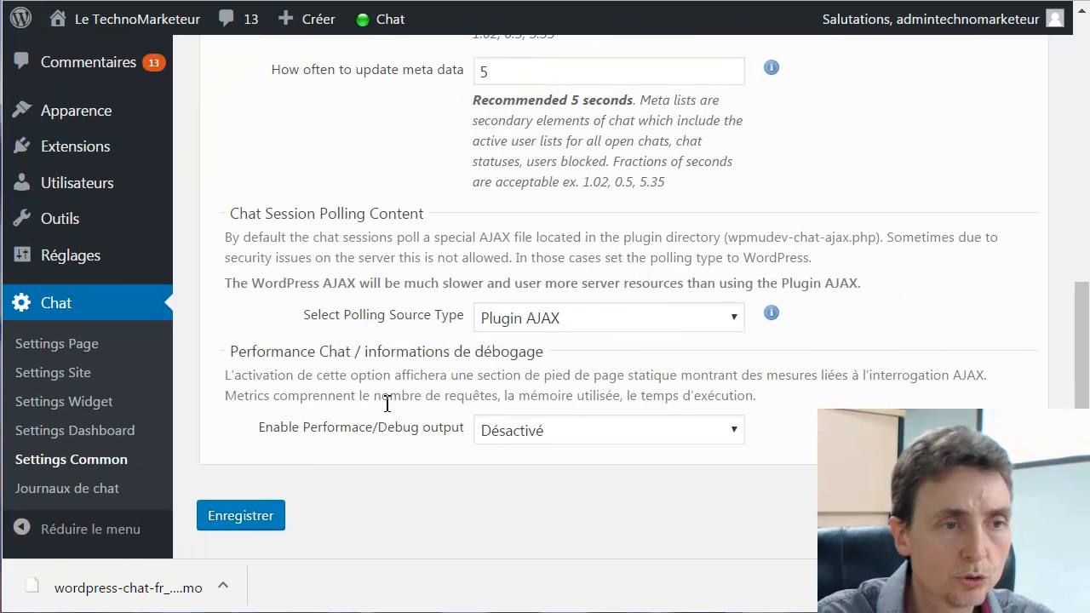
pyautogui.scroll(5, 405, 401)
pyautogui.scroll(-5, 382, 403)
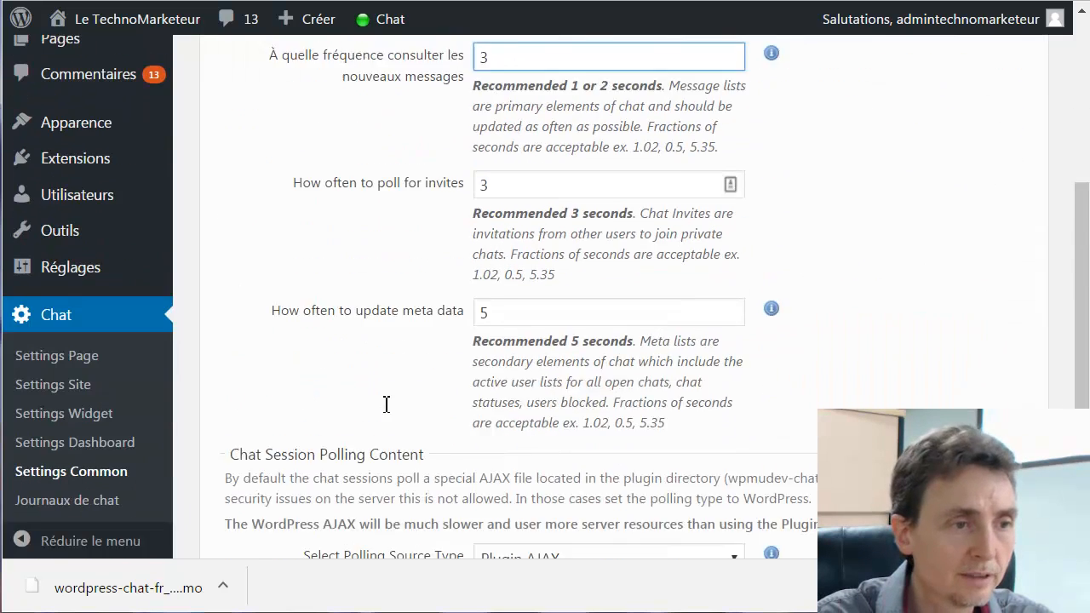
pyautogui.scroll(4, 383, 402)
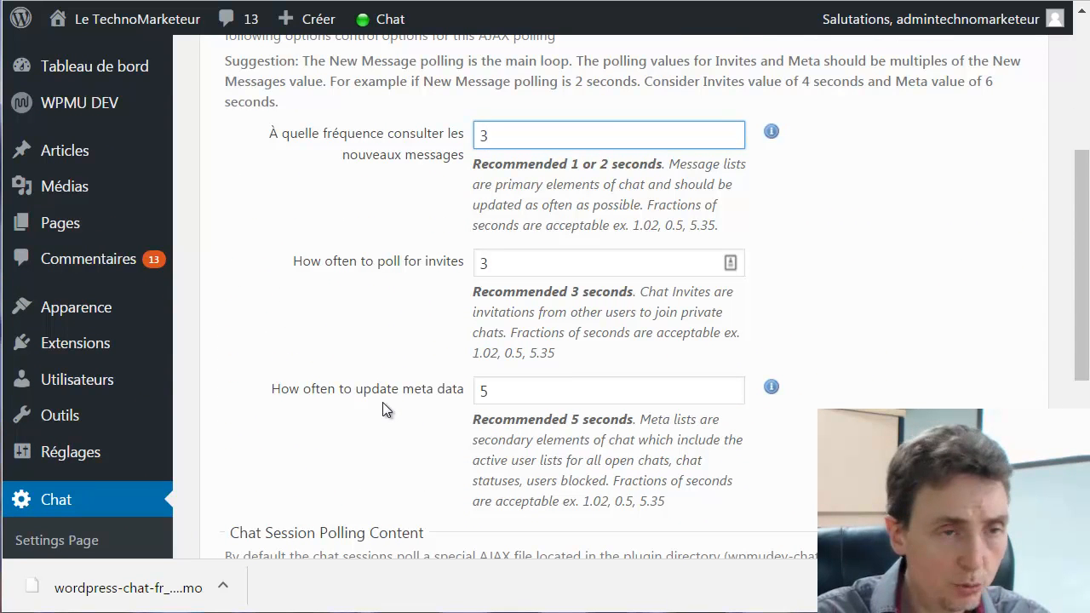
pyautogui.scroll(-3, 329, 423)
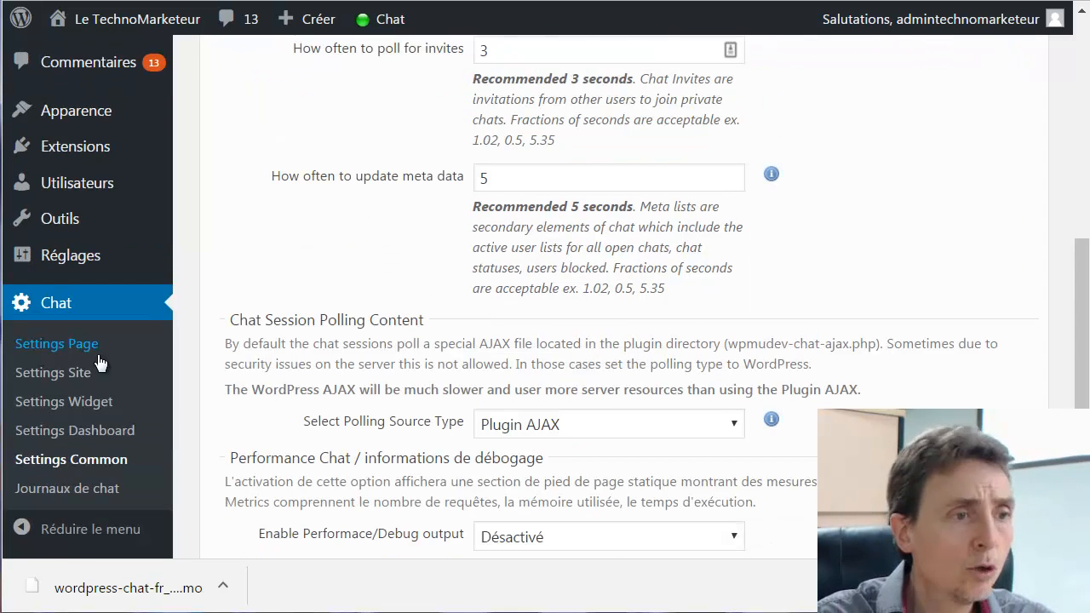
# Set 'Display Bottom Corner Chat on WPAdmin?' to Activé and save the site settings
pyautogui.click(58, 376)
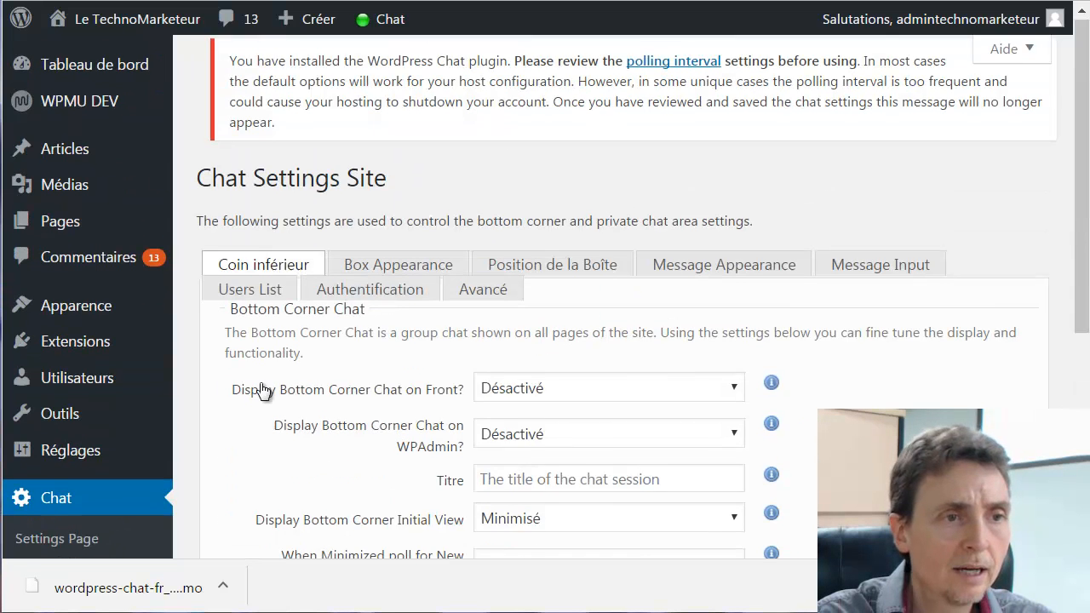
pyautogui.scroll(-1, 262, 390)
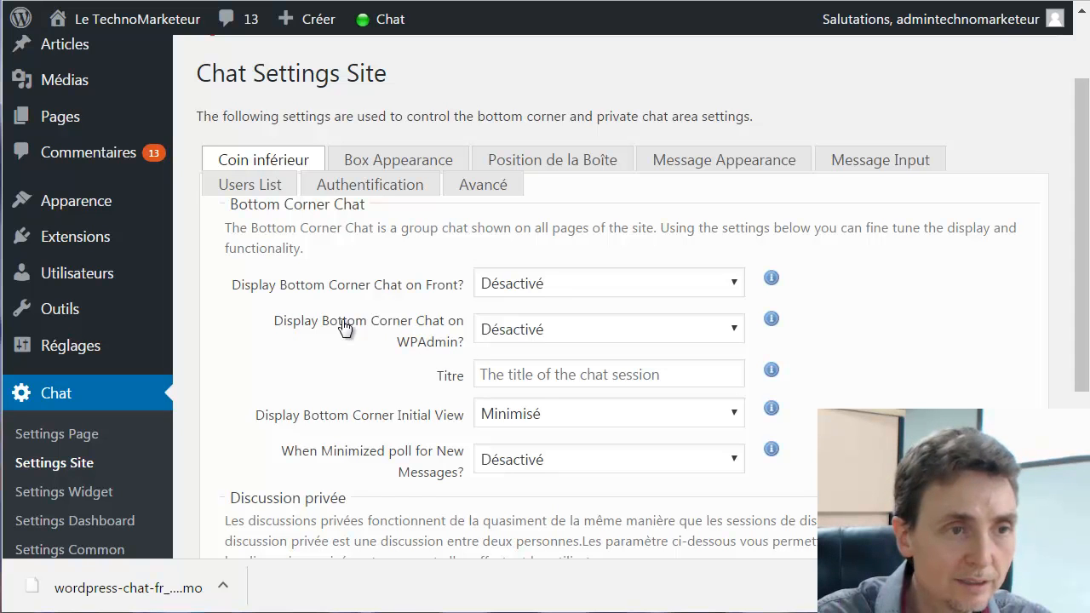
pyautogui.click(734, 332)
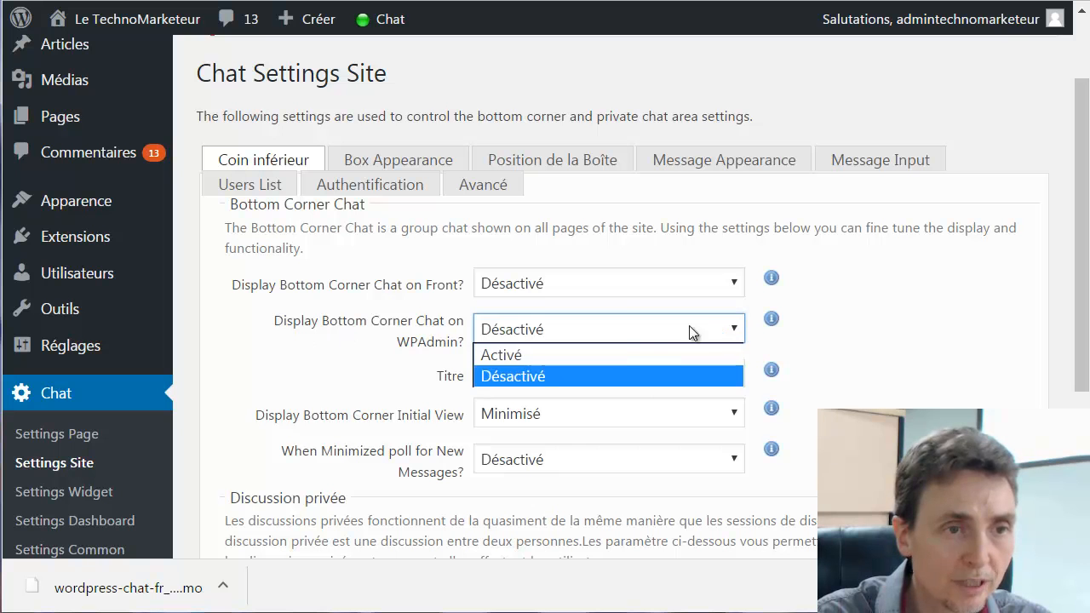
pyautogui.click(589, 355)
pyautogui.scroll(-3, 345, 355)
pyautogui.click(240, 502)
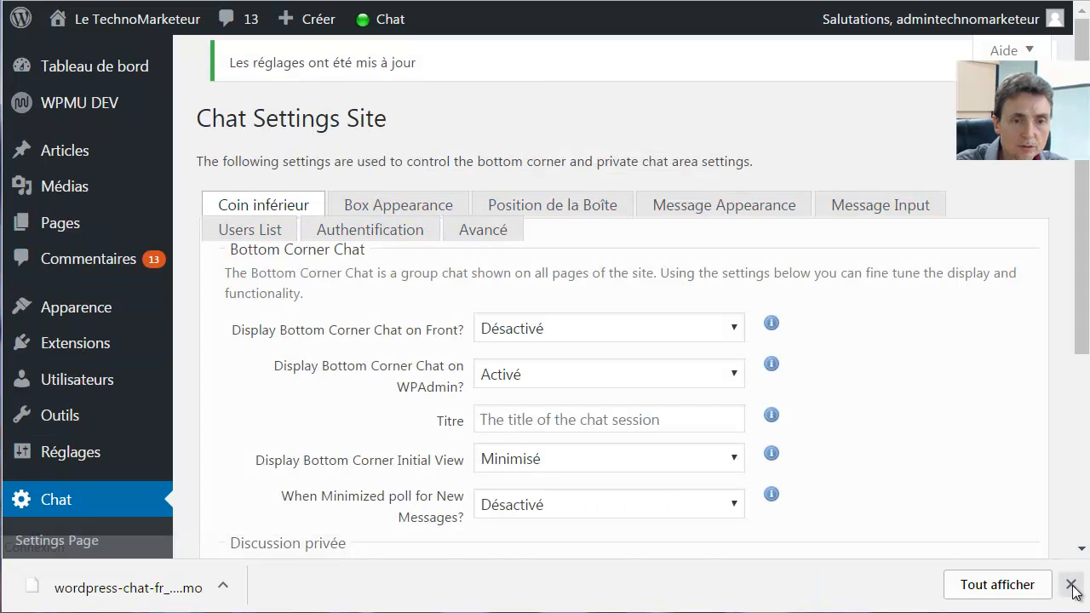
pyautogui.click(1070, 584)
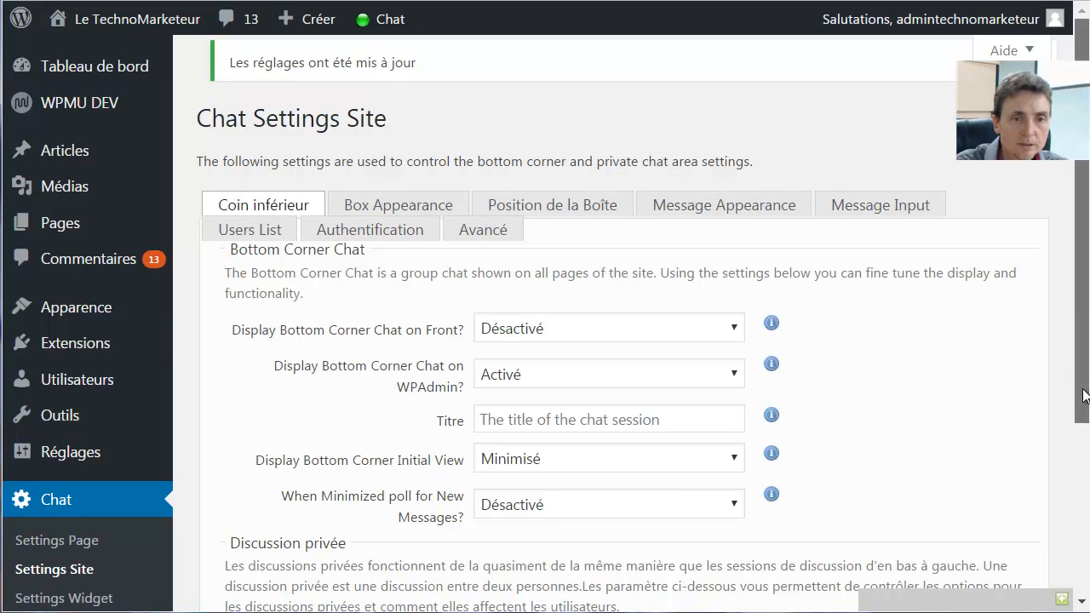
# Send 'hello' in the admin bottom-corner chat, then minimise the chat box
pyautogui.moveTo(1081, 390); pyautogui.dragTo(1081, 411)
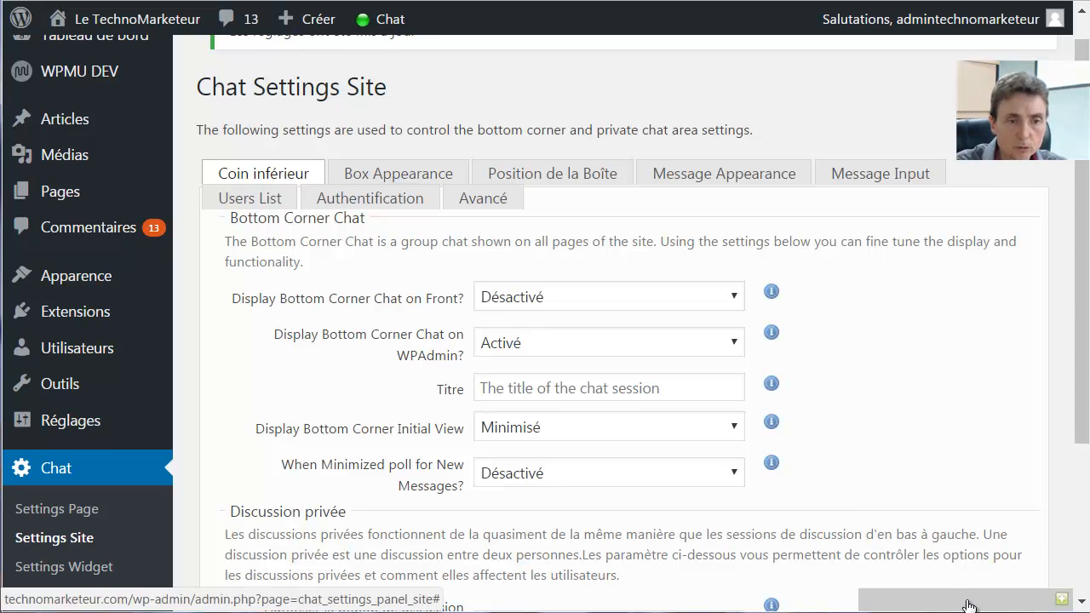
pyautogui.click(969, 606)
pyautogui.click(1016, 560)
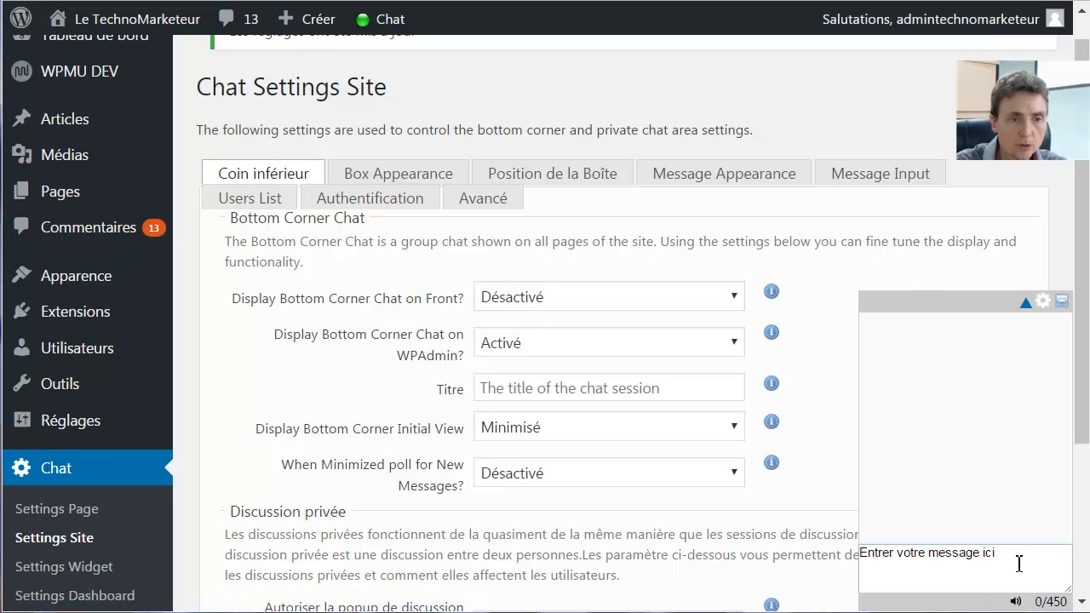
pyautogui.write('hello')
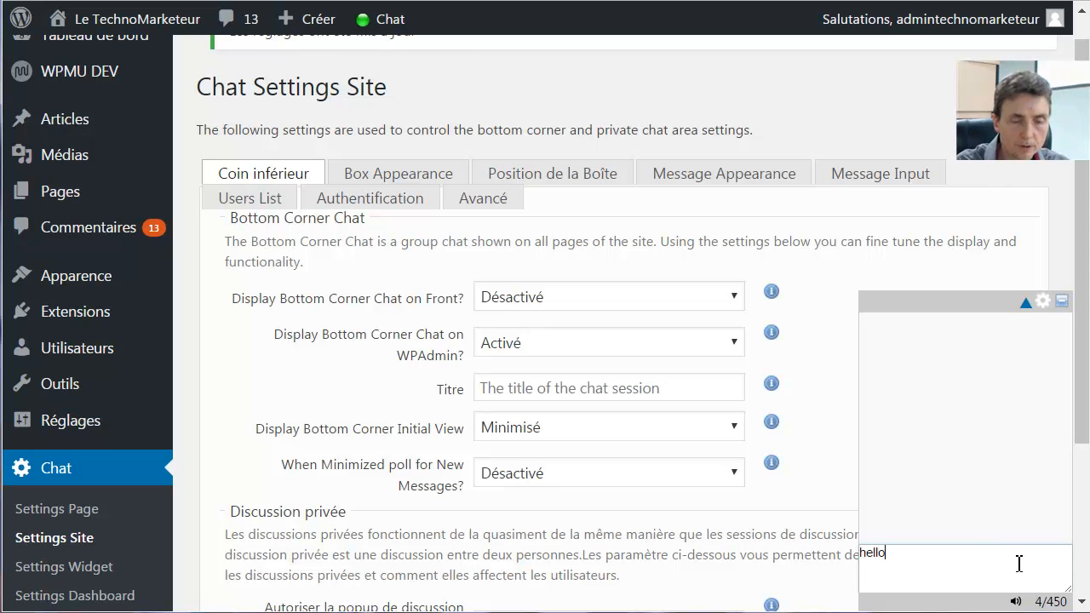
pyautogui.press('Return')
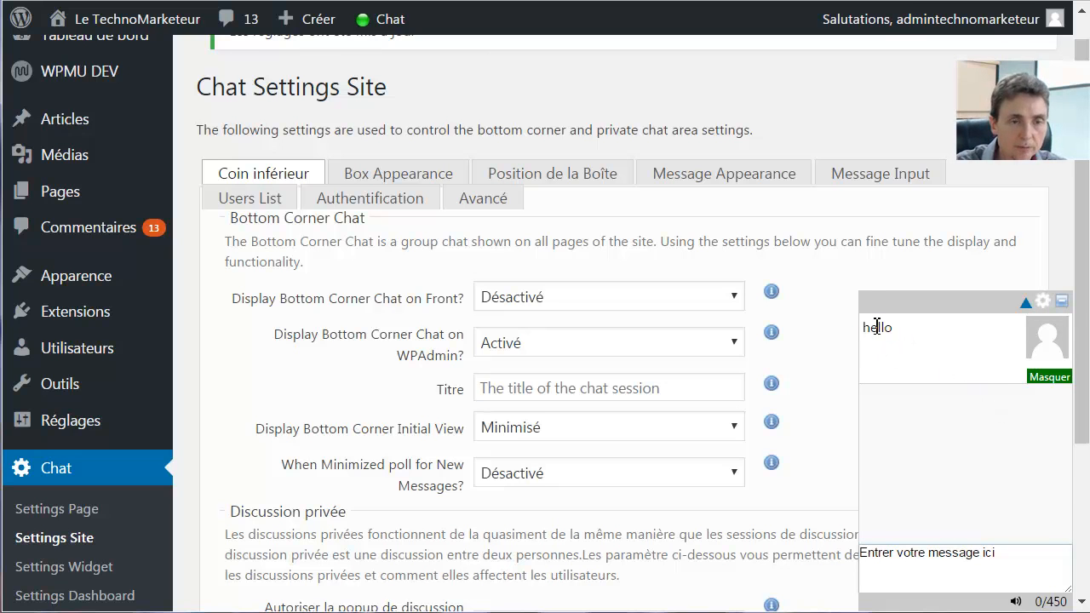
pyautogui.click(951, 313)
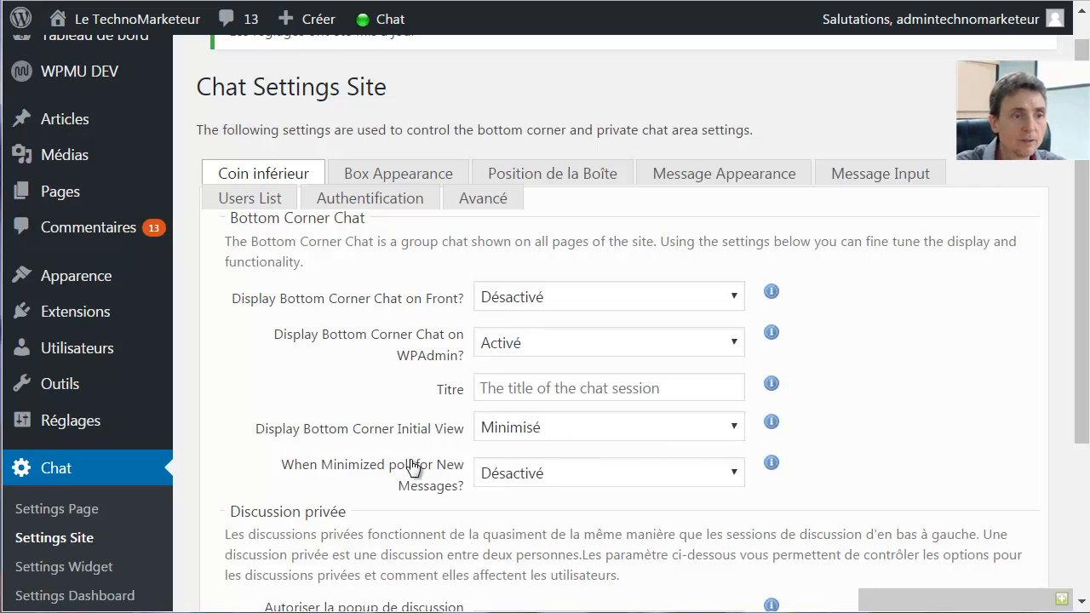
# Change the front-end bottom-corner chat option and save the site settings
pyautogui.scroll(-3, 594, 462)
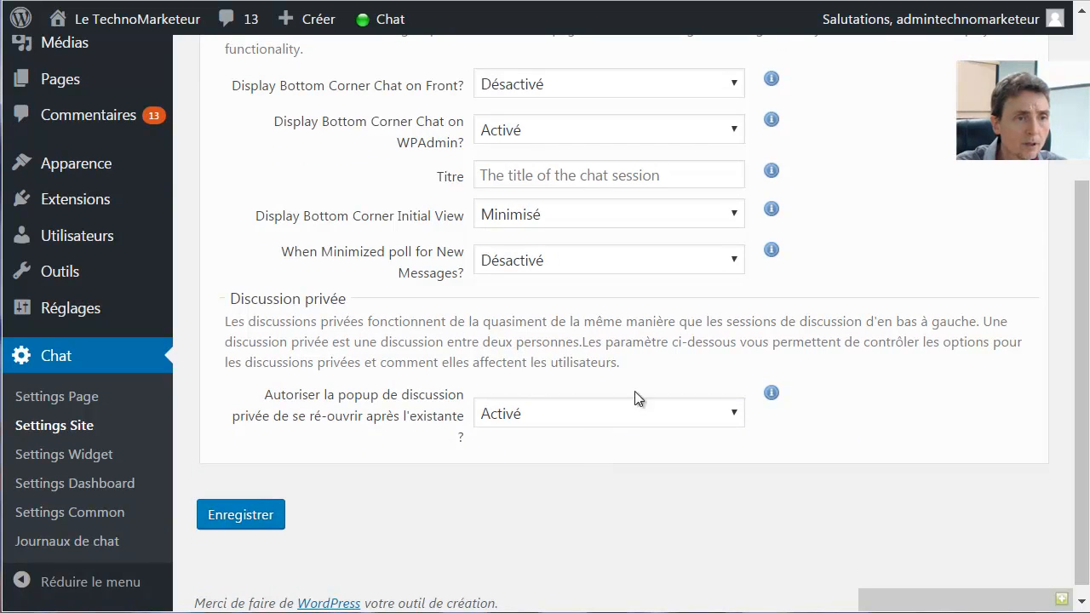
pyautogui.scroll(4, 618, 431)
pyautogui.scroll(-3, 593, 396)
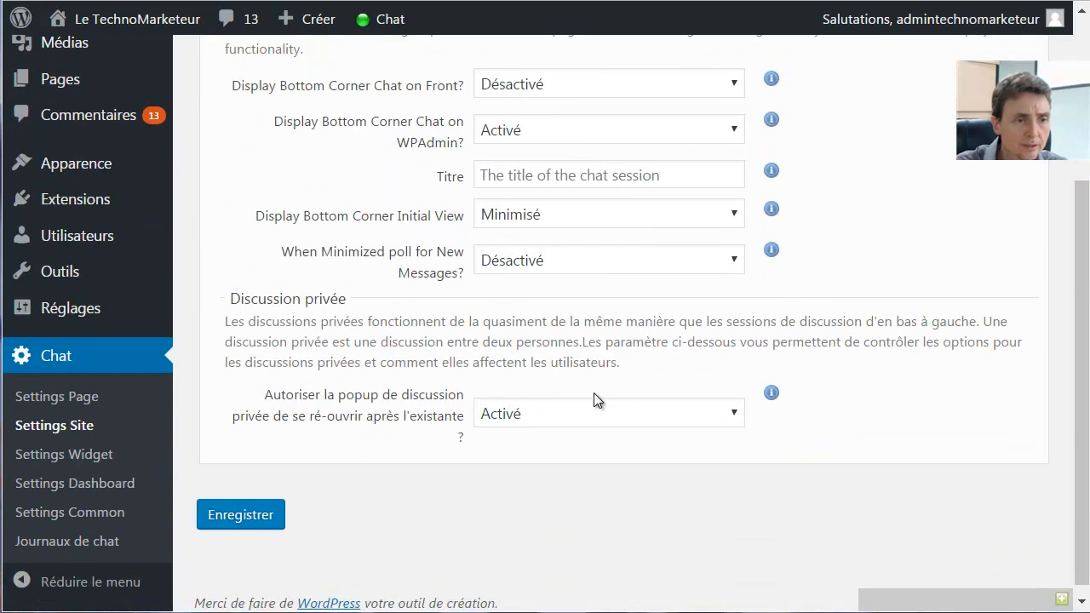
pyautogui.scroll(3, 576, 384)
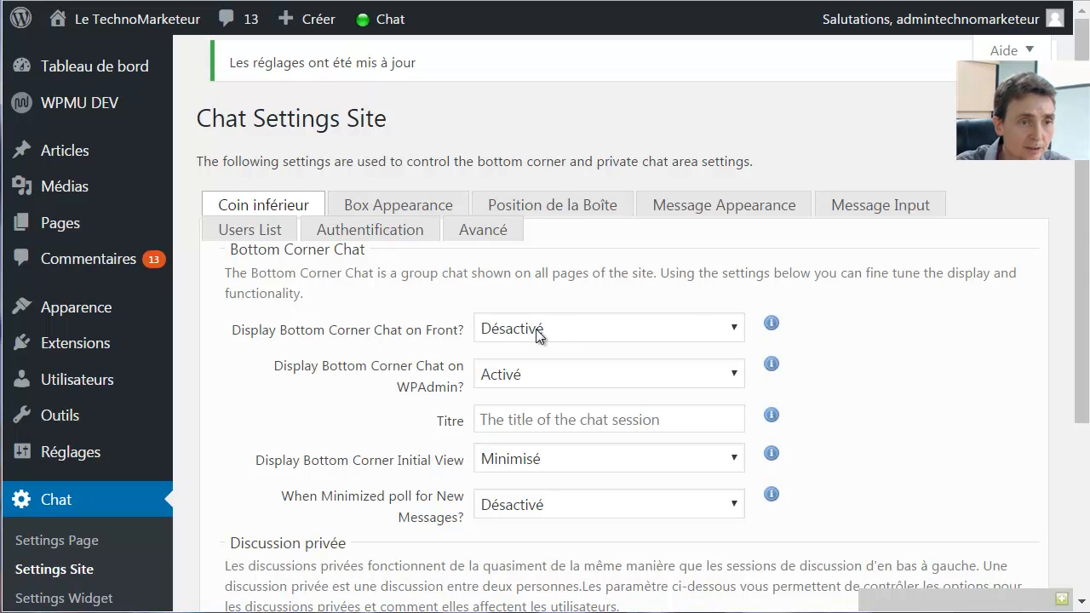
pyautogui.click(573, 329)
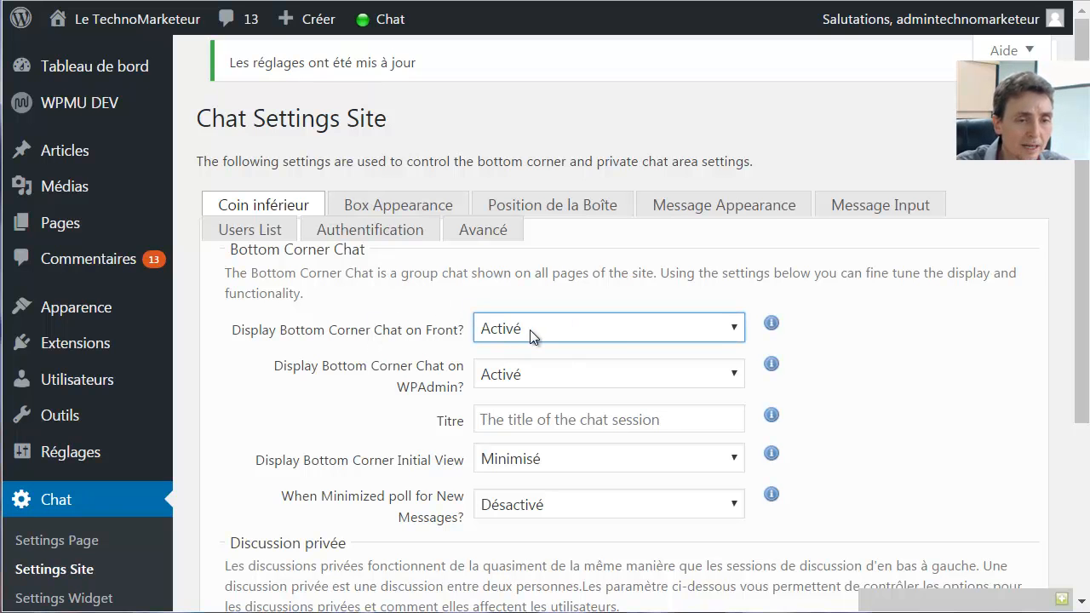
pyautogui.scroll(-3, 382, 346)
pyautogui.click(241, 545)
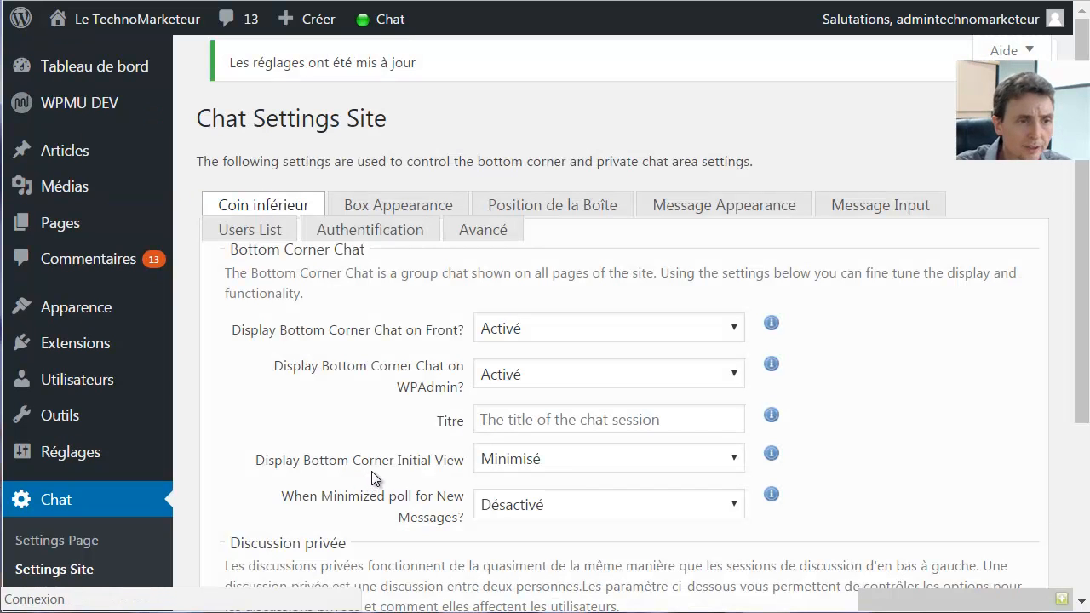
# Set 'Display Bottom Corner Chat on Front?' to Désactivé
pyautogui.scroll(-2, 745, 406)
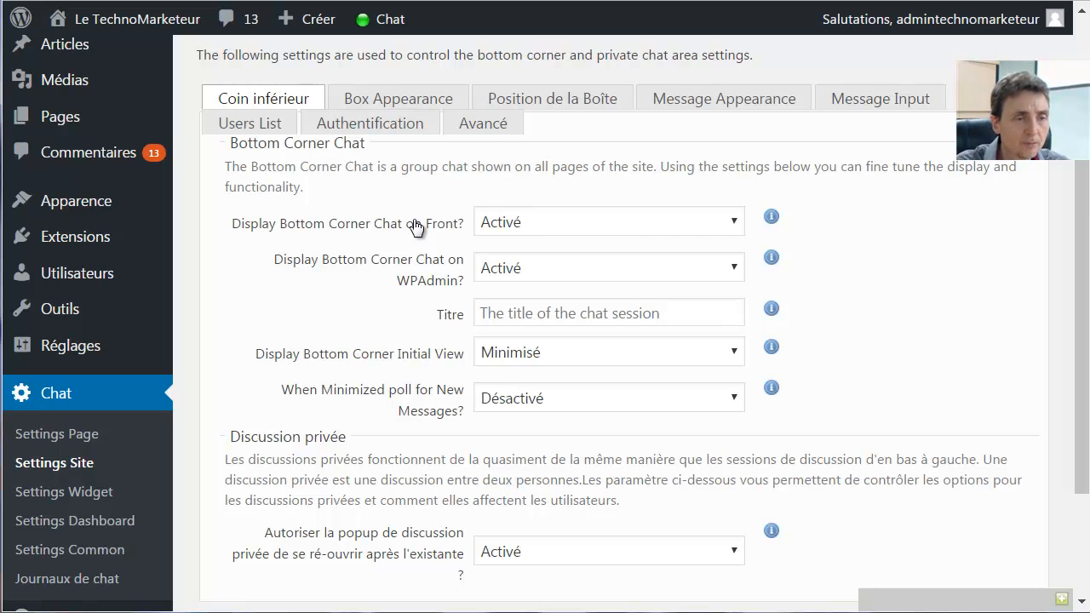
pyautogui.click(575, 219)
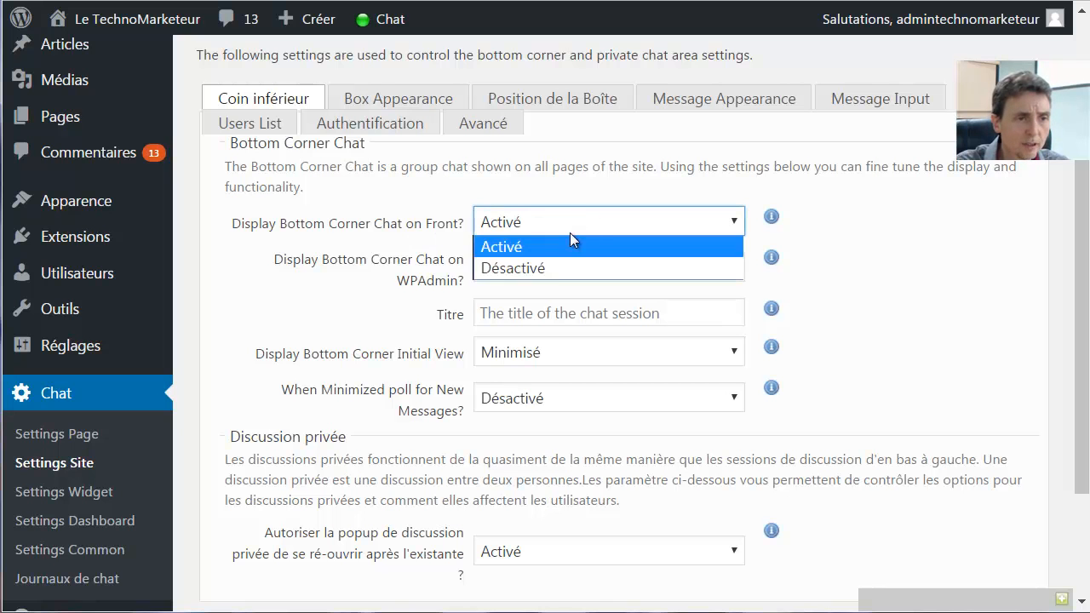
pyautogui.click(553, 269)
pyautogui.scroll(-3, 316, 287)
# In Box Appearance, change the container Largeur from 200px to 250px and save
pyautogui.scroll(5, 258, 475)
pyautogui.click(398, 99)
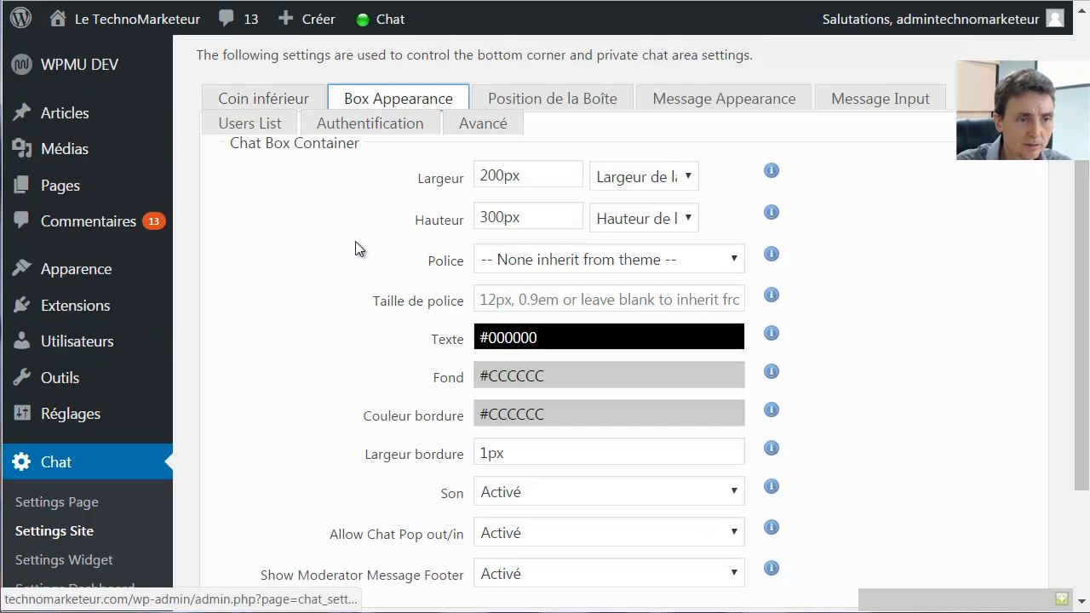
pyautogui.scroll(-1, 355, 248)
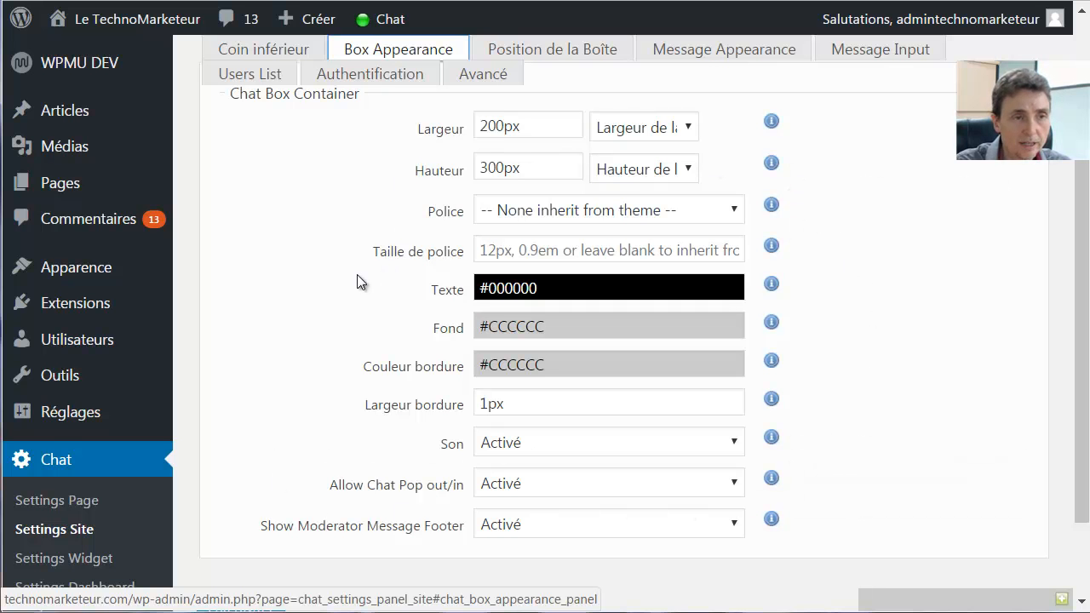
pyautogui.scroll(1, 880, 259)
pyautogui.scroll(-1, 879, 264)
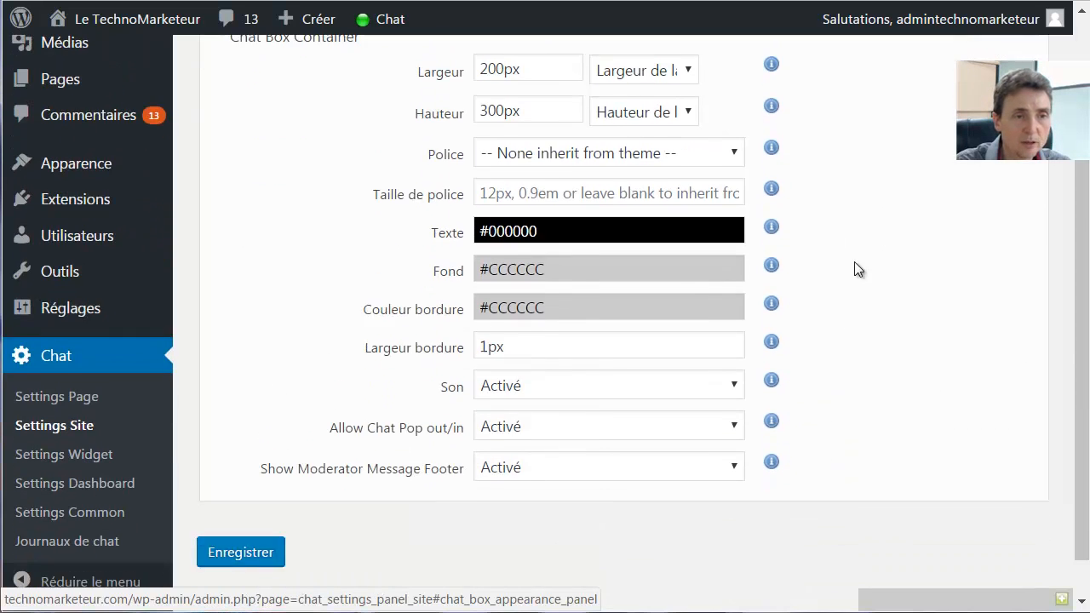
pyautogui.scroll(1, 850, 230)
pyautogui.moveTo(487, 175); pyautogui.dragTo(496, 175)
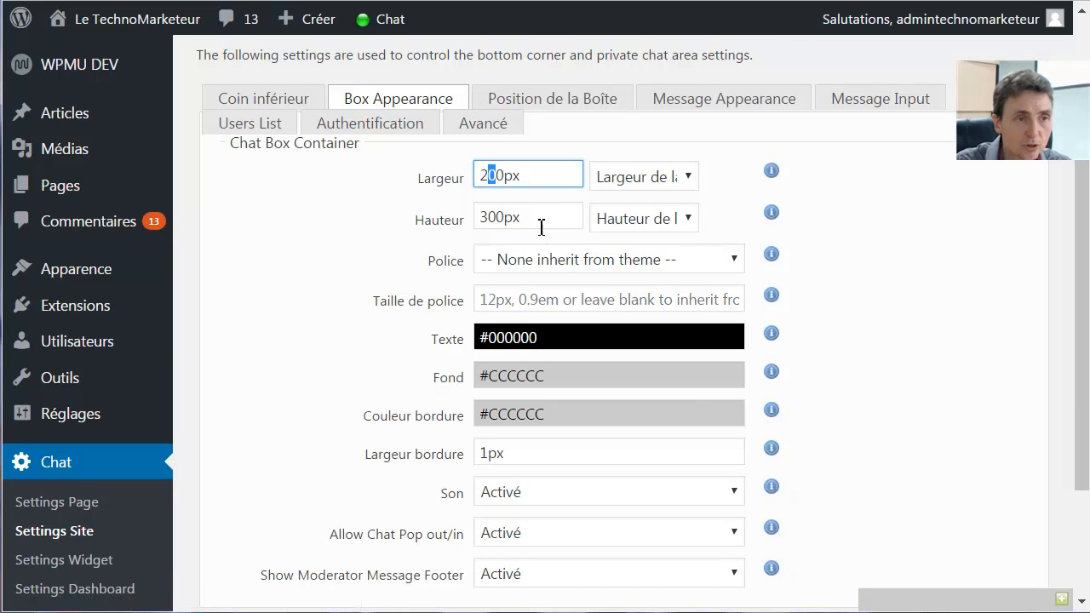
pyautogui.write('5')
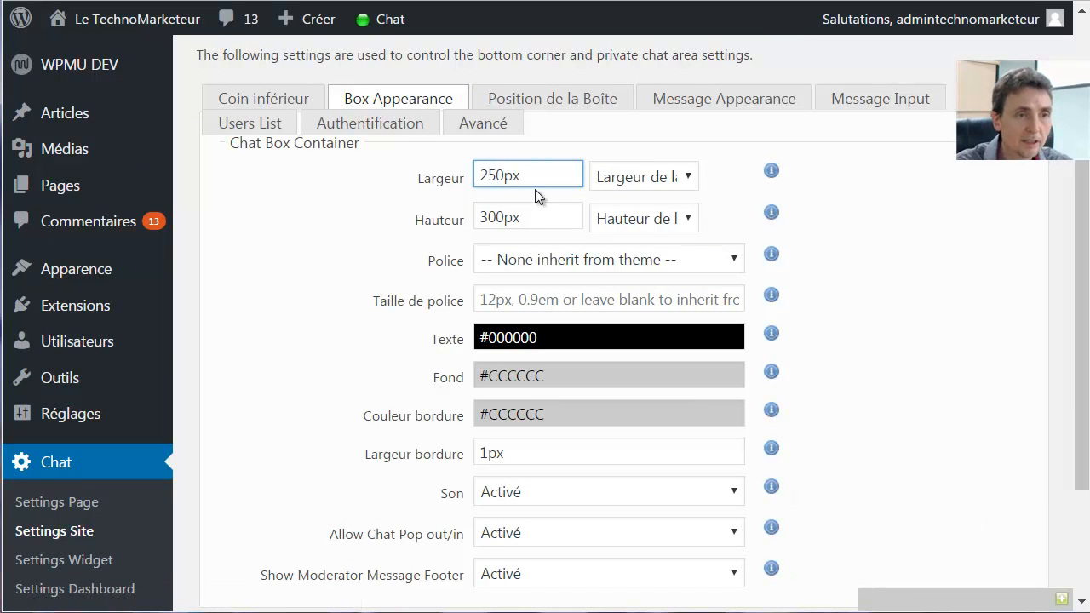
pyautogui.scroll(-3, 361, 398)
pyautogui.click(245, 506)
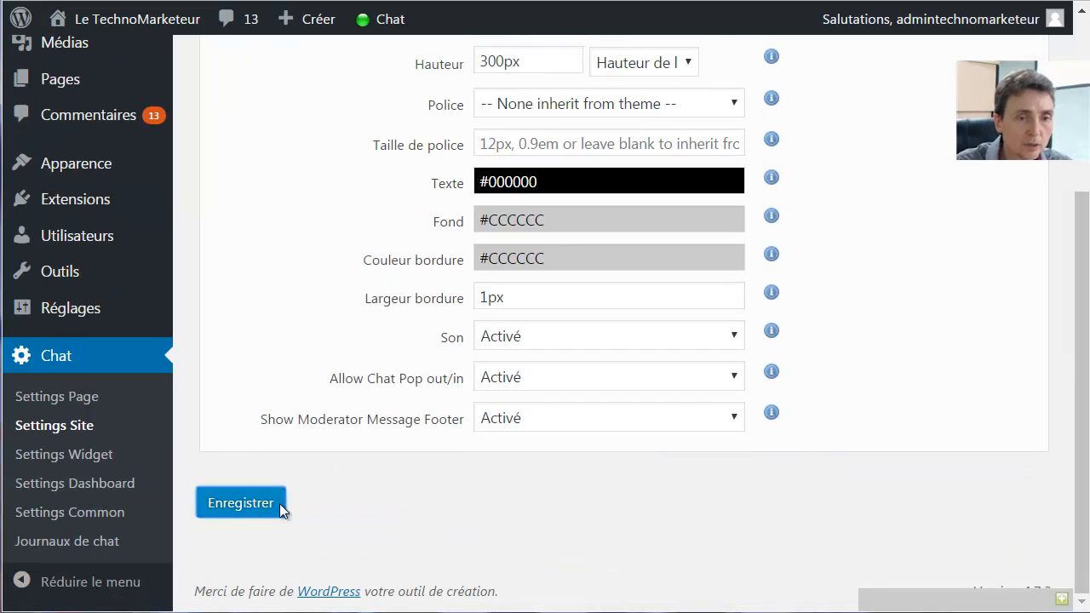
pyautogui.scroll(-2, 858, 390)
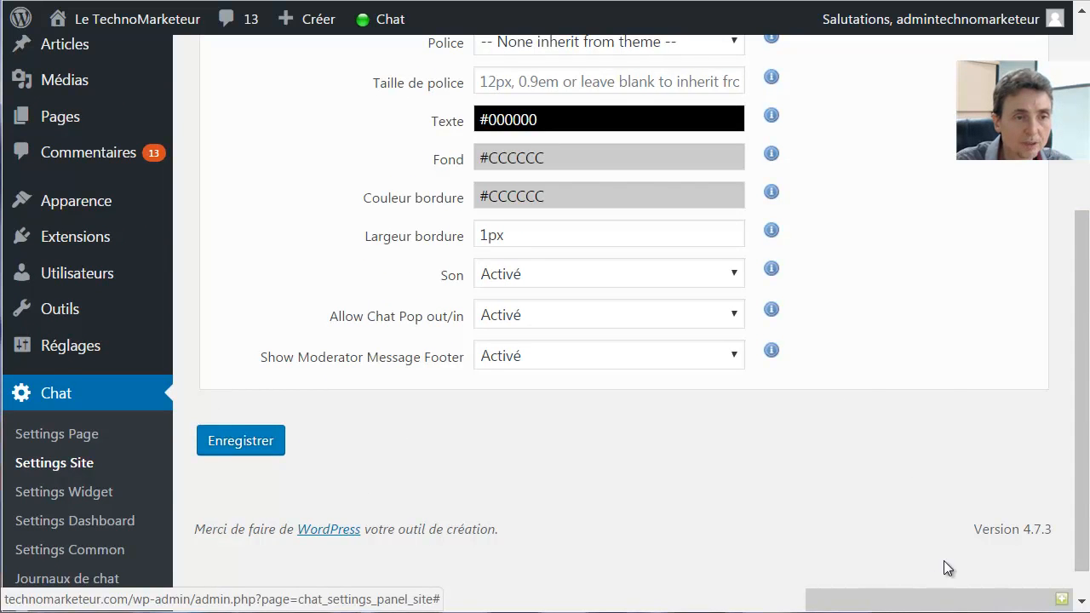
pyautogui.scroll(4, 905, 524)
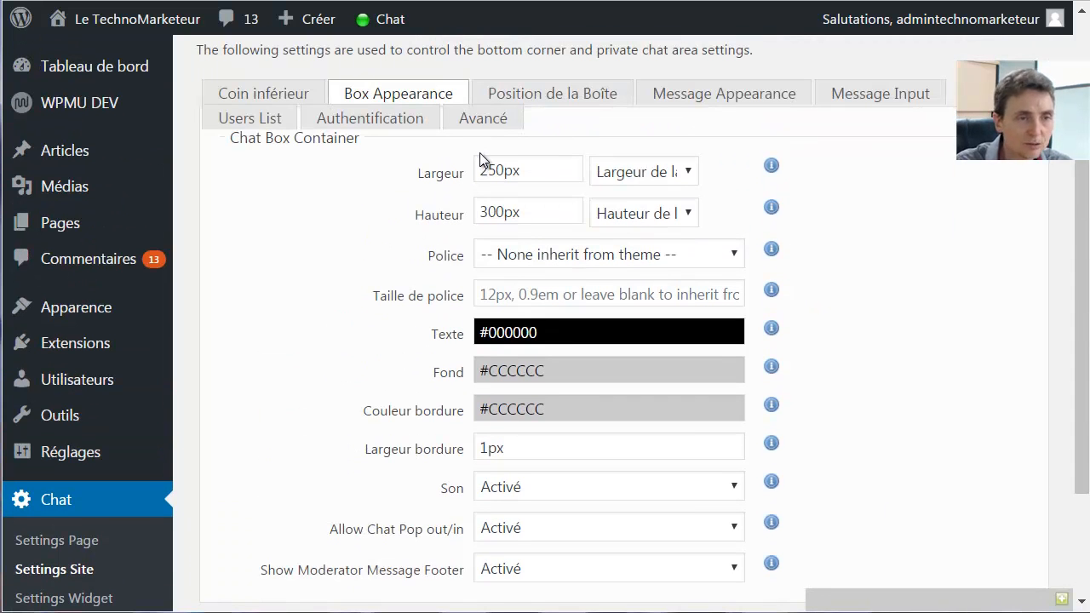
# Set the chat box offsets to 10px from the side and 20px from the bottom, and save
pyautogui.click(568, 95)
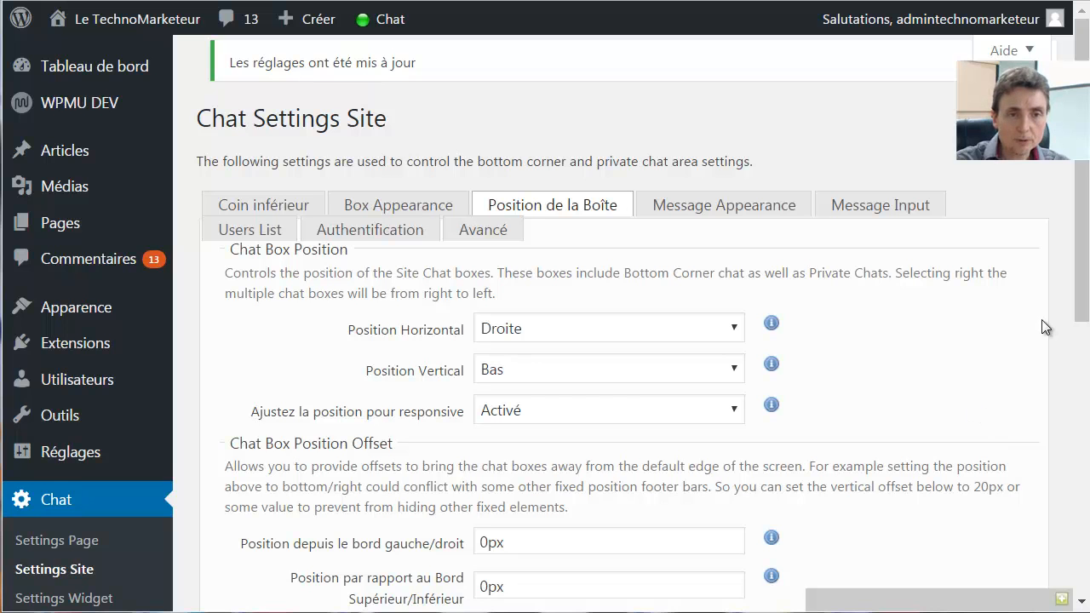
pyautogui.scroll(-1, 1080, 286)
pyautogui.scroll(-2, 517, 468)
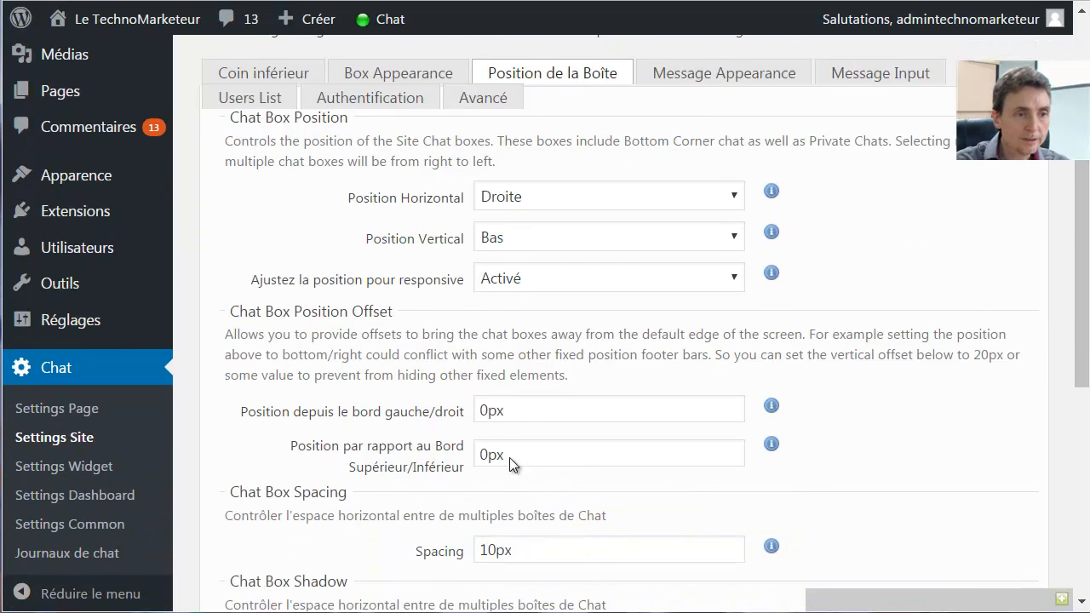
pyautogui.moveTo(489, 372); pyautogui.dragTo(482, 373)
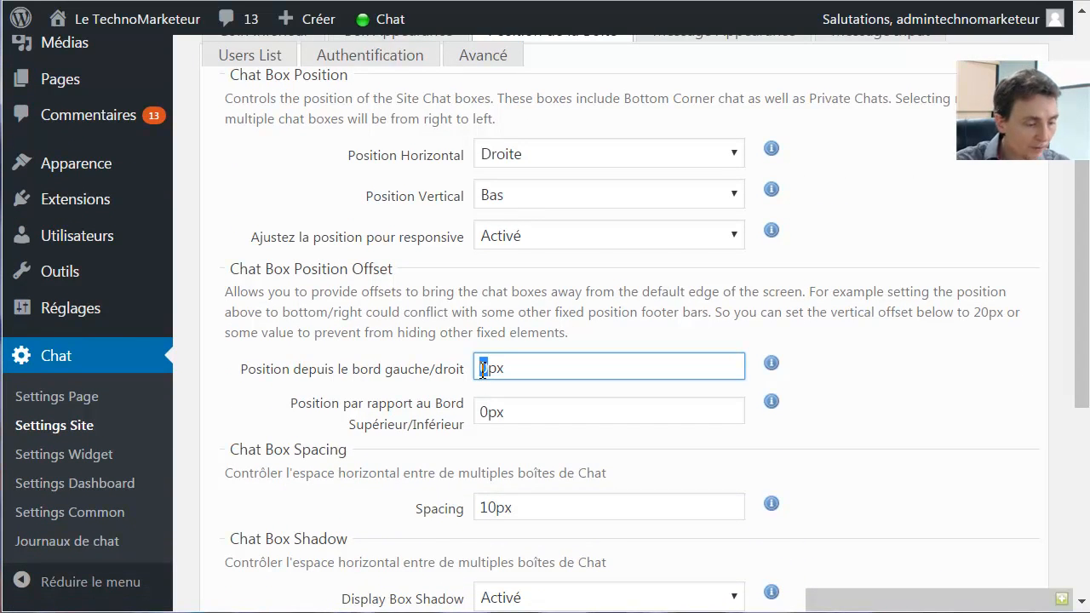
pyautogui.write('10')
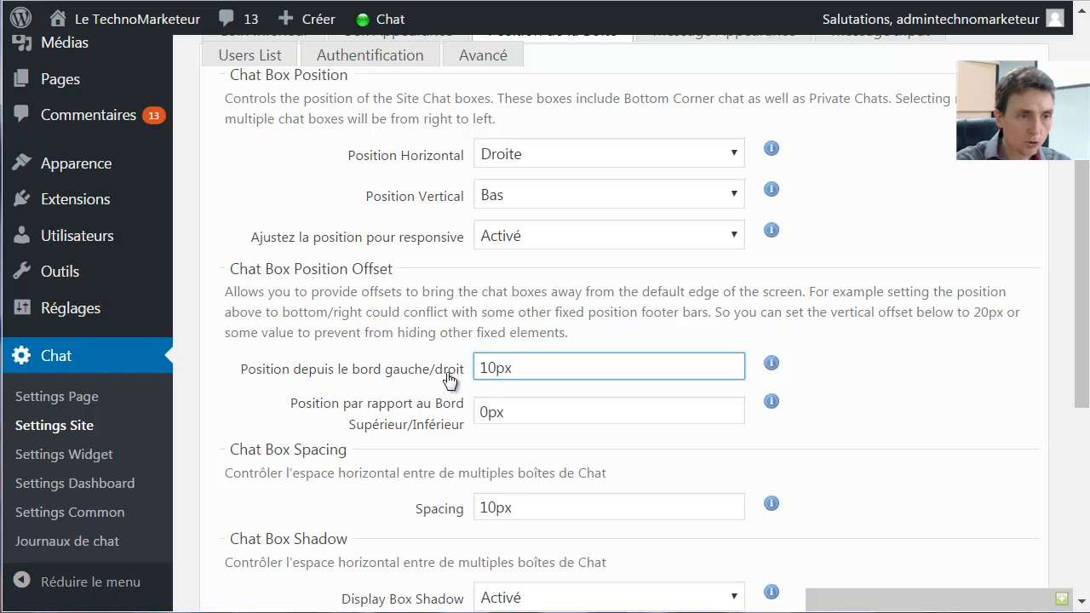
pyautogui.moveTo(480, 413); pyautogui.dragTo(486, 415)
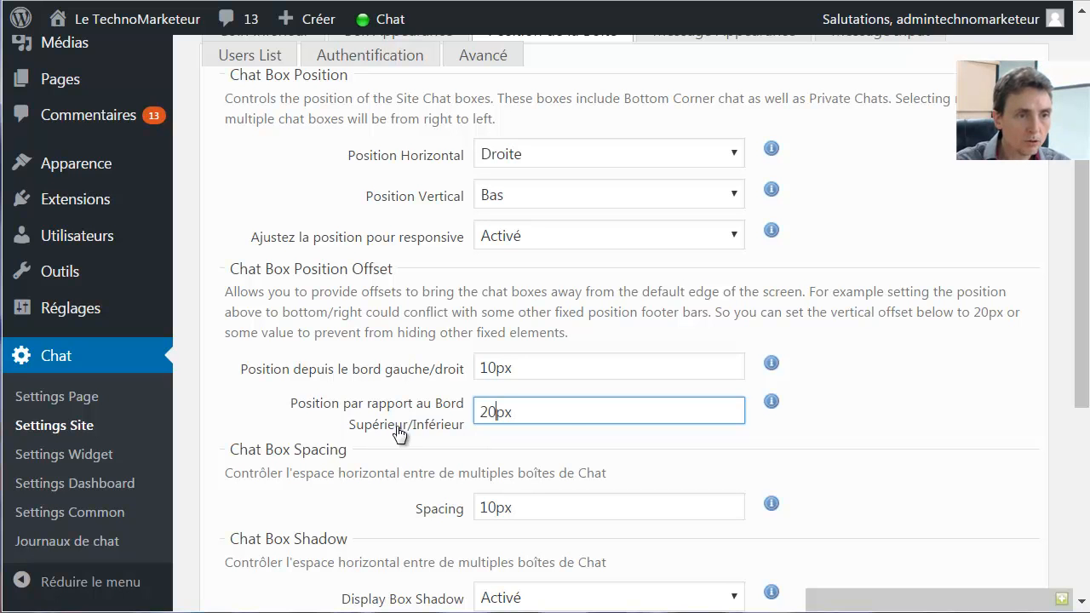
pyautogui.scroll(-3, 1068, 366)
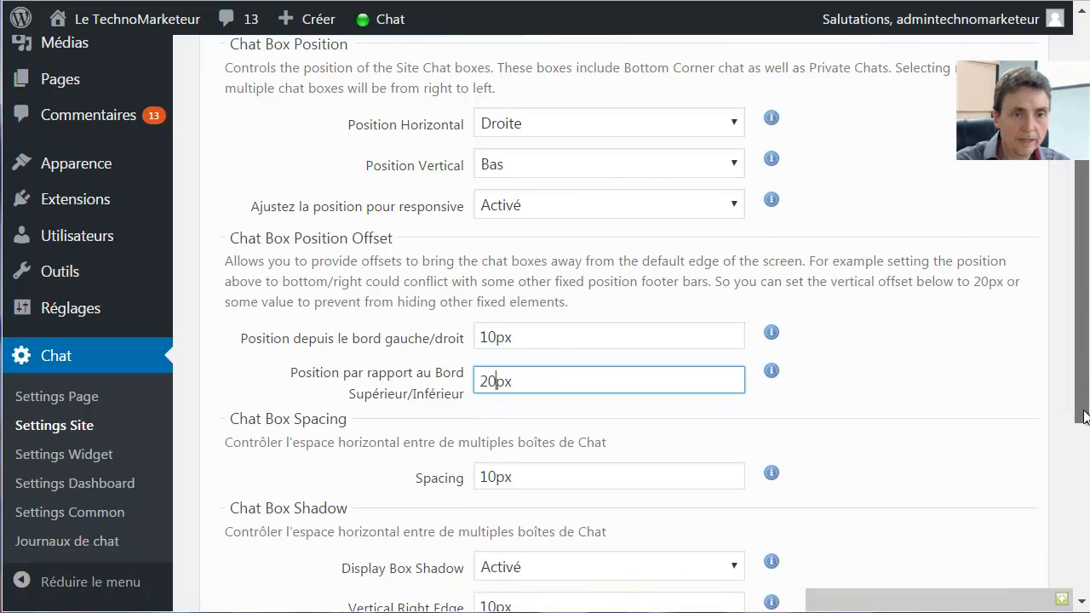
pyautogui.scroll(-1, 1084, 424)
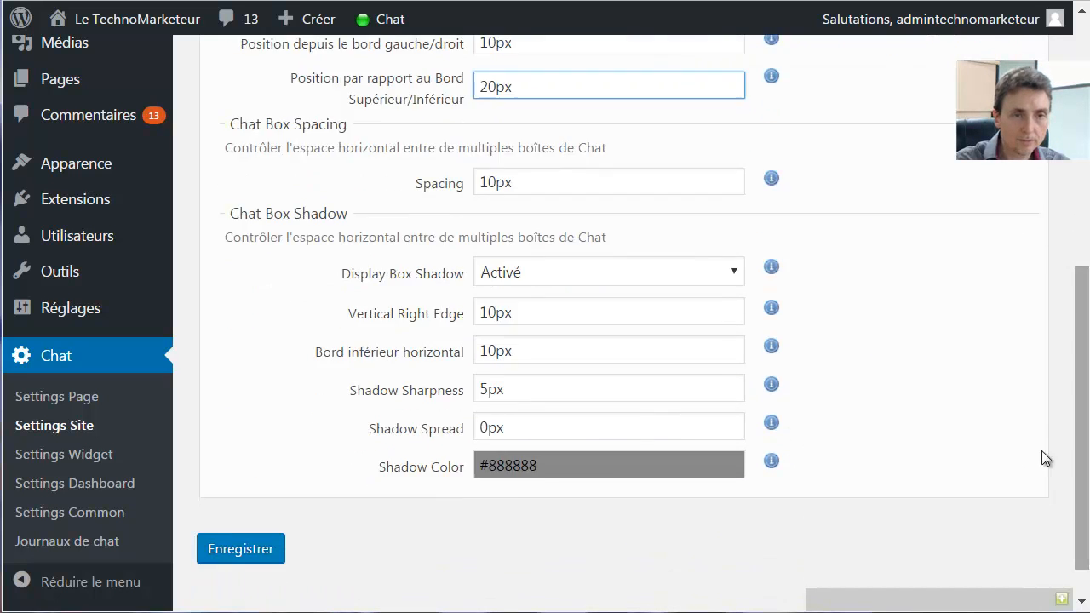
pyautogui.click(232, 555)
# Try placing the chat box on the left (Gauche) and save
pyautogui.scroll(-1, 1087, 258)
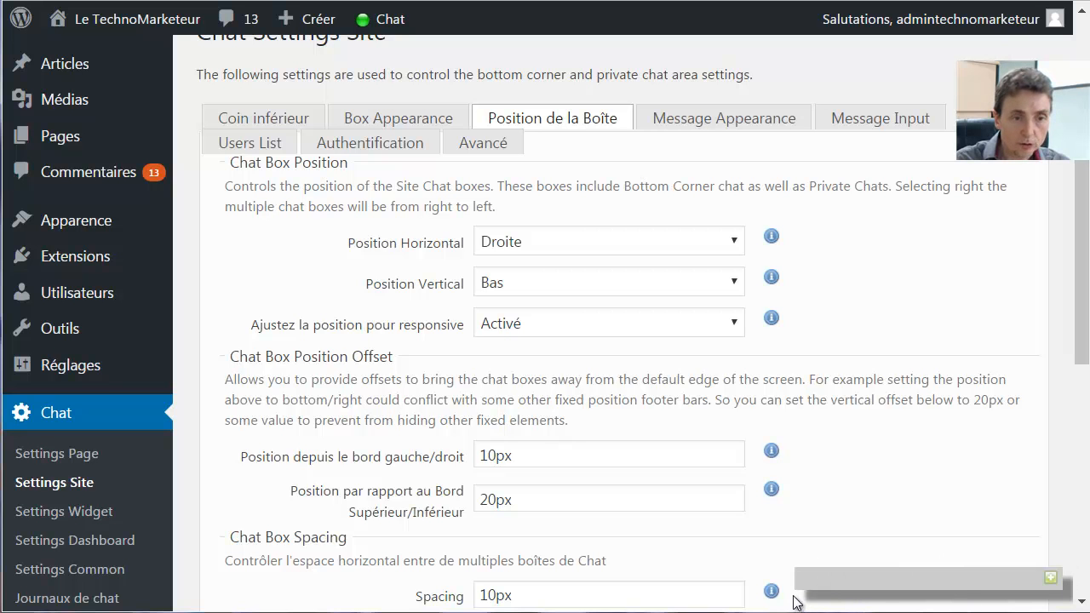
pyautogui.scroll(-4, 613, 387)
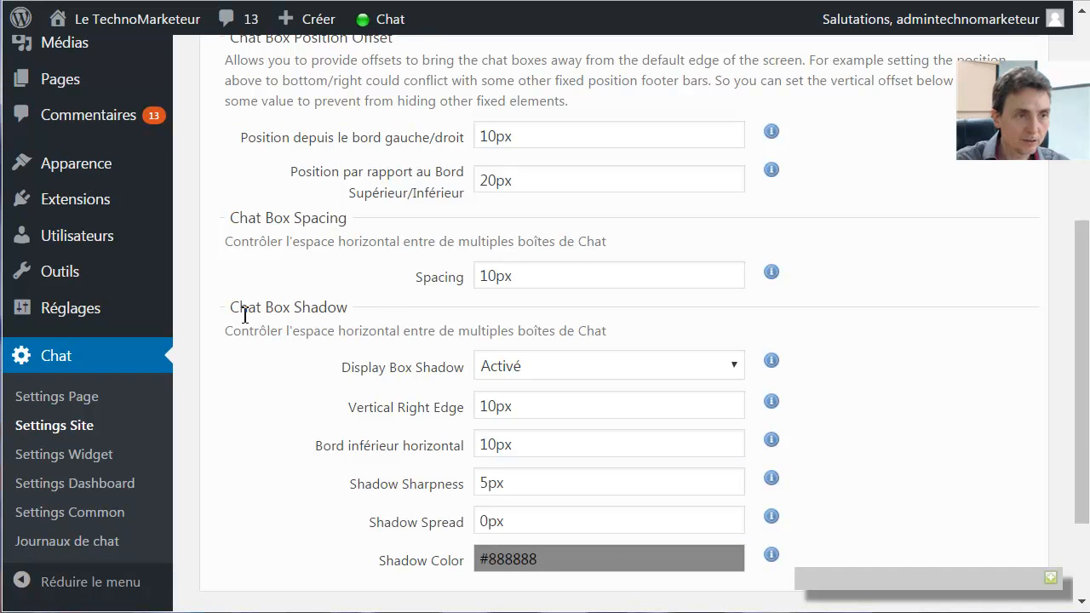
pyautogui.scroll(4, 360, 356)
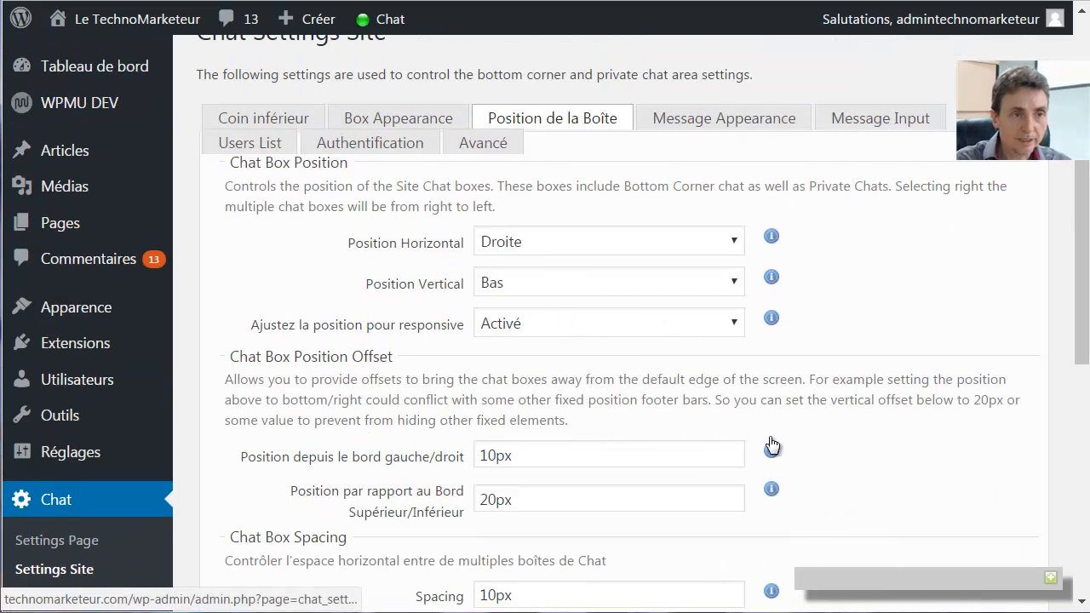
pyautogui.click(541, 241)
pyautogui.click(535, 286)
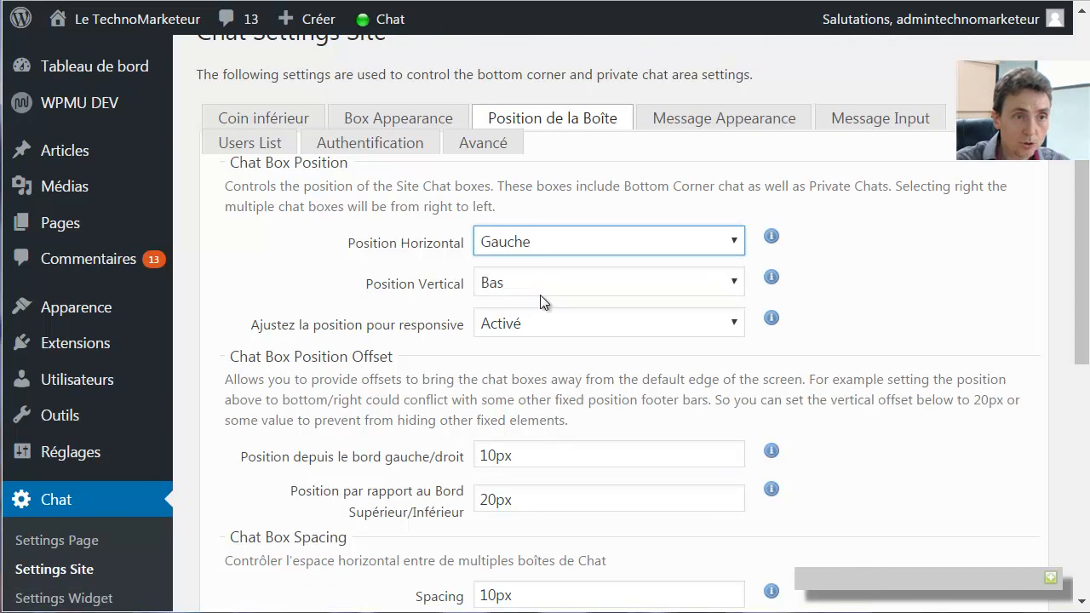
pyautogui.scroll(-6, 927, 331)
pyautogui.click(241, 502)
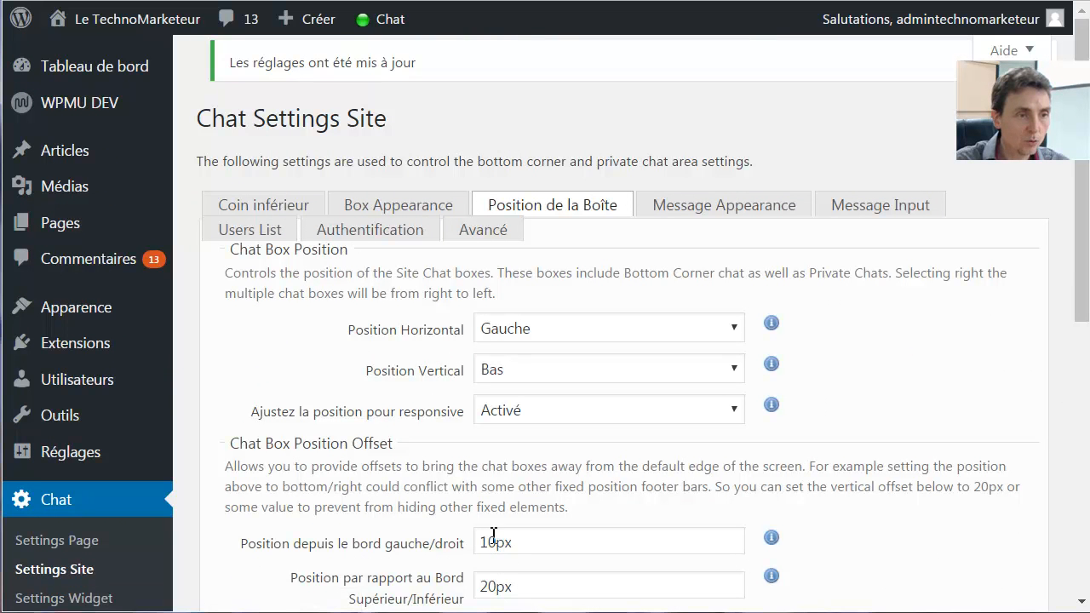
# Check the chat box, then return it to the right (Droite), keeping Bas, and save
pyautogui.click(83, 580)
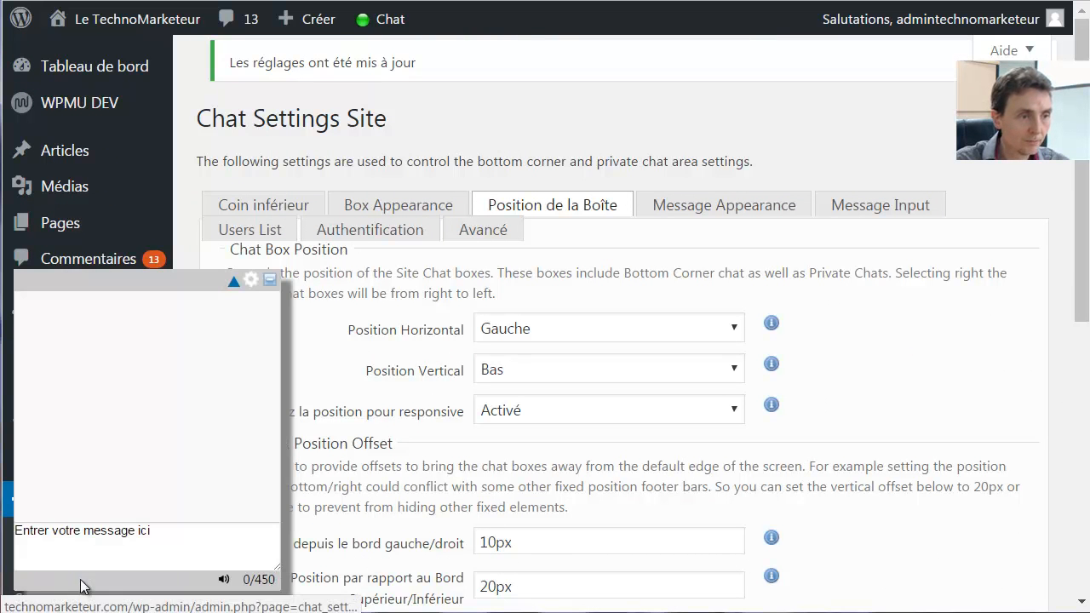
pyautogui.click(101, 282)
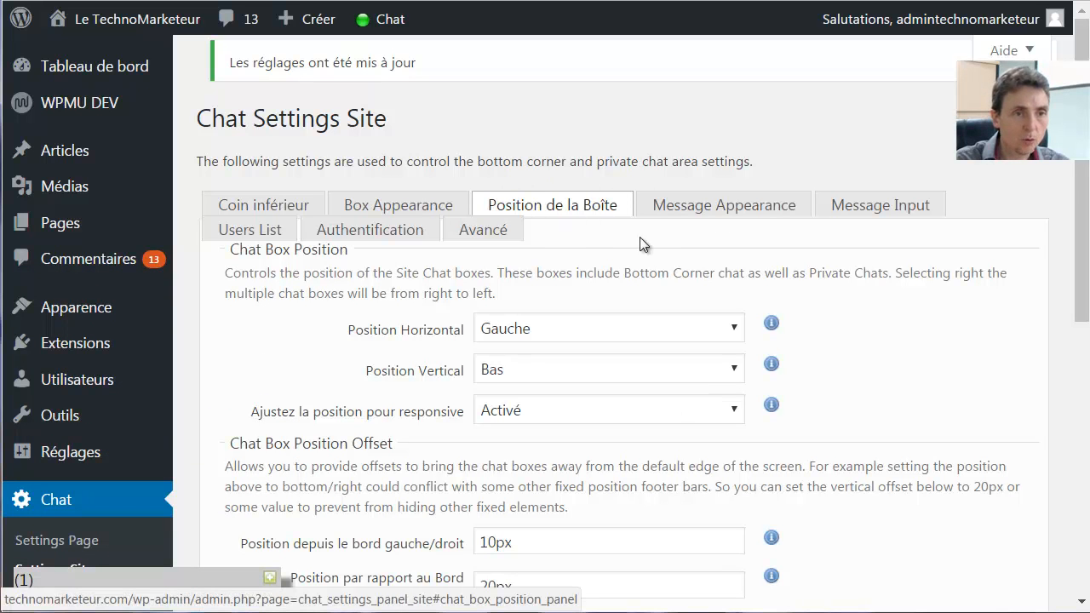
pyautogui.click(576, 368)
pyautogui.click(577, 368)
pyautogui.click(577, 332)
pyautogui.click(562, 355)
pyautogui.scroll(-6, 906, 367)
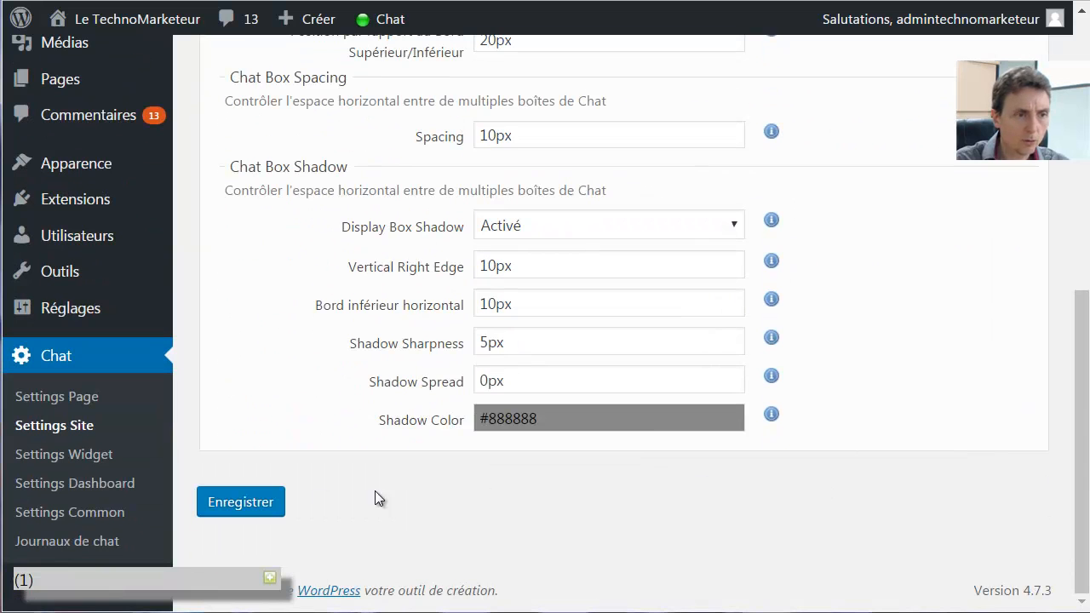
pyautogui.click(245, 500)
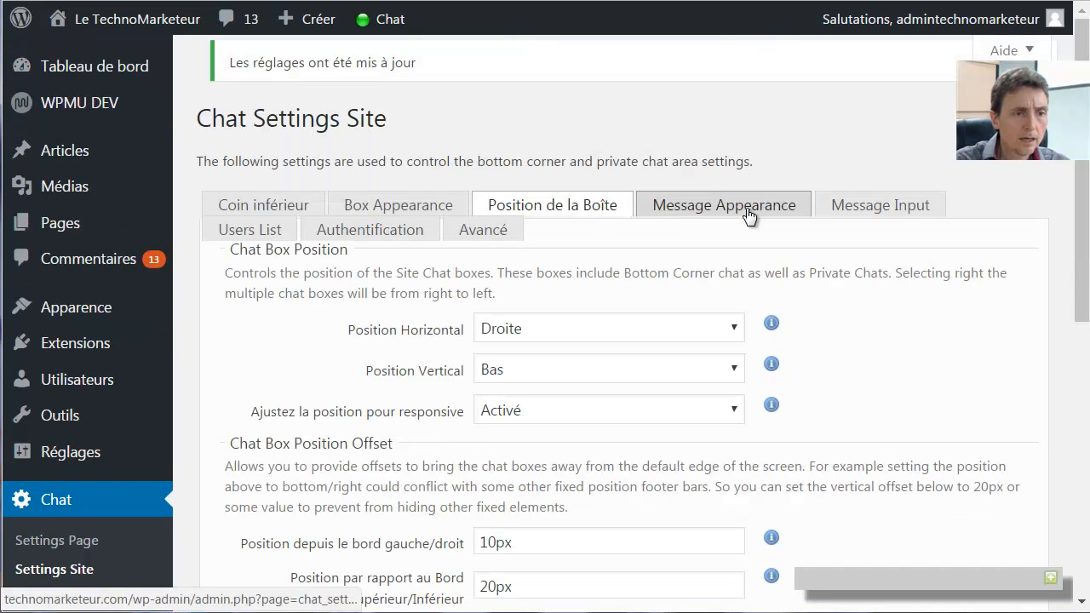
# Set Monter Avatar/Nom to Nom on the Message Appearance tab and save
pyautogui.click(750, 212)
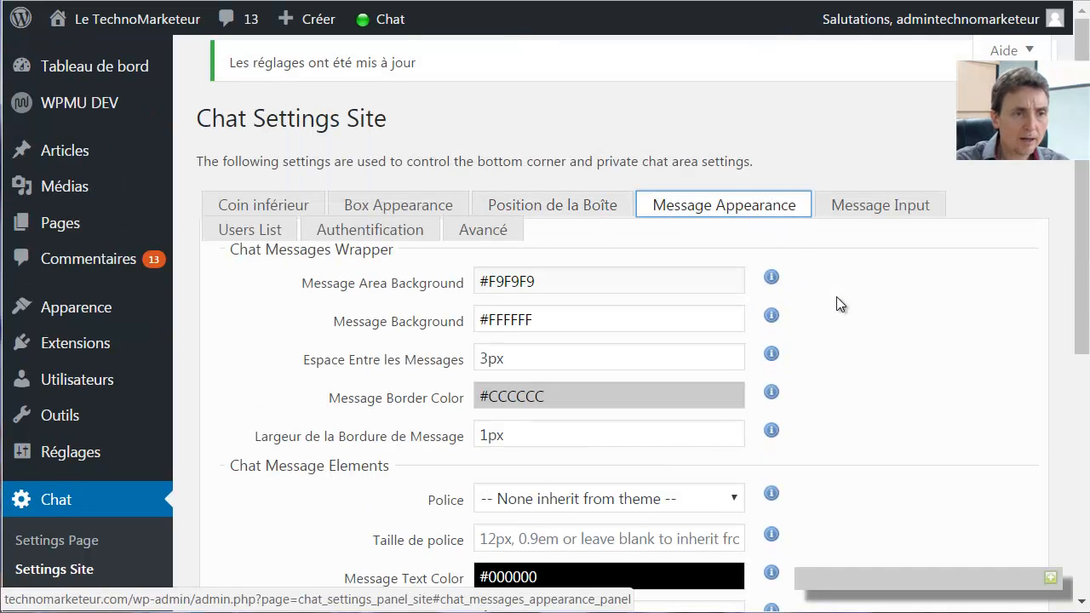
pyautogui.scroll(-4, 851, 315)
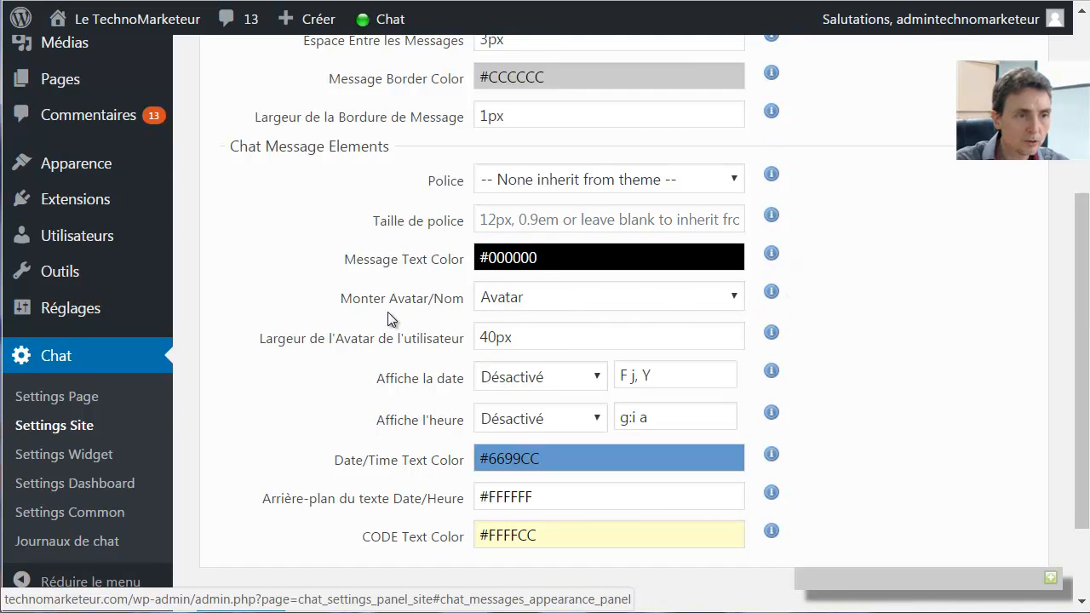
pyautogui.click(531, 302)
pyautogui.click(519, 343)
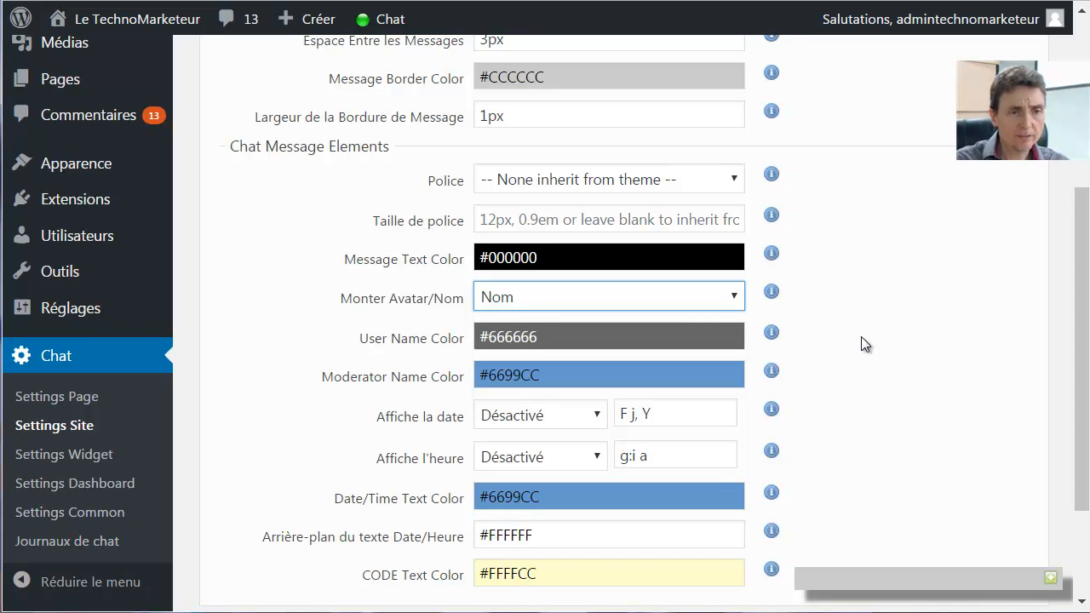
pyautogui.scroll(-2, 861, 336)
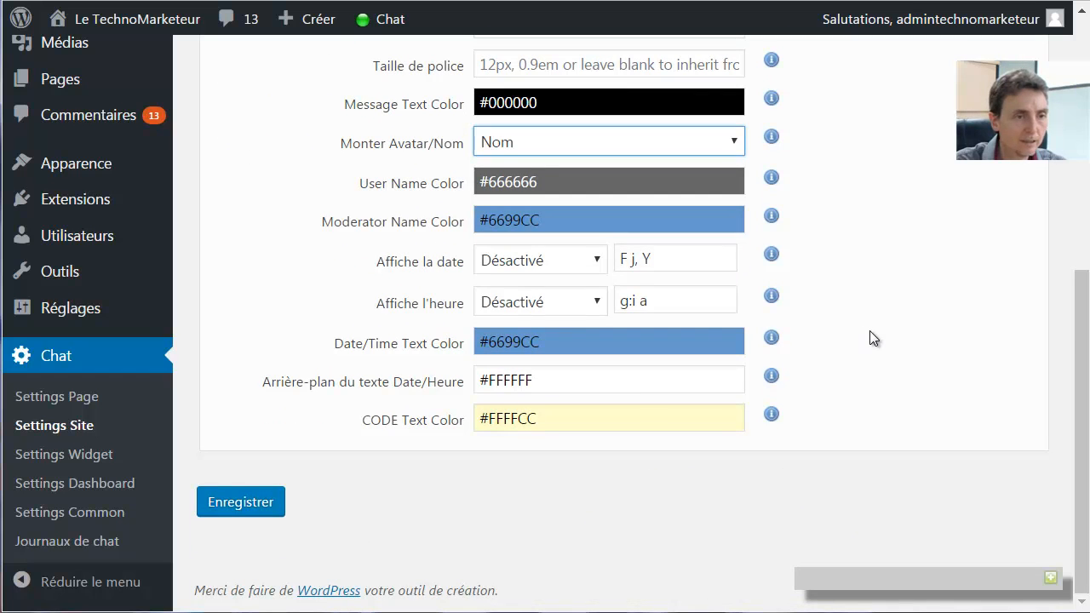
pyautogui.scroll(4, 870, 336)
pyautogui.scroll(2, 870, 336)
pyautogui.scroll(-5, 870, 337)
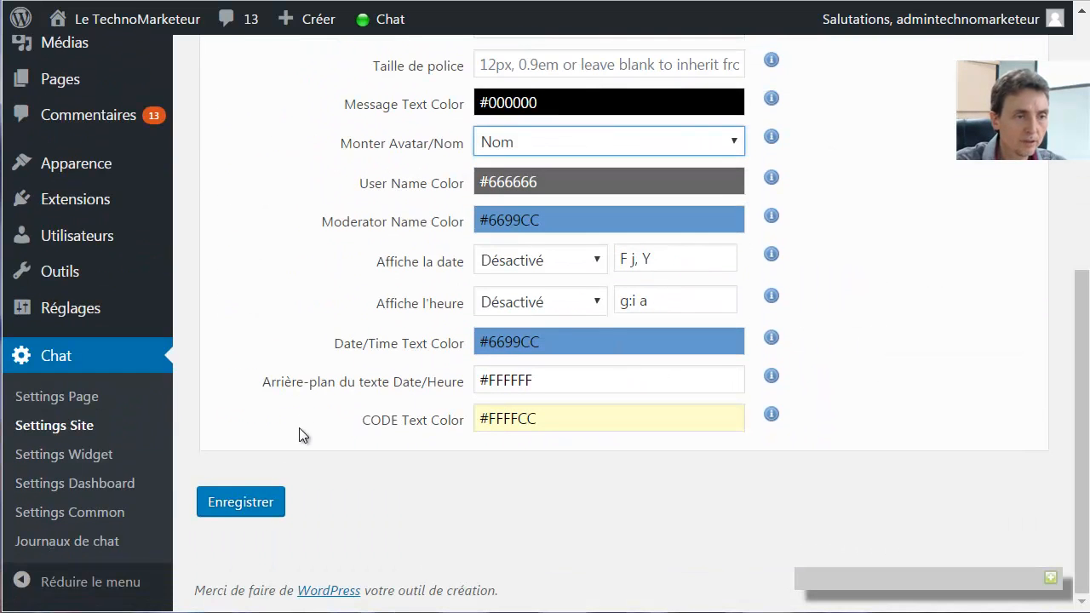
pyautogui.click(247, 504)
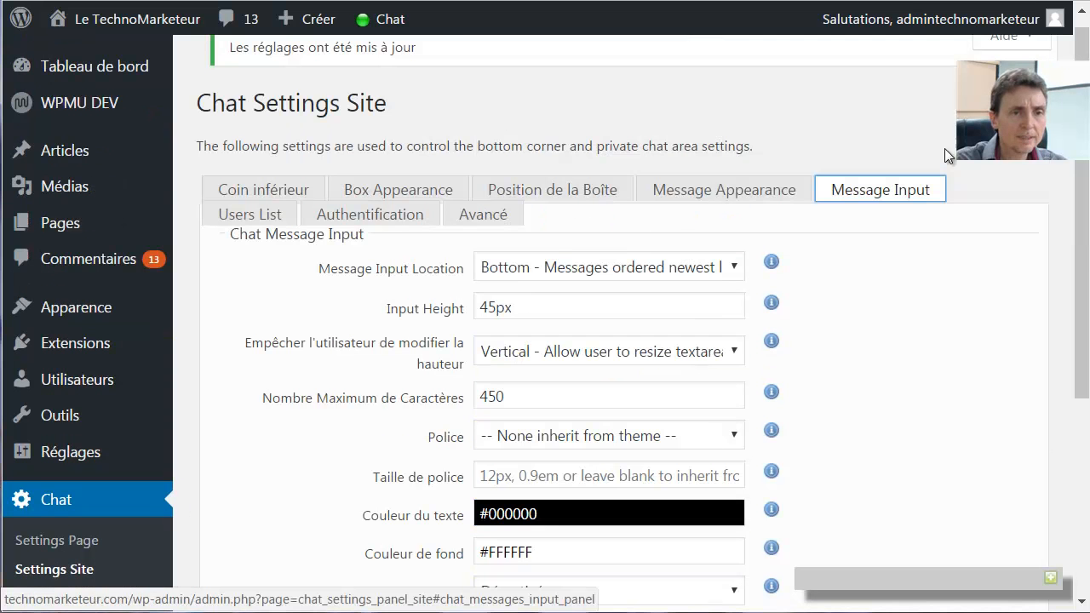
# Submit the Message Input settings, leaving the send button label unchanged
pyautogui.scroll(-3, 435, 287)
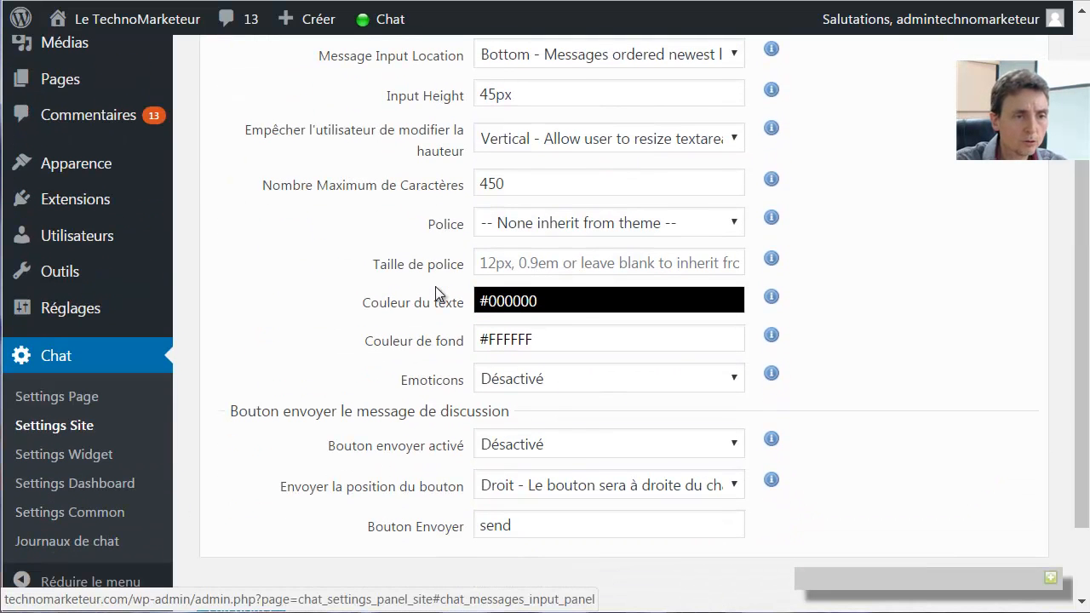
pyautogui.scroll(-2, 372, 234)
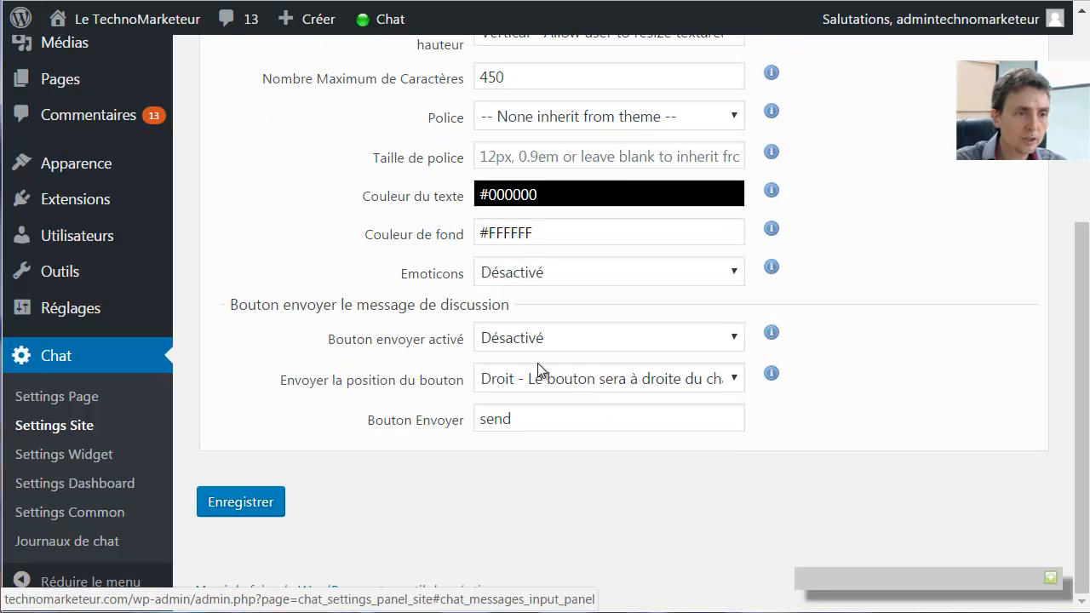
pyautogui.click(524, 423)
pyautogui.moveTo(511, 421); pyautogui.dragTo(469, 420)
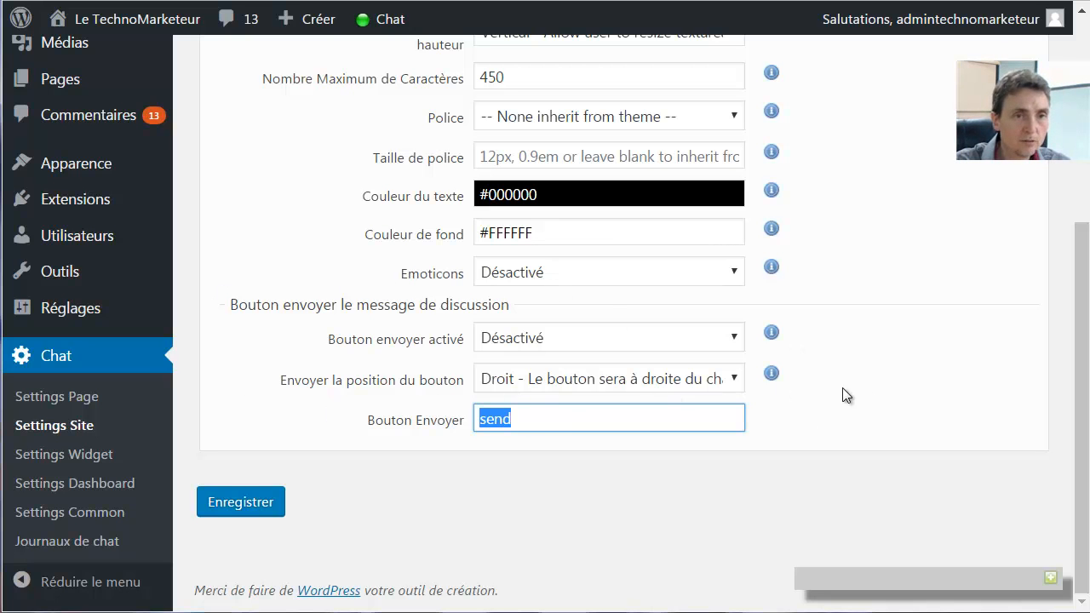
pyautogui.press('Return')
# Set Show Users List to Noms on the Users List tab and save
pyautogui.click(232, 241)
pyautogui.scroll(-3, 308, 322)
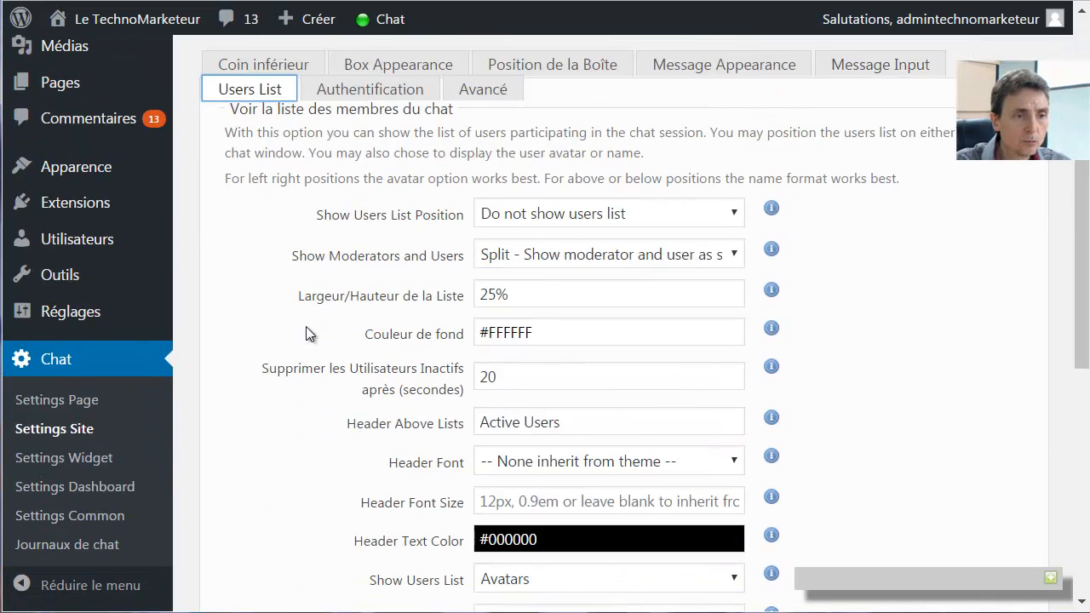
pyautogui.scroll(-3, 310, 321)
pyautogui.click(552, 294)
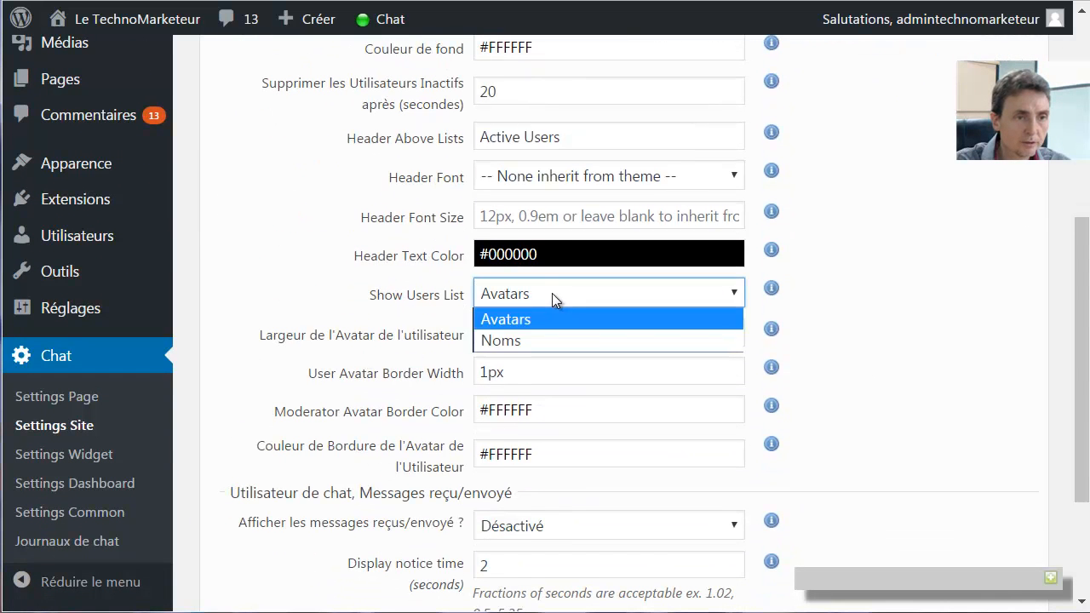
pyautogui.click(530, 340)
pyautogui.scroll(-3, 268, 347)
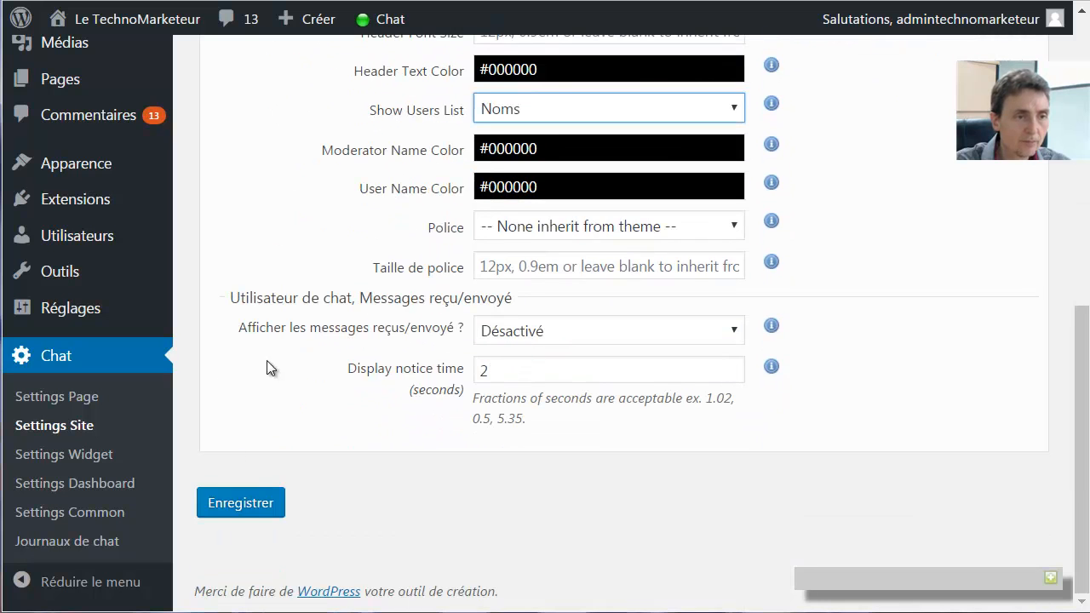
pyautogui.click(237, 504)
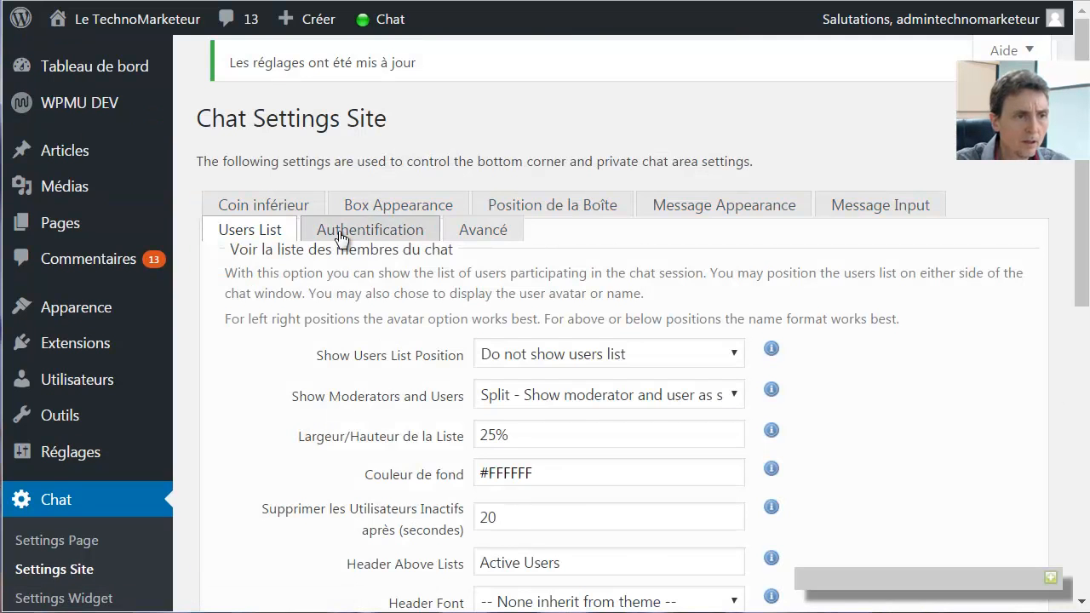
# Set 'What to show non-Authenticated users' to 'Formulaire de connexion: Pour les connexions de chat seulement'
pyautogui.click(370, 231)
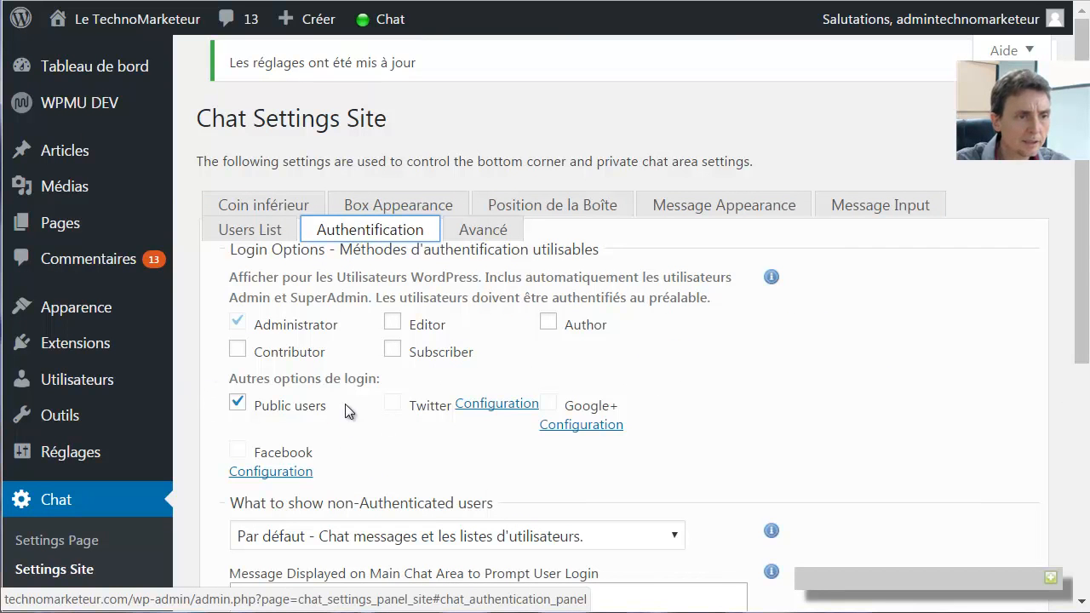
pyautogui.scroll(-2, 337, 405)
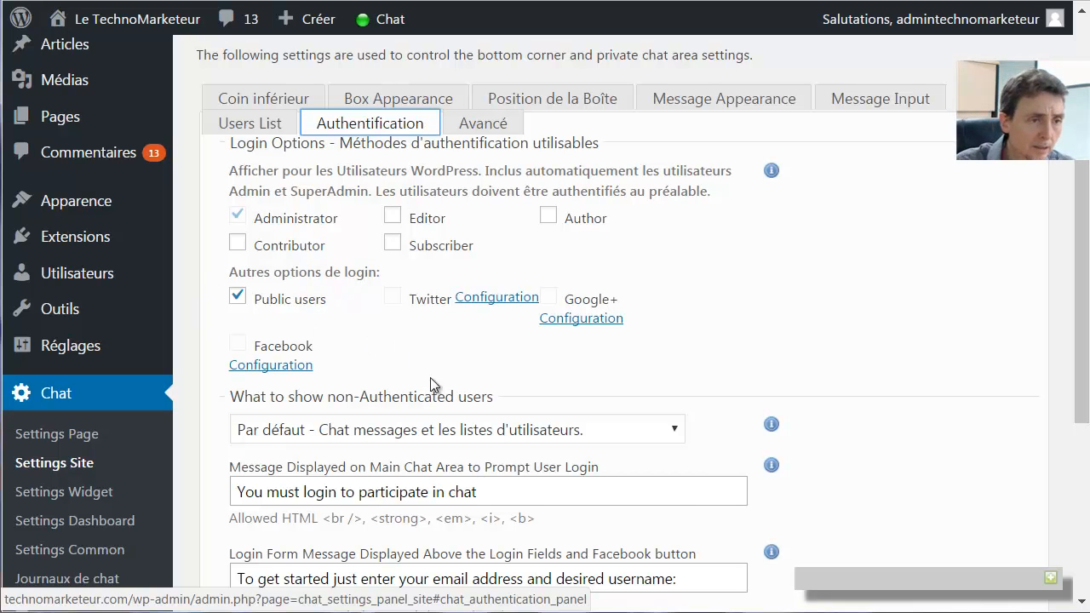
pyautogui.click(502, 427)
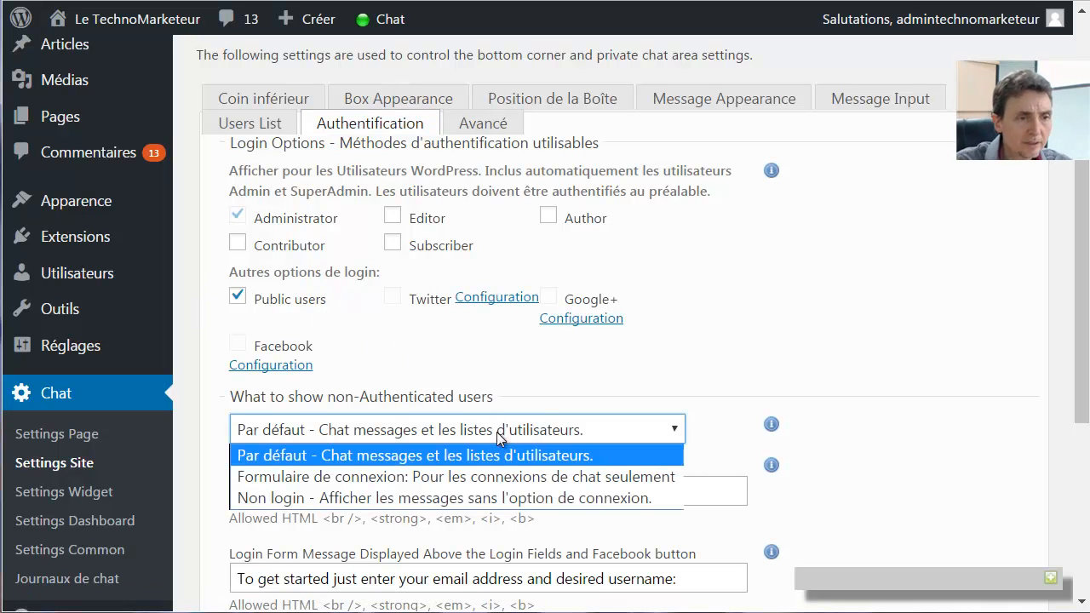
pyautogui.click(495, 477)
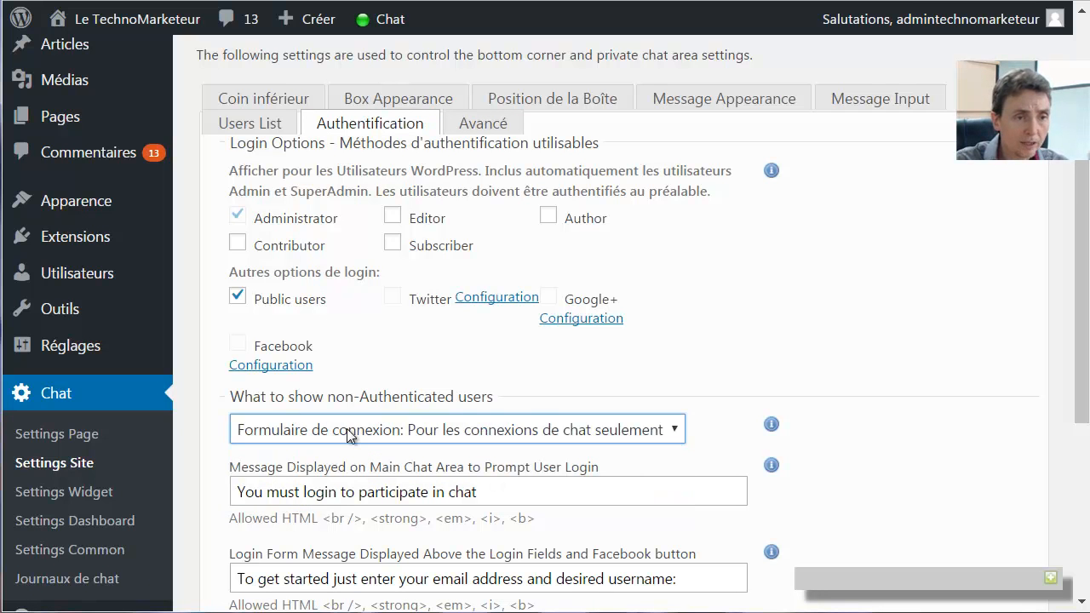
pyautogui.click(386, 431)
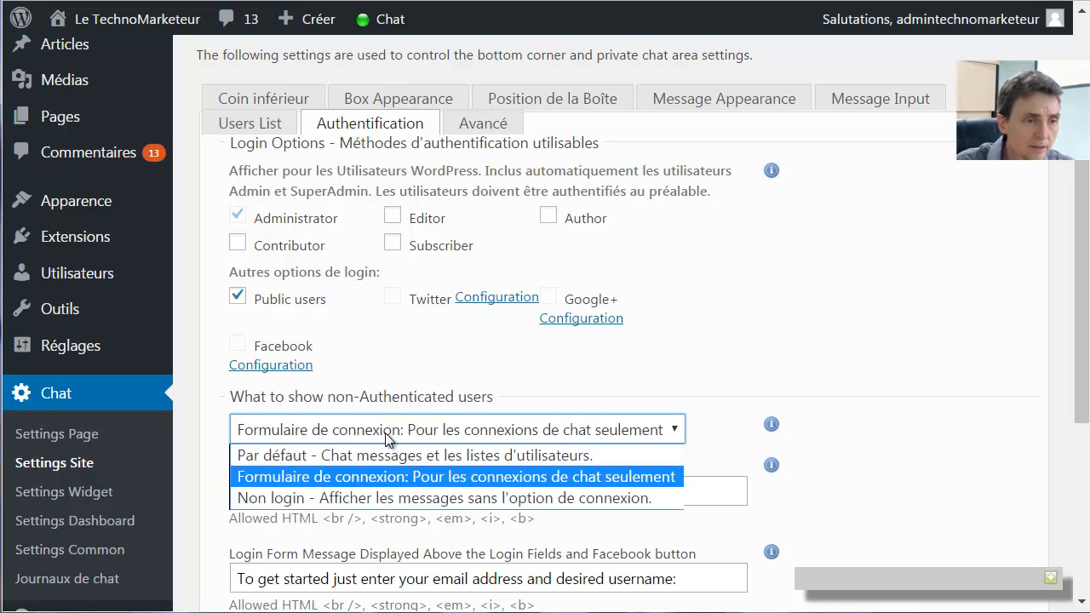
pyautogui.click(364, 479)
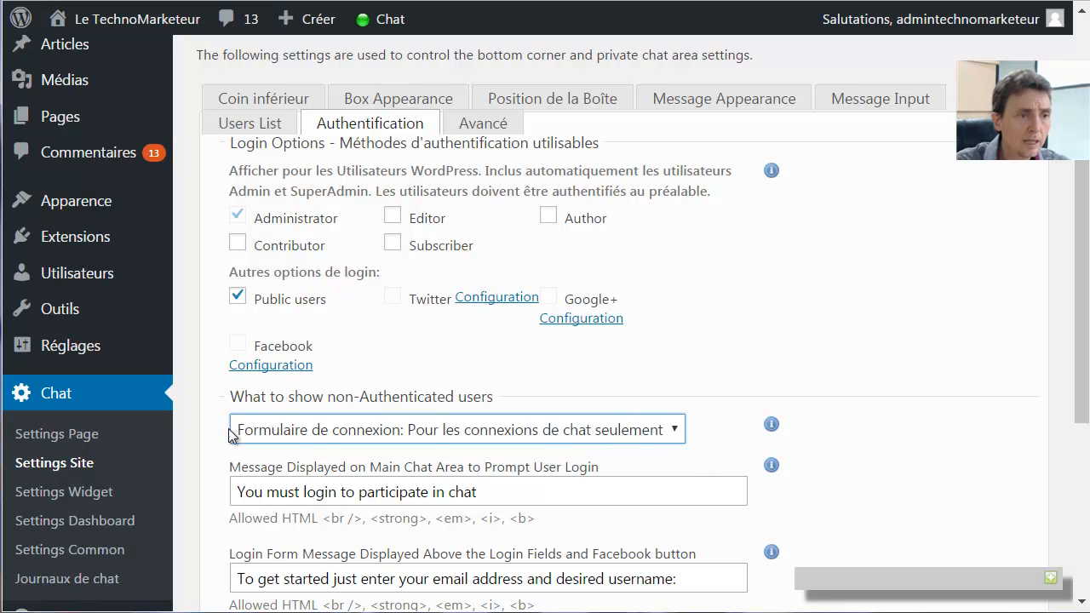
pyautogui.click(675, 432)
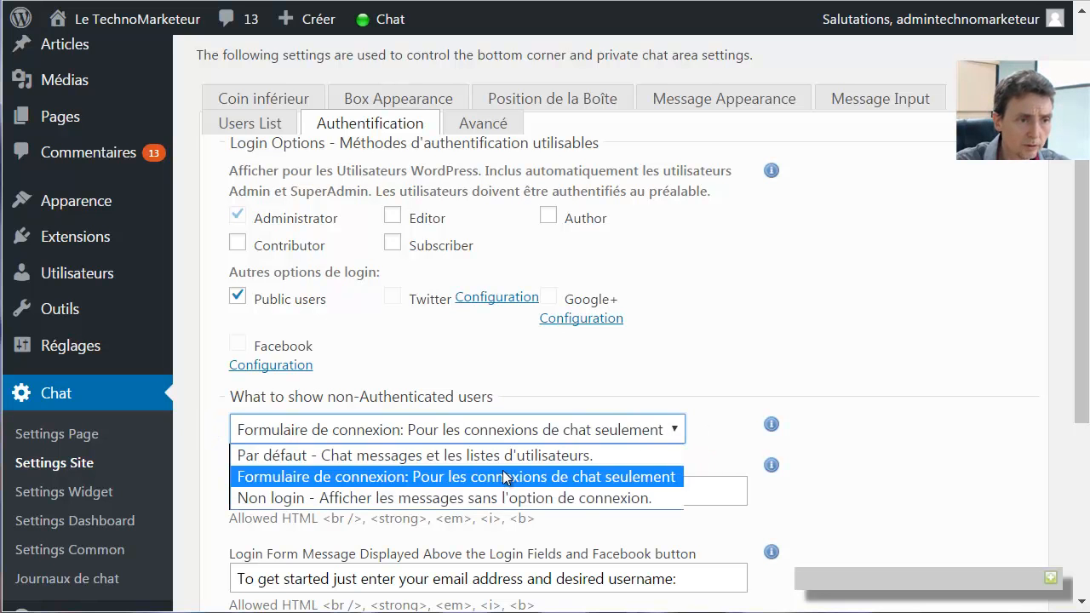
pyautogui.click(549, 475)
pyautogui.scroll(-3, 889, 347)
pyautogui.moveTo(479, 280); pyautogui.dragTo(167, 287)
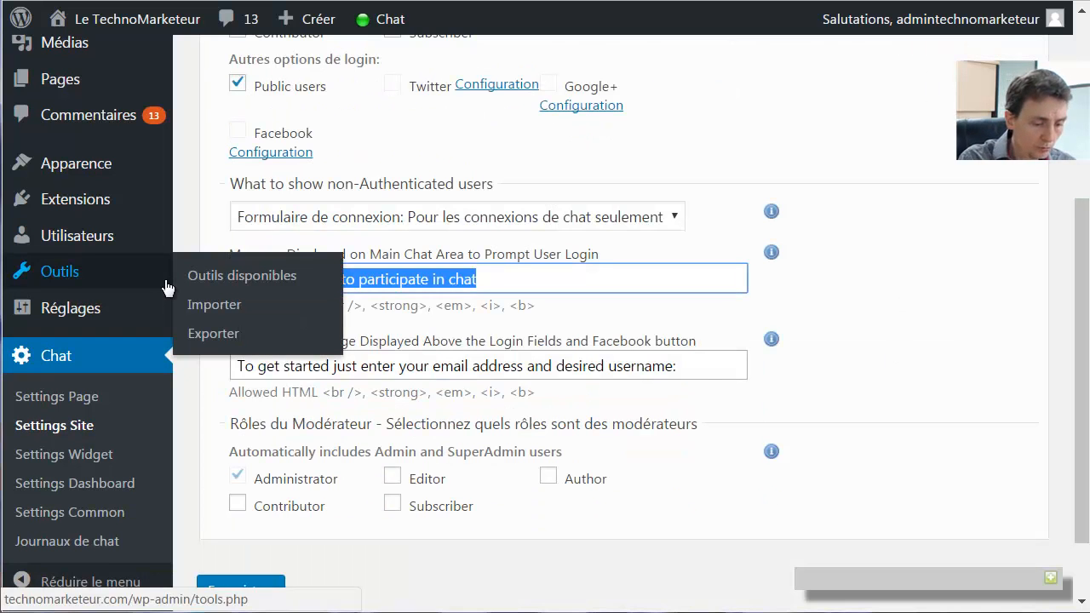
# Change the login prompt to 'Besoin d'aide' and the form message to 'Entrer votre nom et votre adresse email', then save
pyautogui.press('BackSpace')
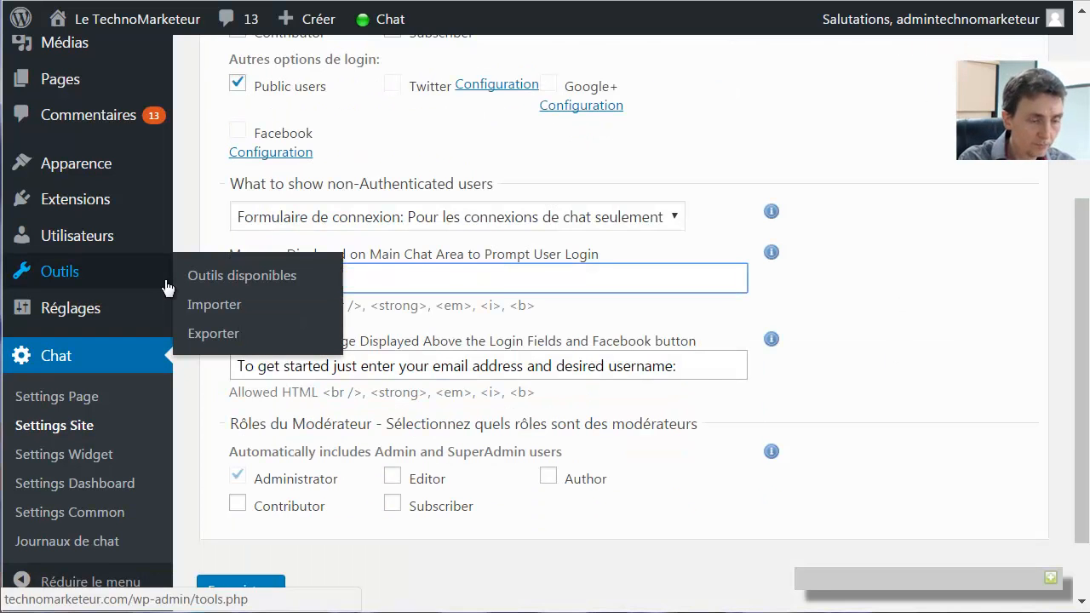
pyautogui.write("Besoin d'aide")
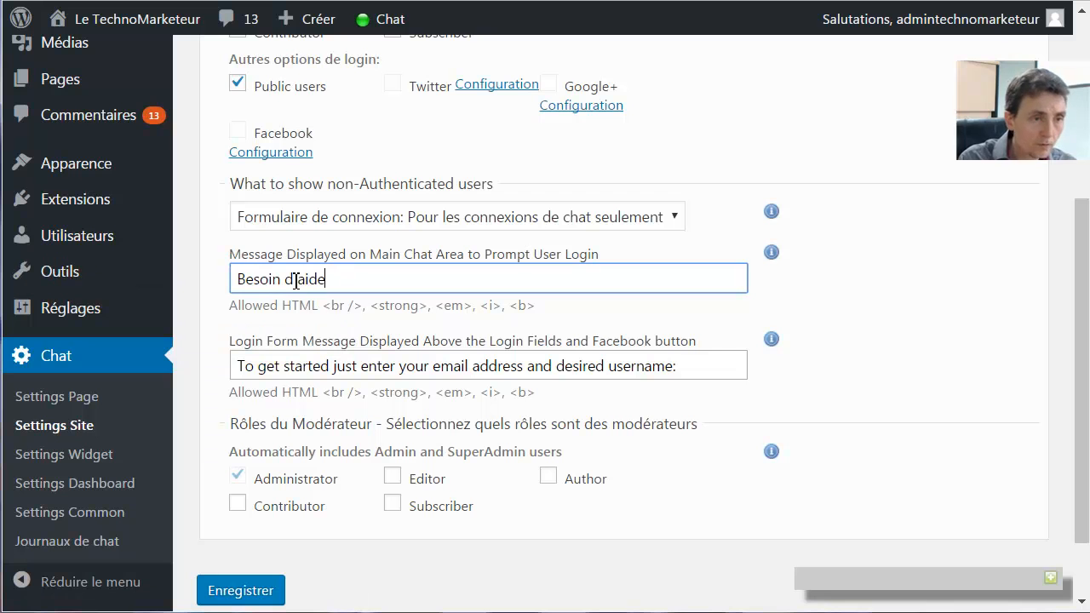
pyautogui.click(438, 366)
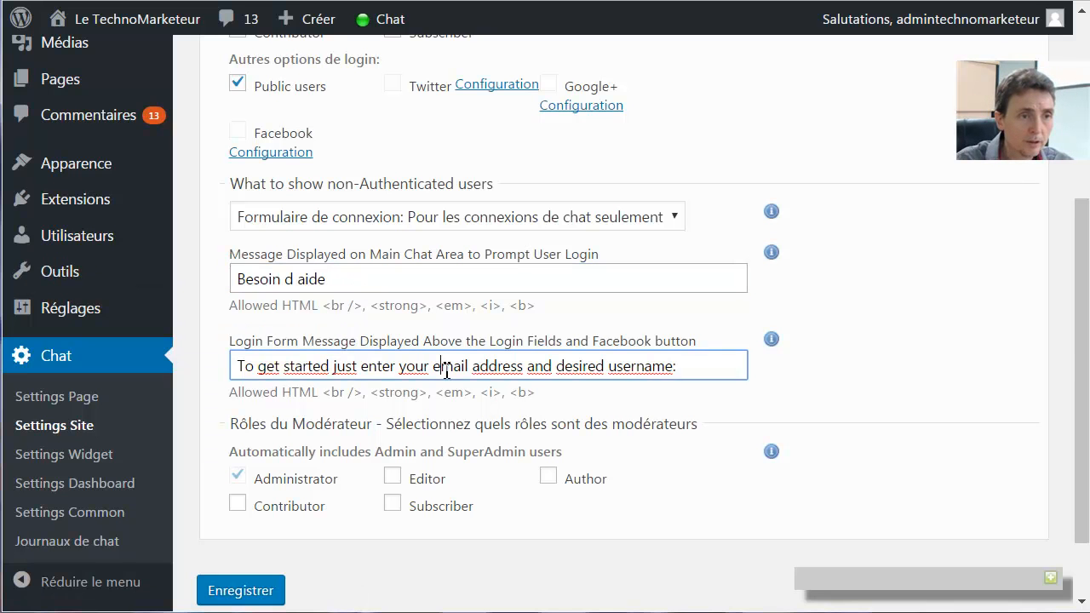
pyautogui.tripleClick(437, 366)
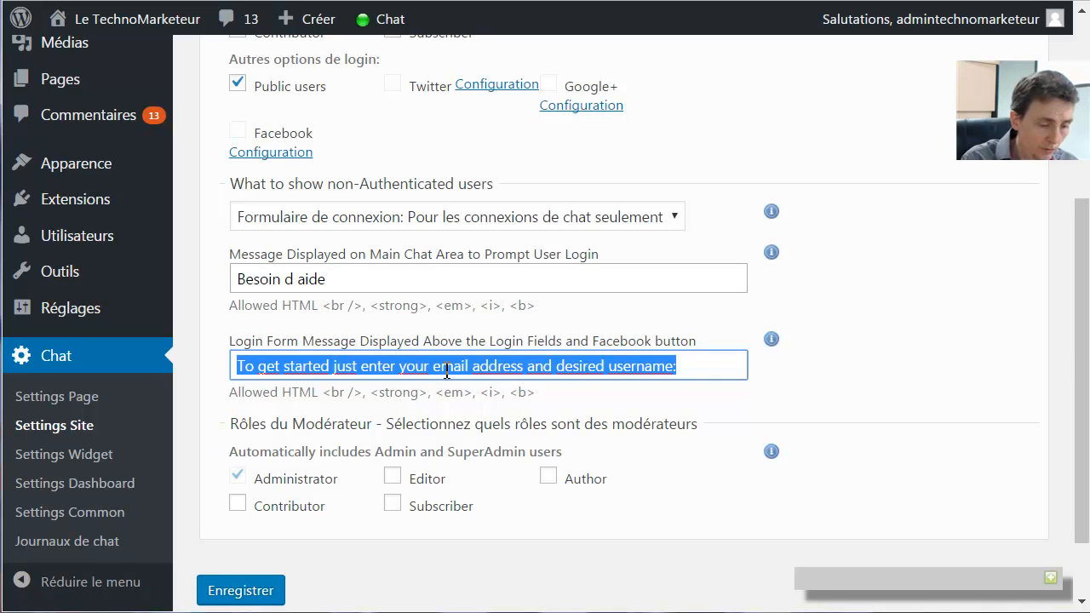
pyautogui.write('Entrer votre')
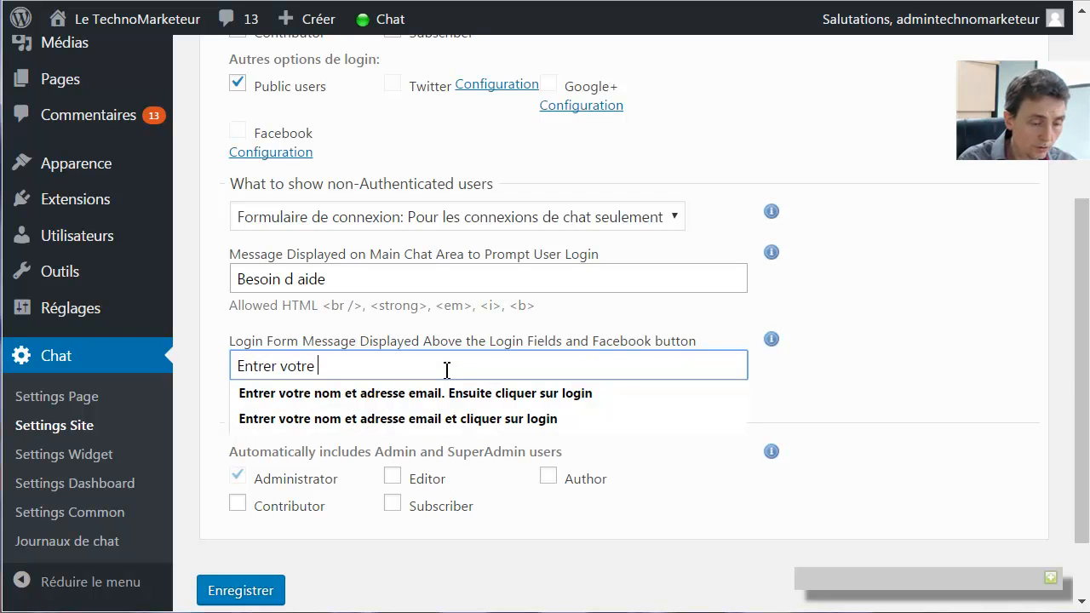
pyautogui.write('nom et vo')
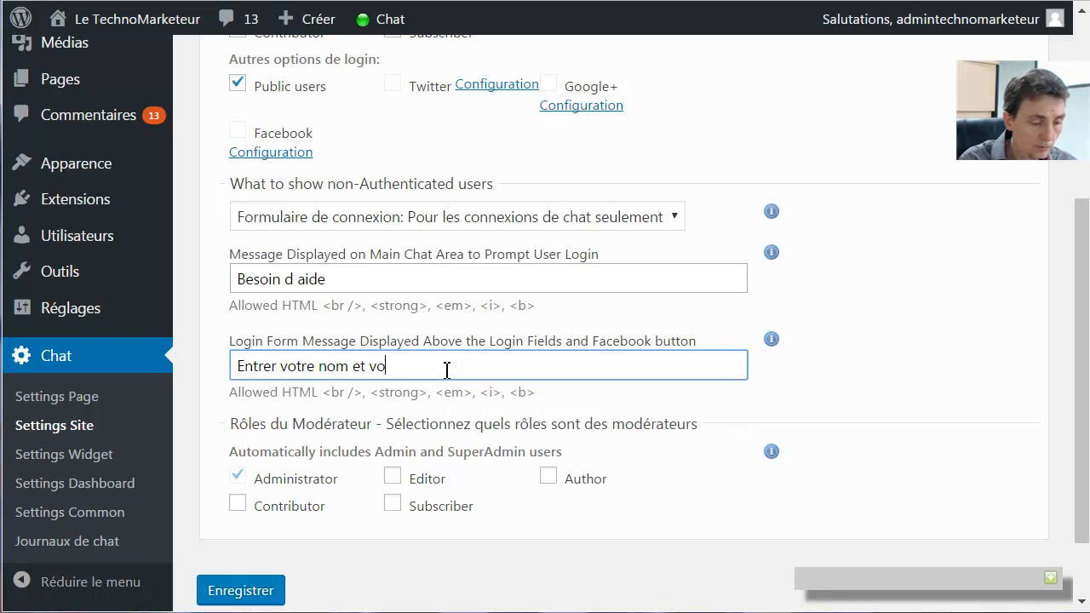
pyautogui.write('tre adresse')
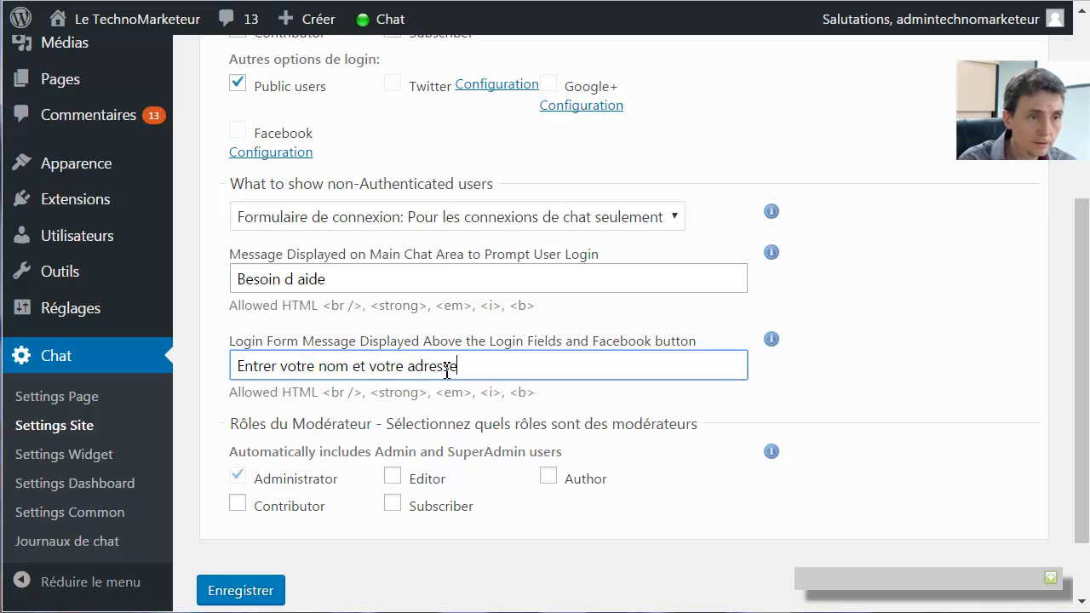
pyautogui.write(' email')
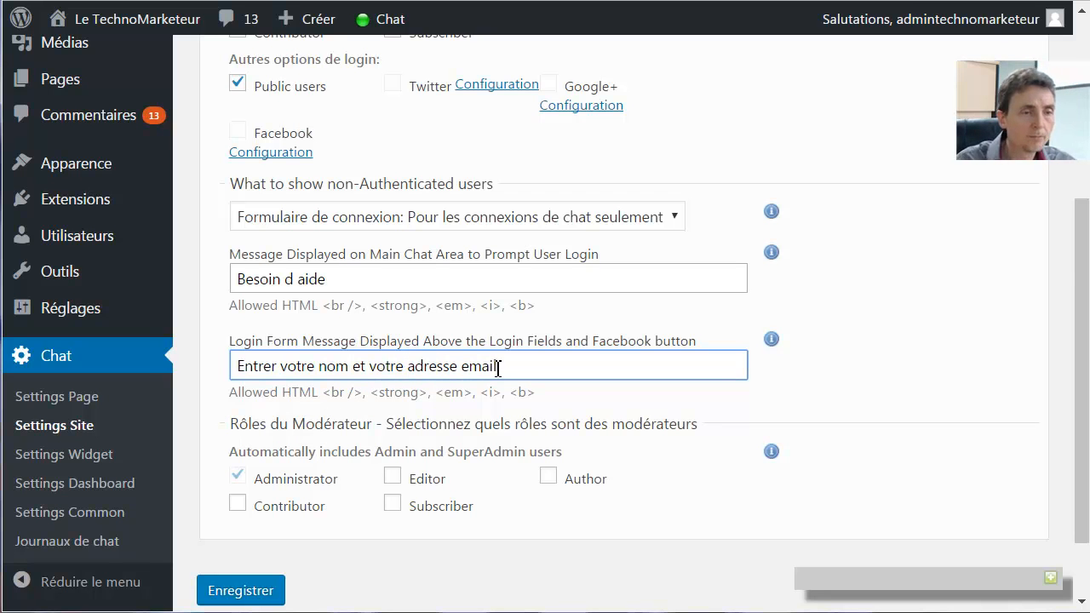
pyautogui.click(241, 589)
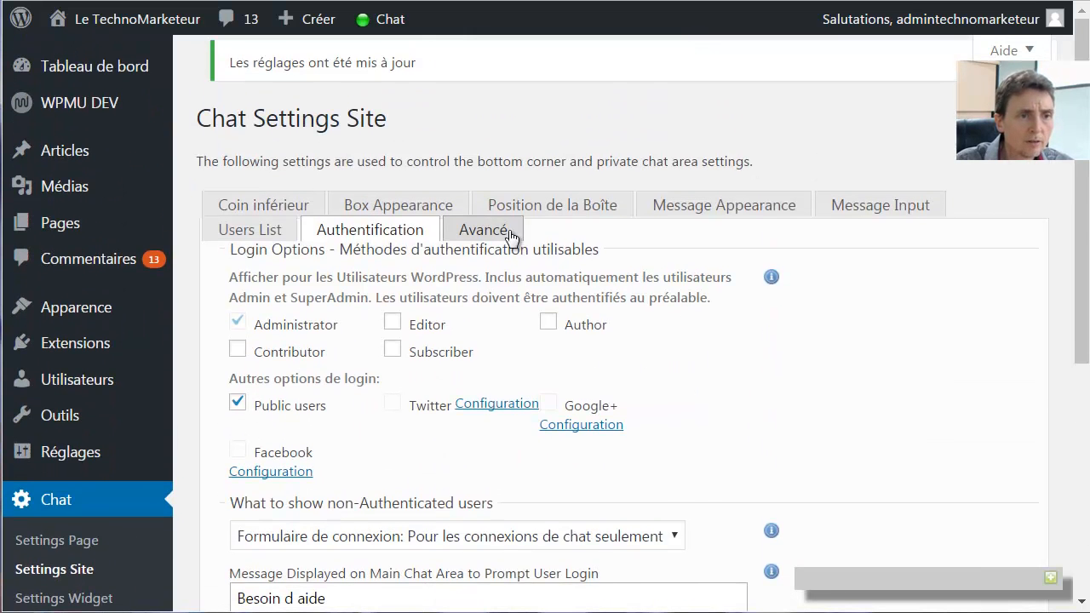
# Glance at the advanced log options, then return to the Coin inférieur chat settings
pyautogui.click(483, 230)
pyautogui.scroll(-3, 880, 361)
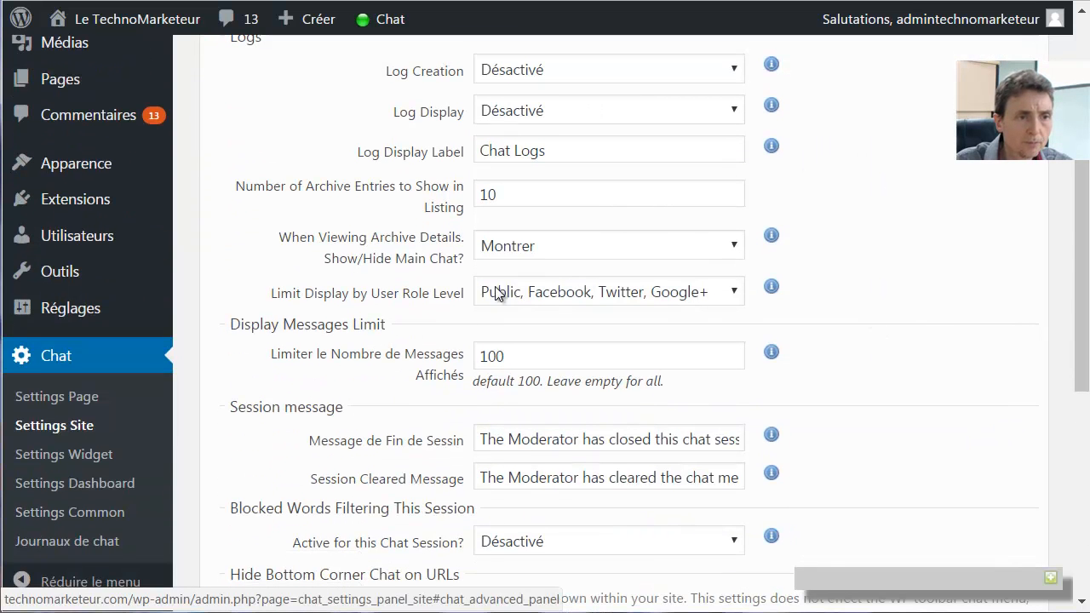
pyautogui.scroll(-5, 883, 412)
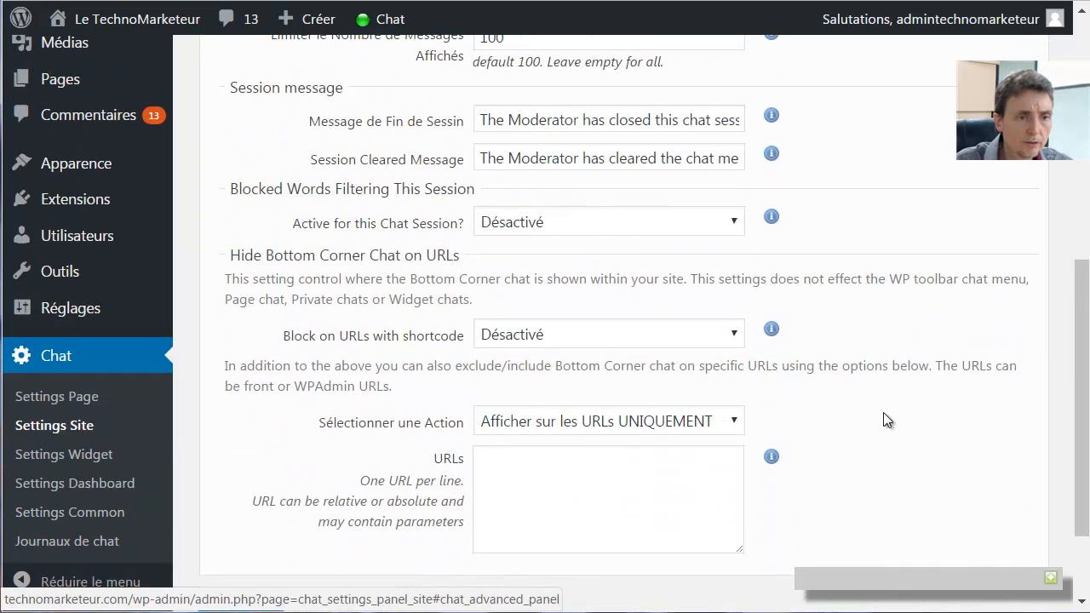
pyautogui.scroll(8, 886, 415)
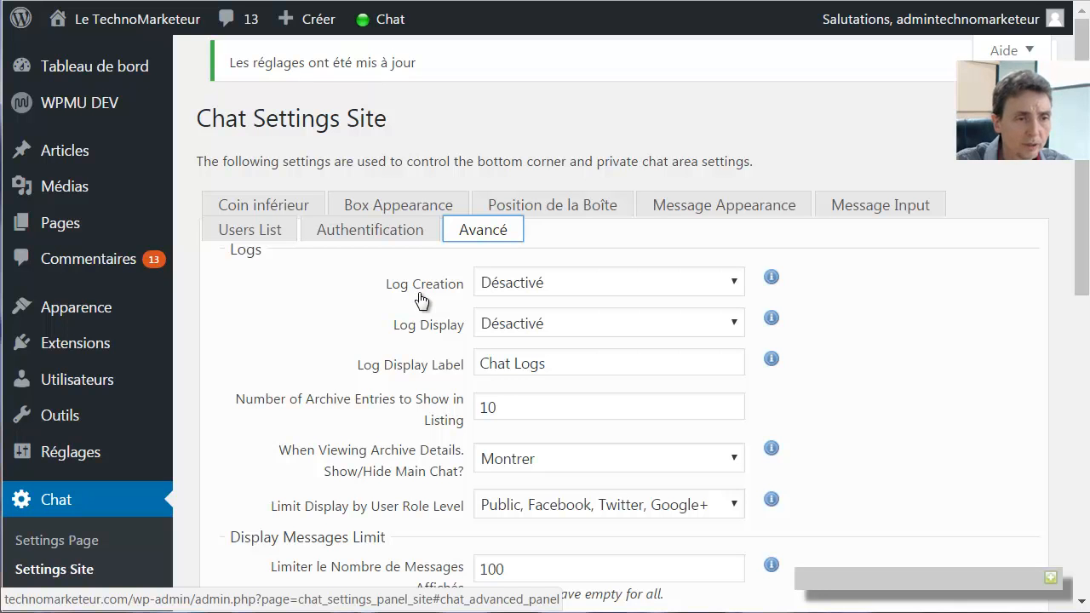
pyautogui.click(267, 211)
pyautogui.click(533, 420)
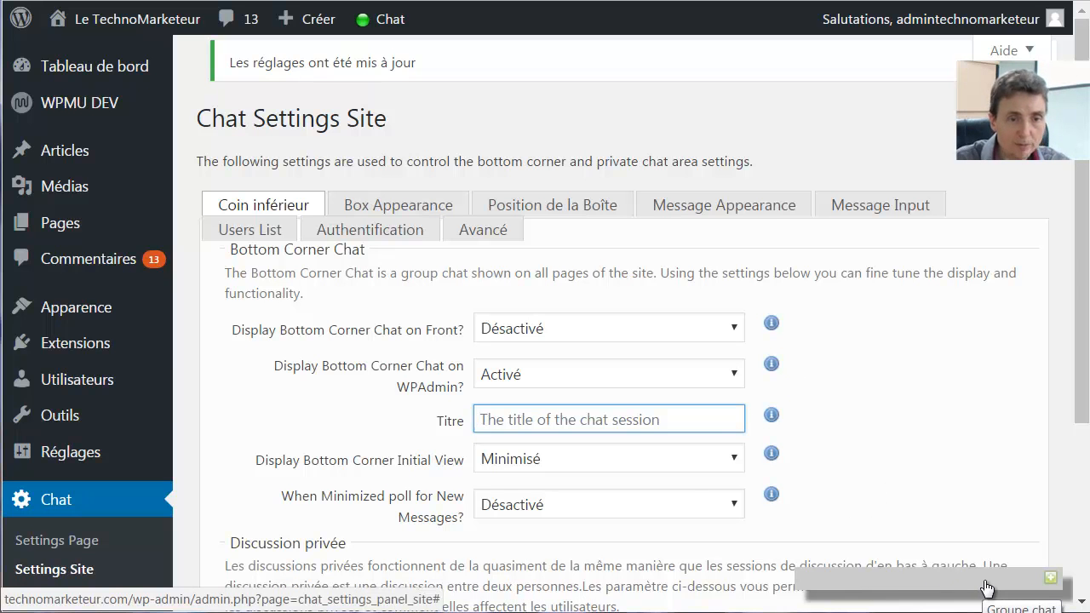
# Enter 'Aide en direct' as the bottom-corner chat Titre using autocomplete, and save
pyautogui.scroll(-2, 506, 311)
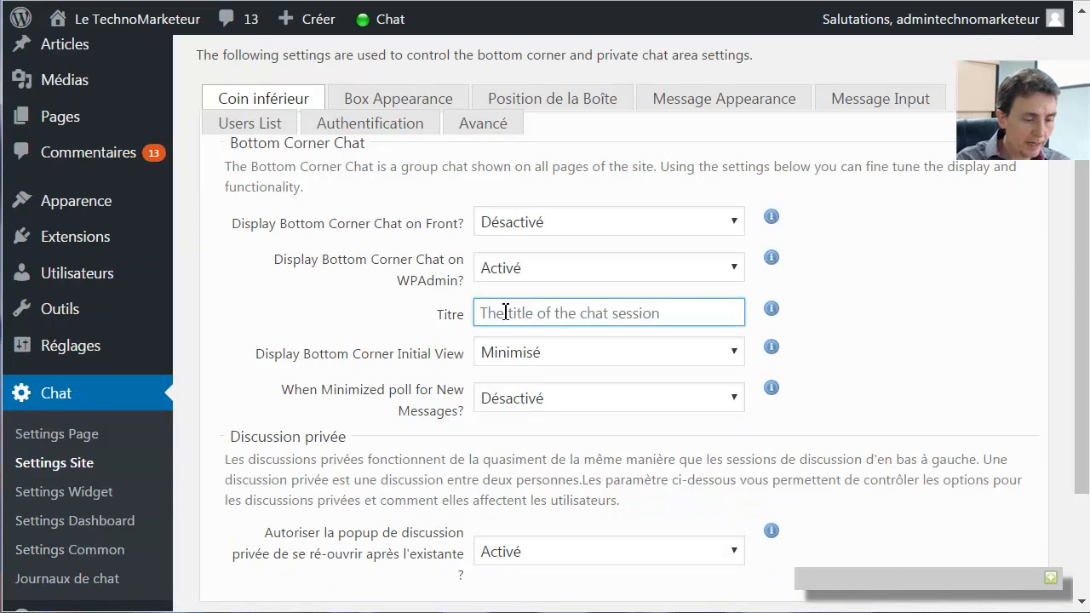
pyautogui.click(506, 311)
pyautogui.write('Aide en')
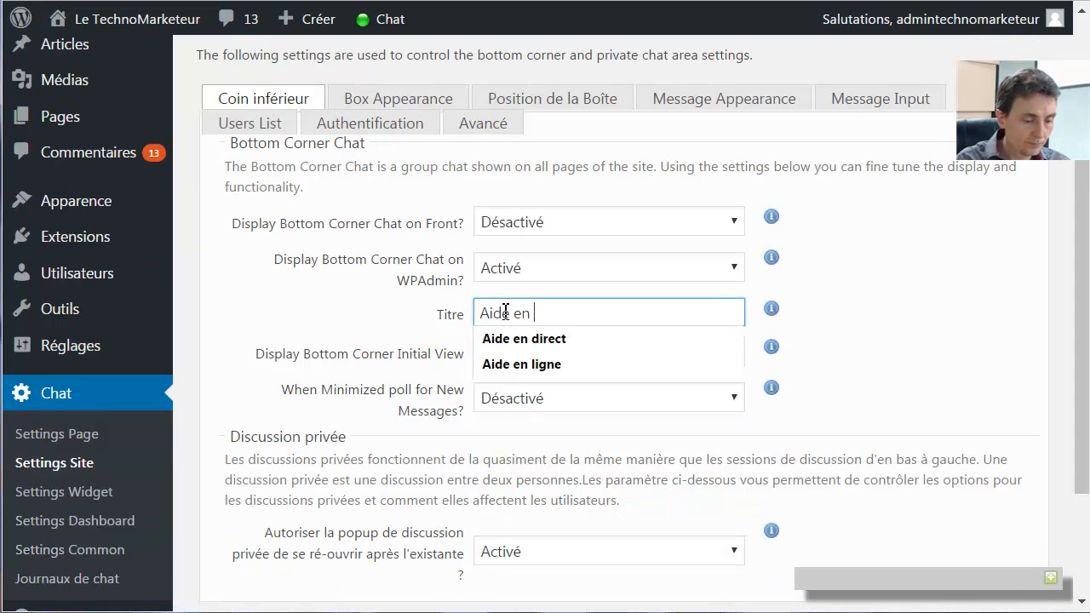
pyautogui.click(523, 338)
pyautogui.scroll(-3, 523, 338)
pyautogui.click(258, 503)
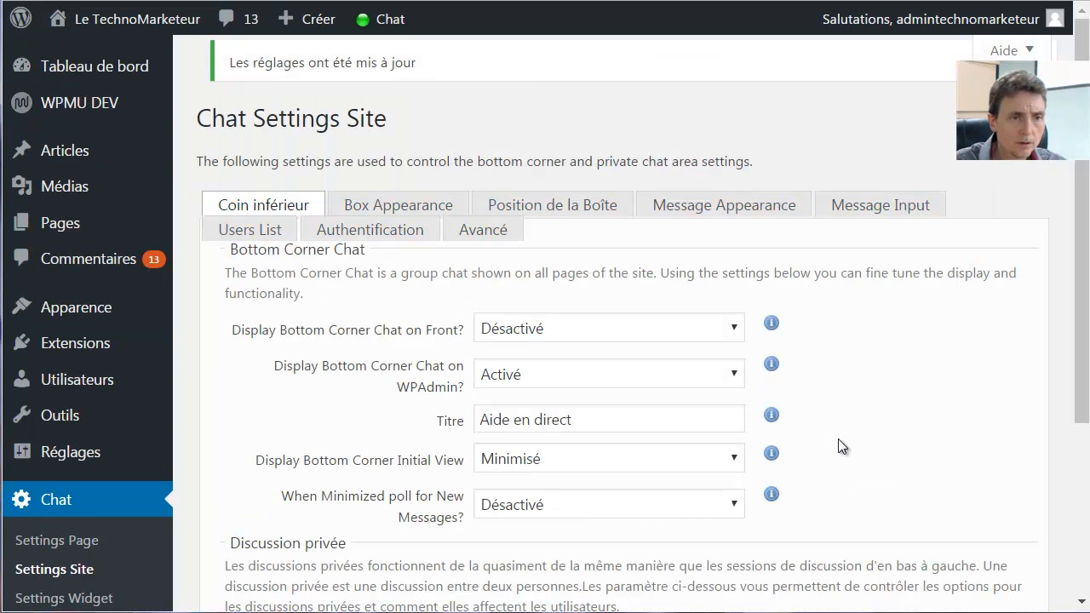
pyautogui.scroll(-2, 839, 442)
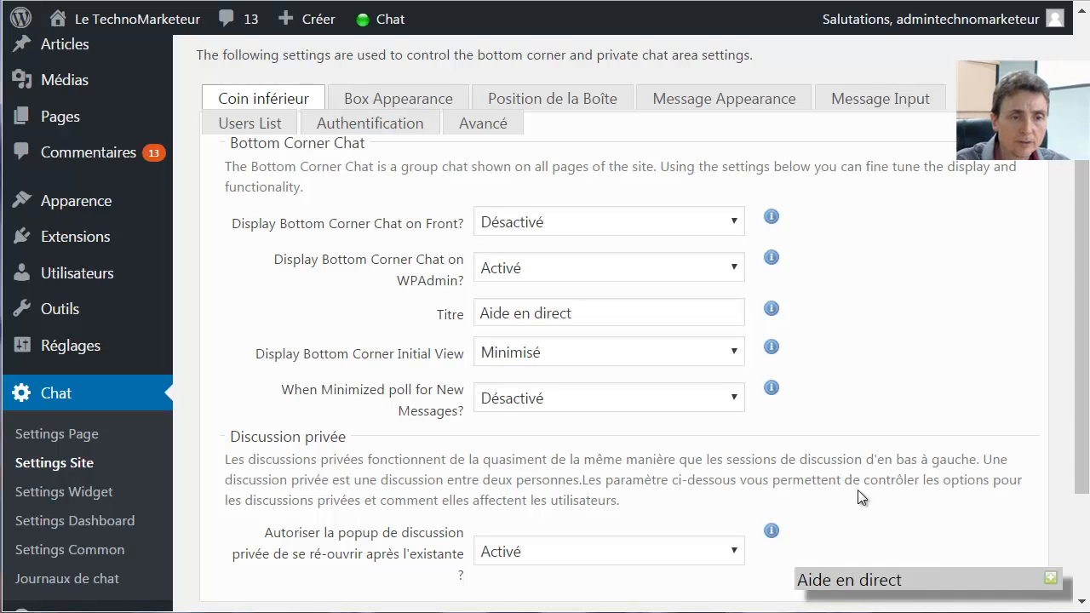
pyautogui.click(870, 581)
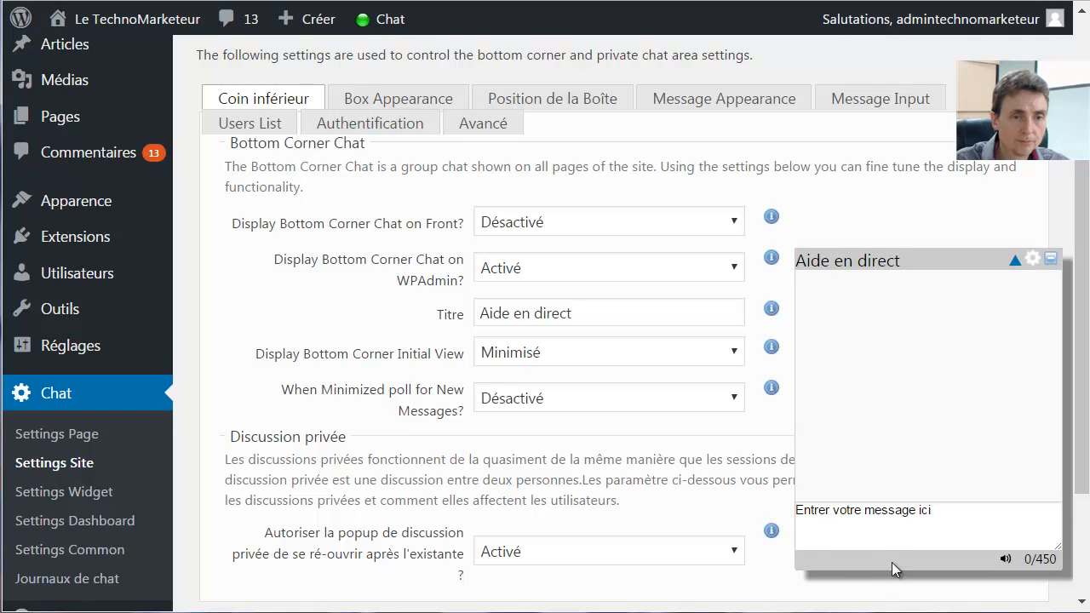
pyautogui.click(909, 261)
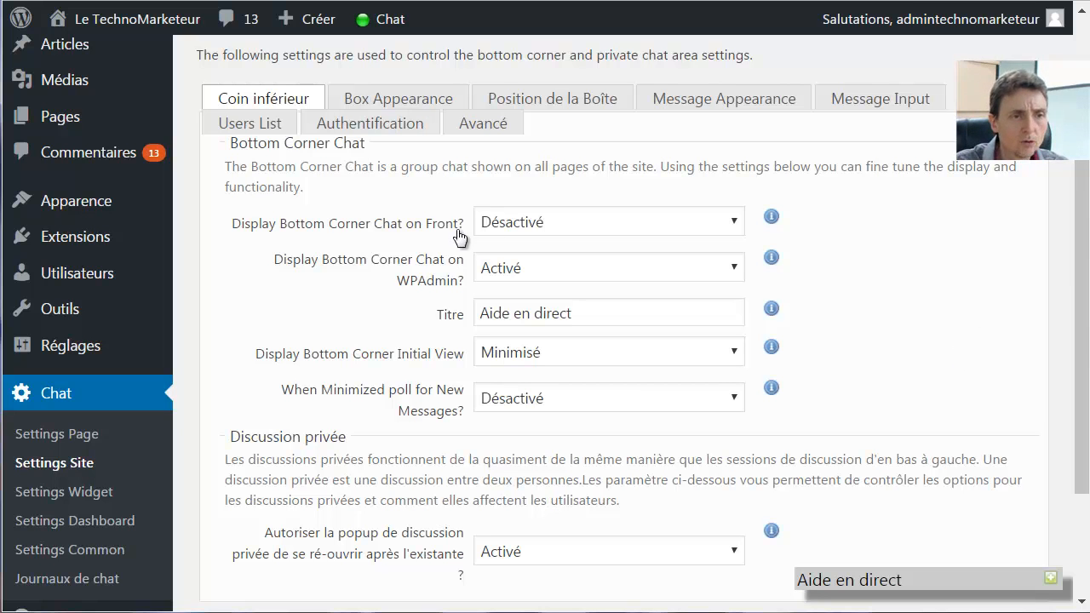
# Set Display Bottom Corner Chat on Front to Activé, save, and test-expand the chat bar
pyautogui.click(589, 223)
pyautogui.click(541, 245)
pyautogui.scroll(-2, 795, 442)
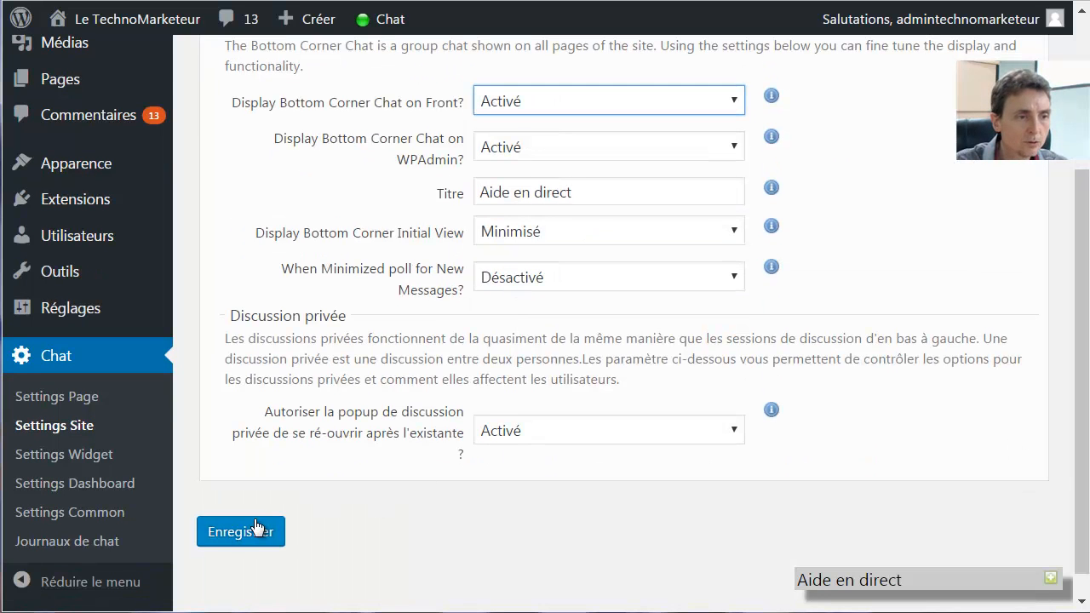
pyautogui.click(237, 538)
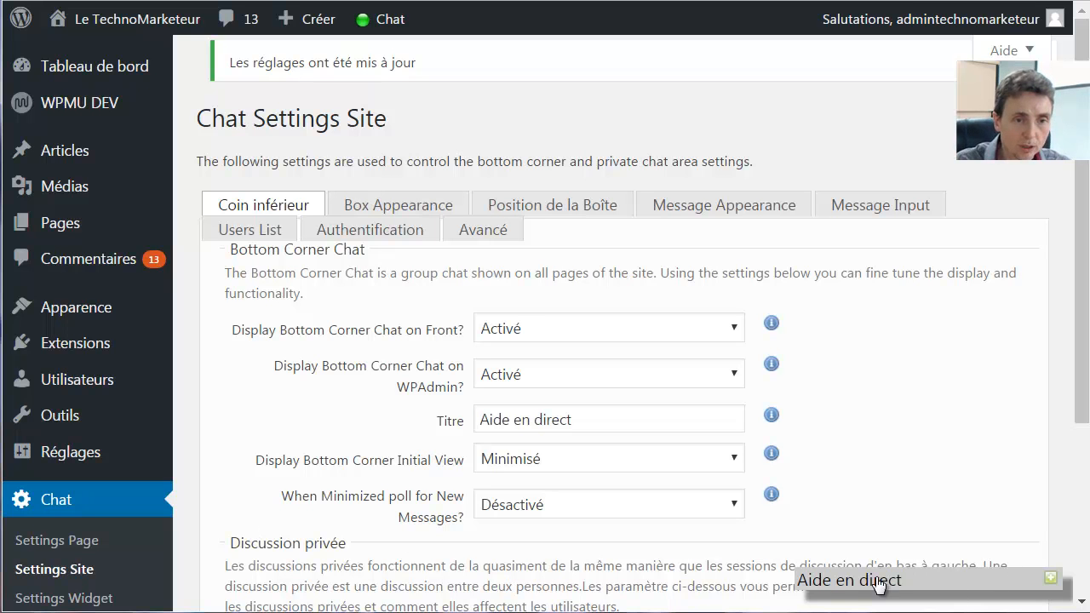
pyautogui.click(855, 586)
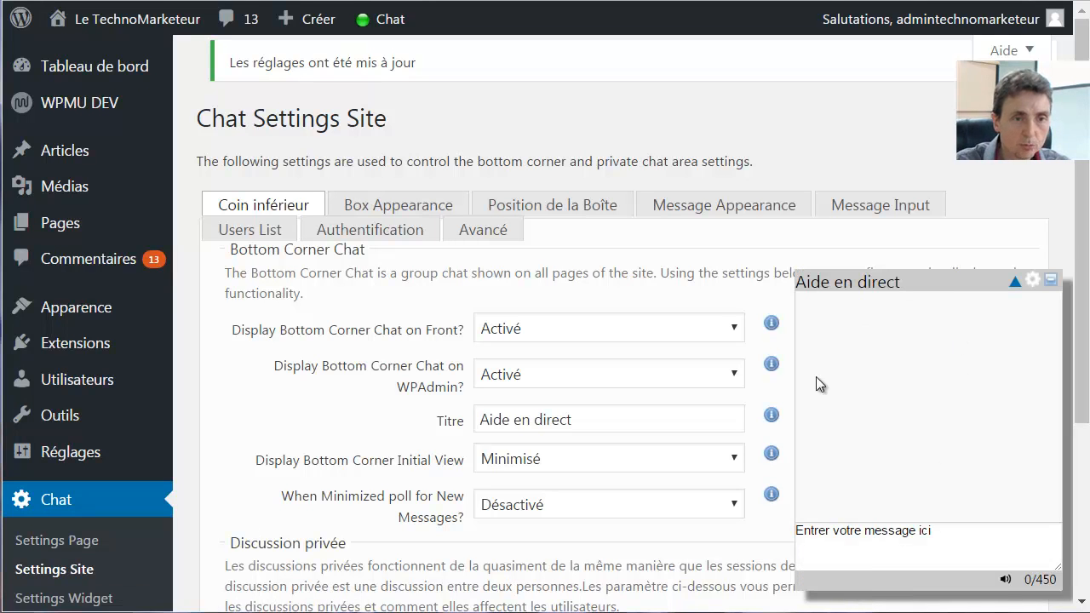
pyautogui.click(1015, 261)
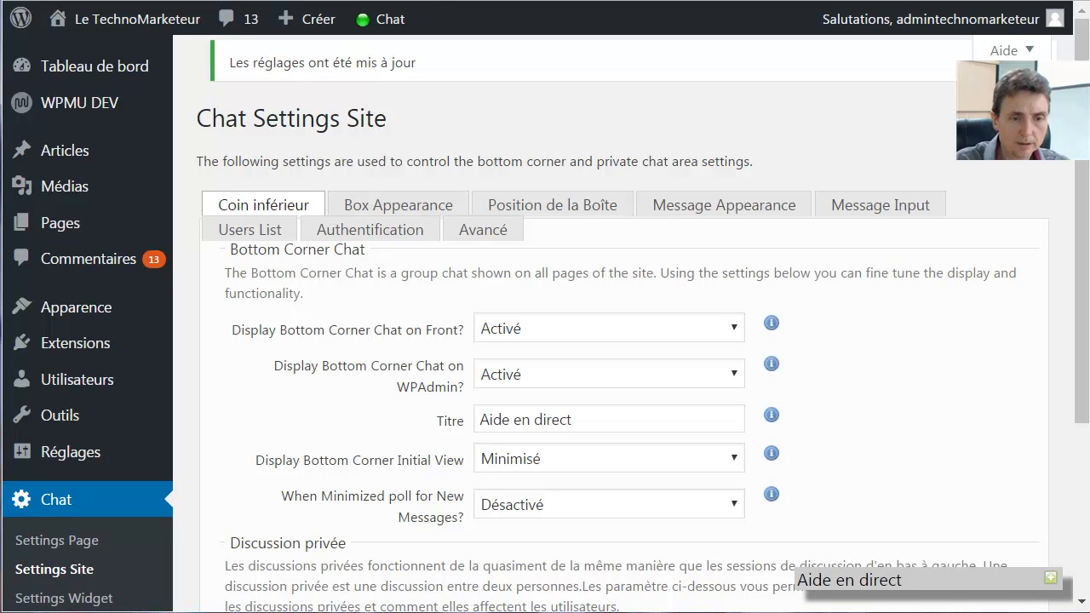
# Reload the public site page in the remote Chrome and open the Aide en direct chat
pyautogui.moveTo(877, 611)
pyautogui.click(954, 598)
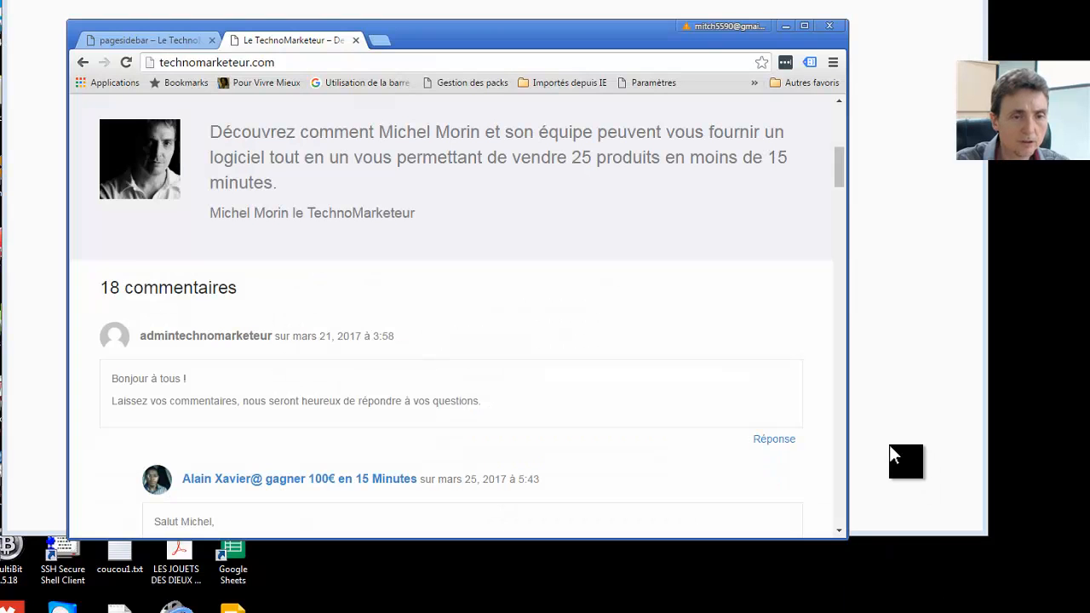
pyautogui.click(155, 39)
pyautogui.click(285, 40)
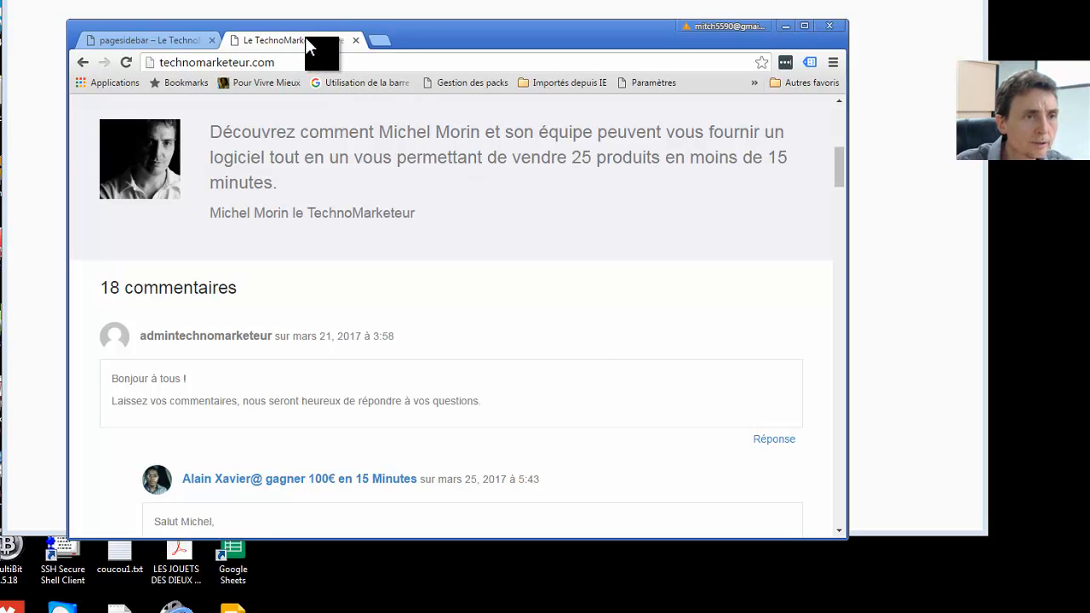
pyautogui.rightClick(304, 37)
pyautogui.click(326, 68)
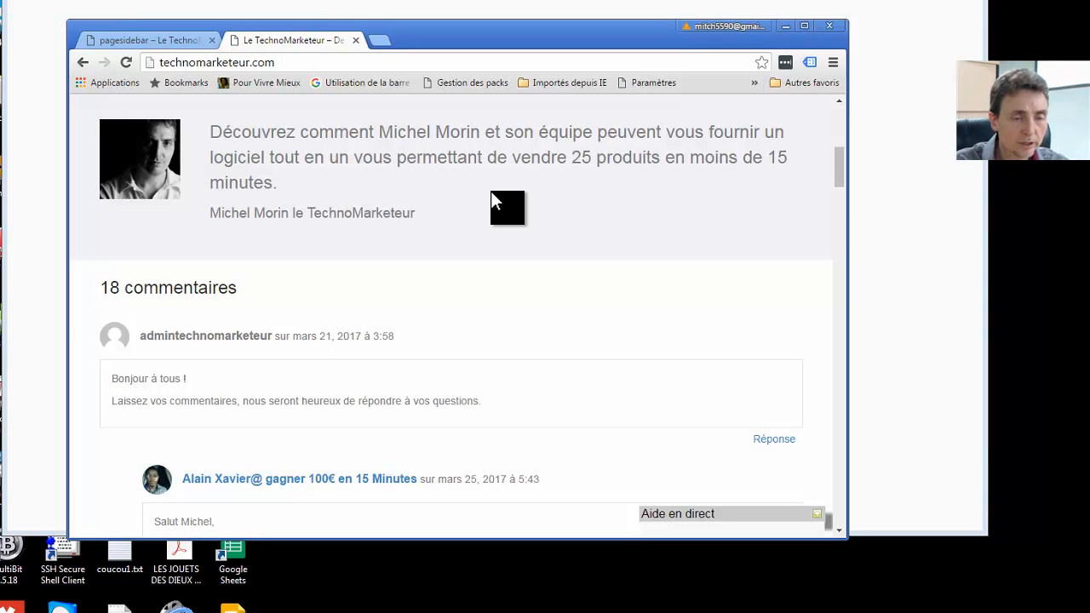
pyautogui.scroll(-1, 842, 183)
pyautogui.scroll(-4, 841, 187)
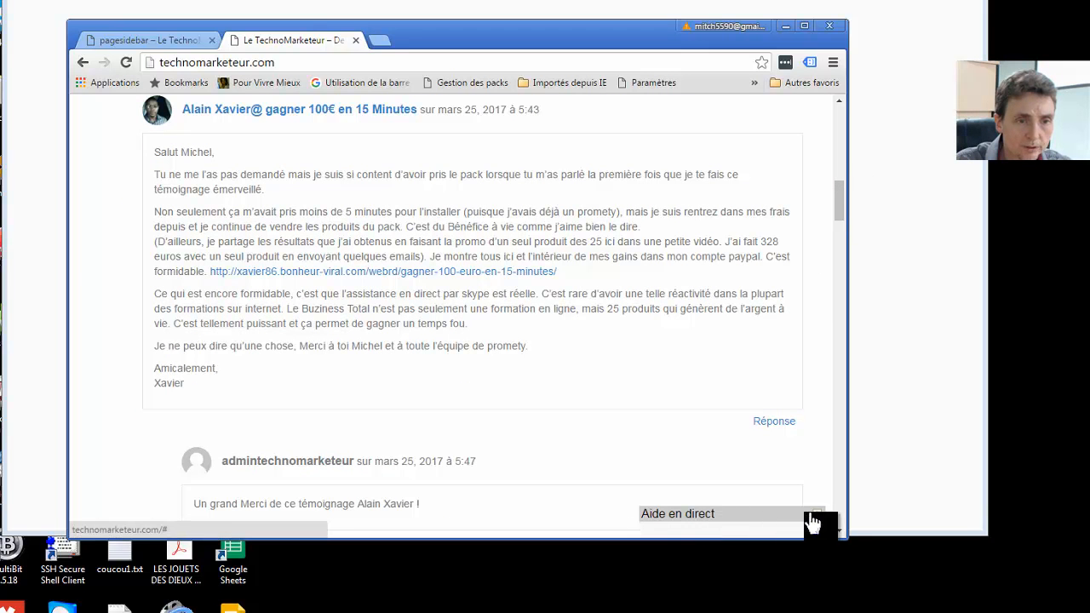
pyautogui.click(689, 514)
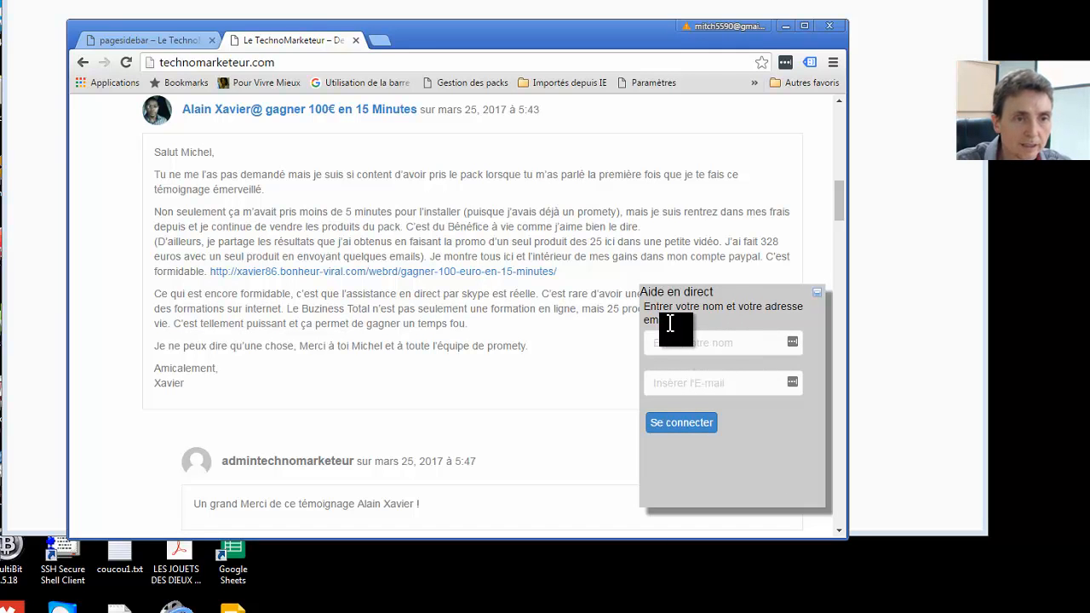
# Join the public chat with the visitor's name and e-mail, then send 'Bonjour j'aurai besoin d'aide'
pyautogui.click(688, 341)
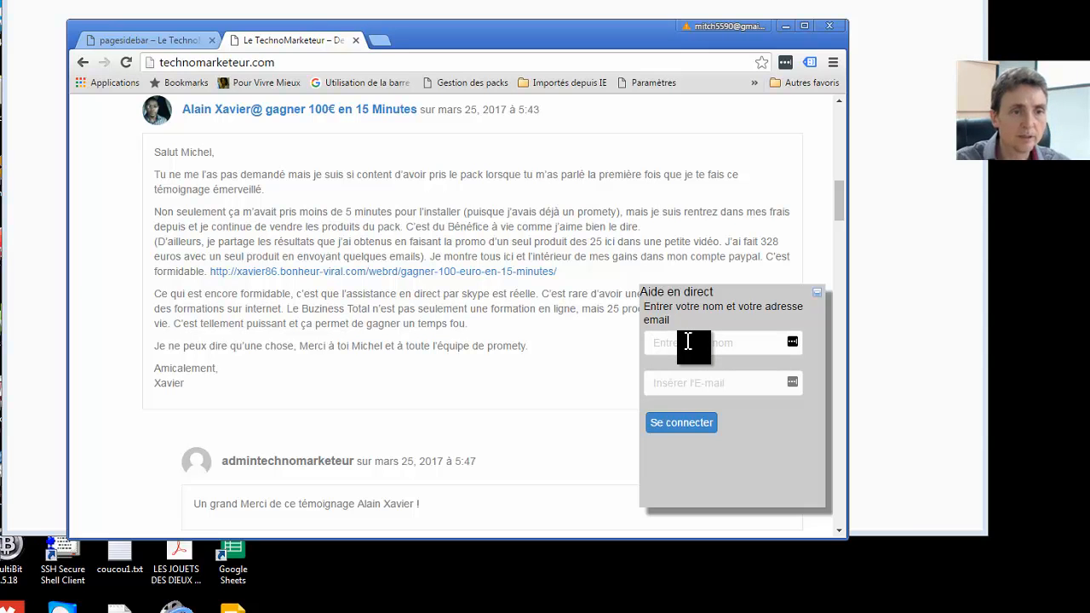
pyautogui.write('Mich')
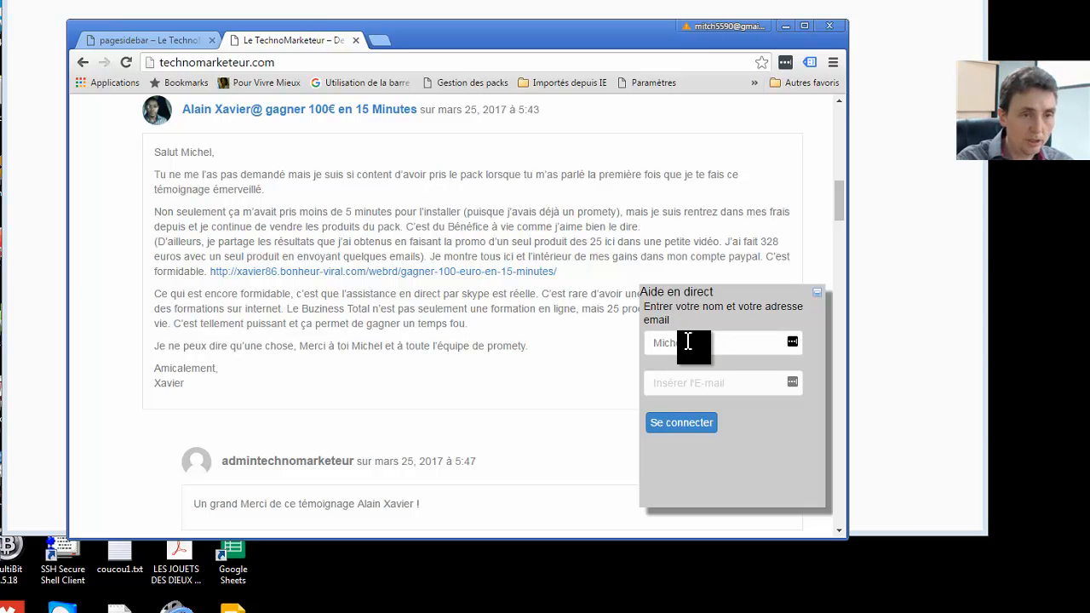
pyautogui.click(698, 382)
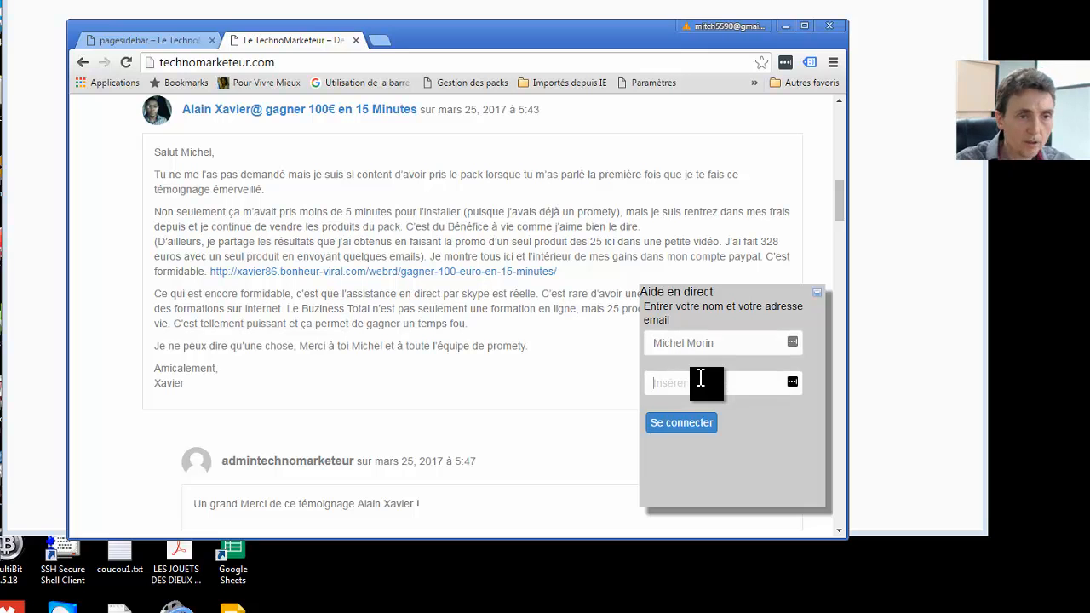
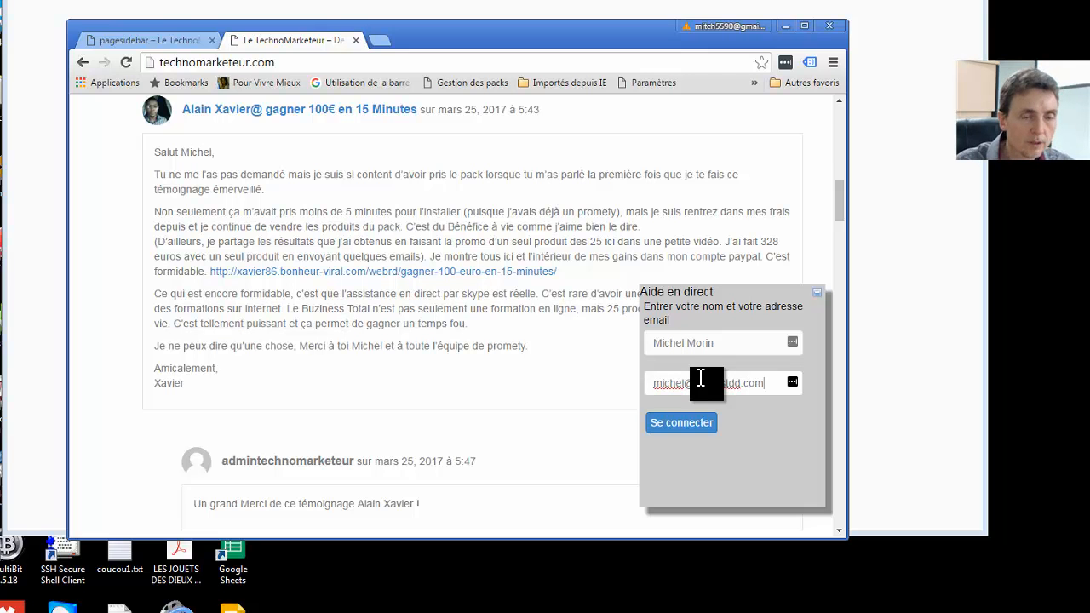
pyautogui.click(690, 430)
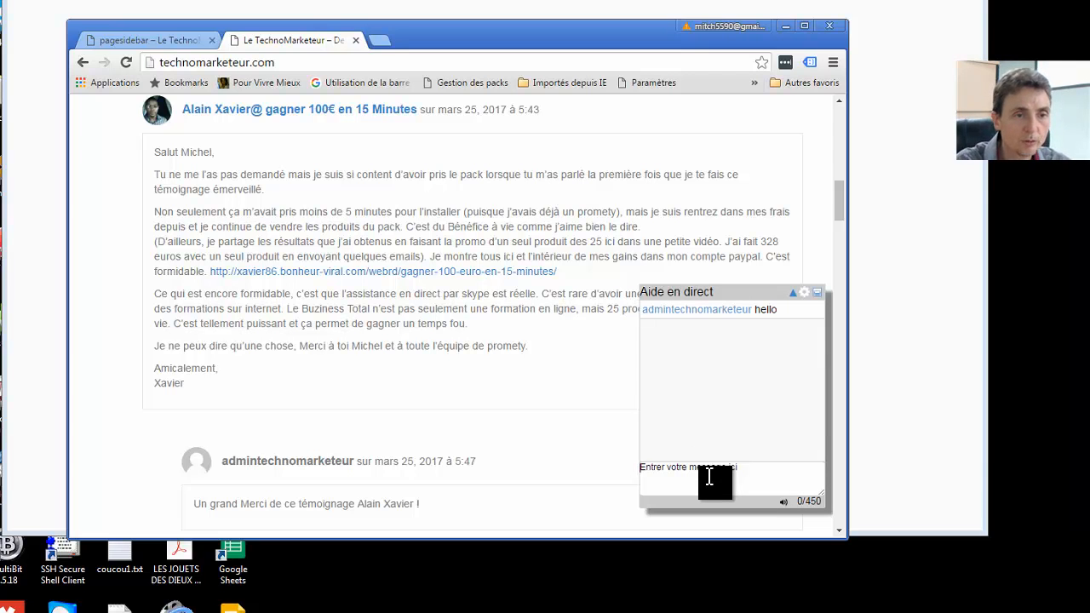
pyautogui.write("Bonjour j'aurai besoin d'aide")
pyautogui.press('Return')
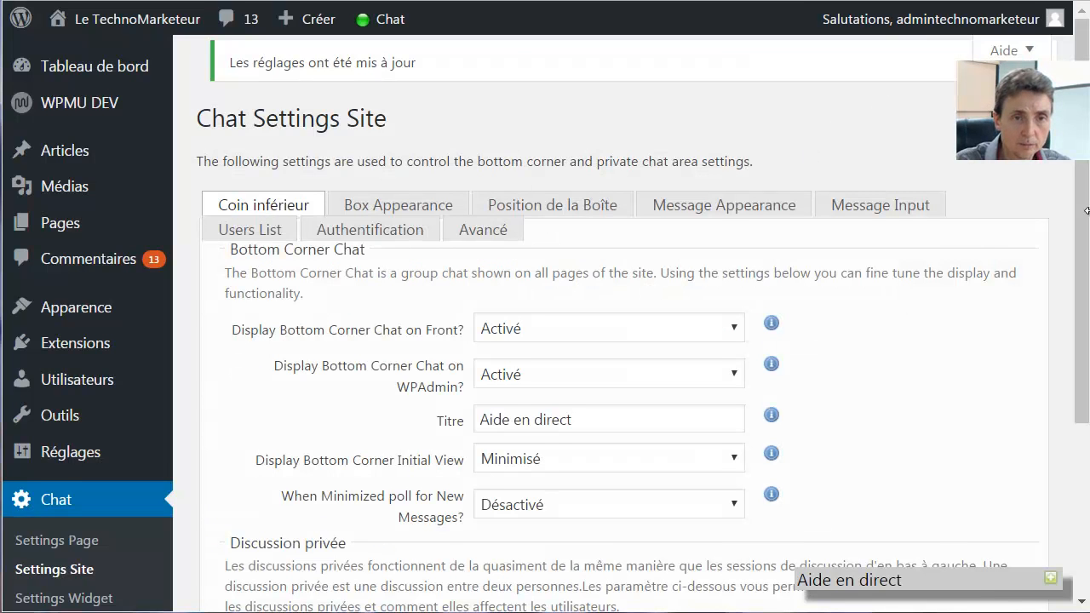
# Send 'Bonjour nous allons vous donner de l'aide' and 'Je vous prend en chat privé' in the admin chat
pyautogui.moveTo(1083, 200); pyautogui.dragTo(1084, 208)
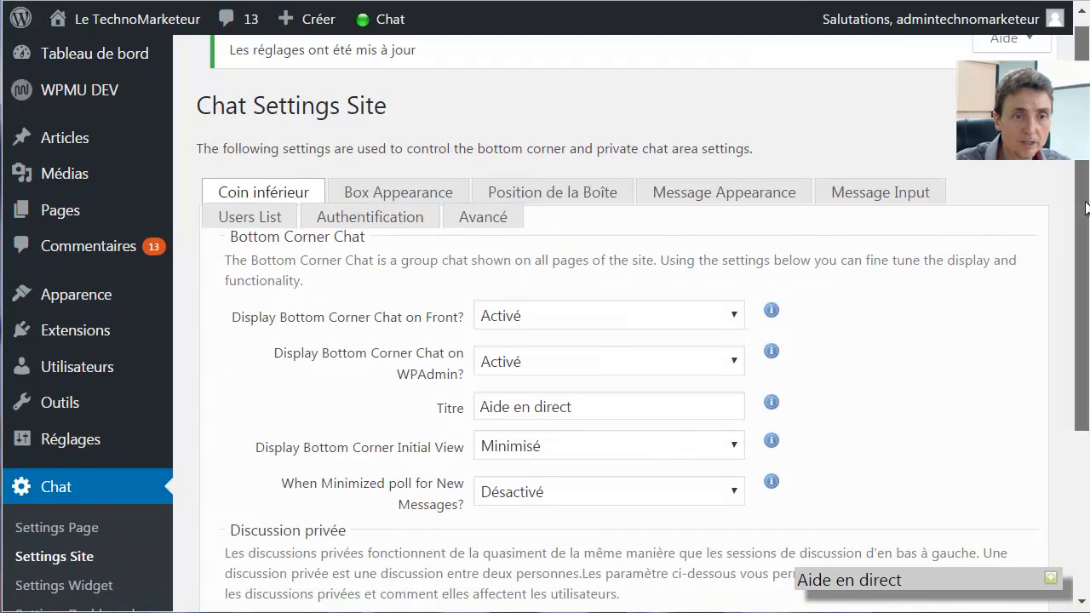
pyautogui.click(942, 588)
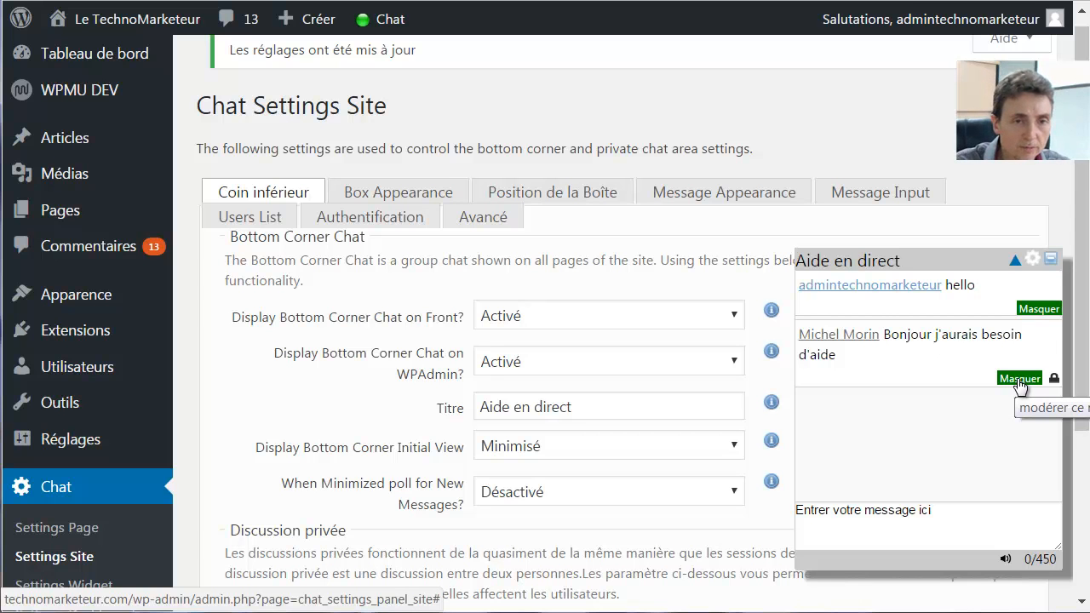
pyautogui.click(861, 515)
pyautogui.write('Bonjour nous all')
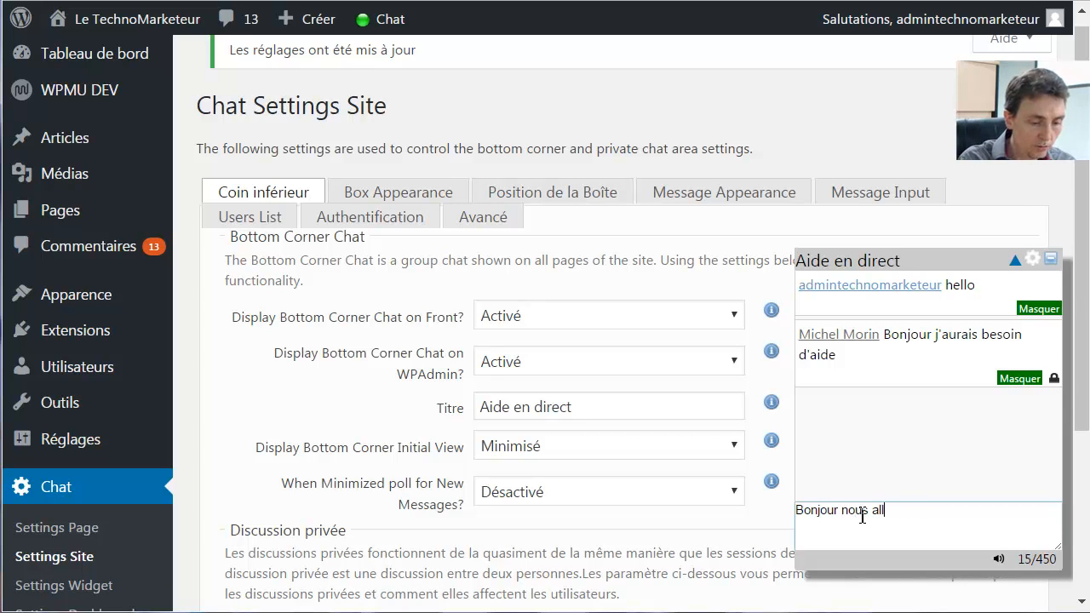
pyautogui.write('ons vous do')
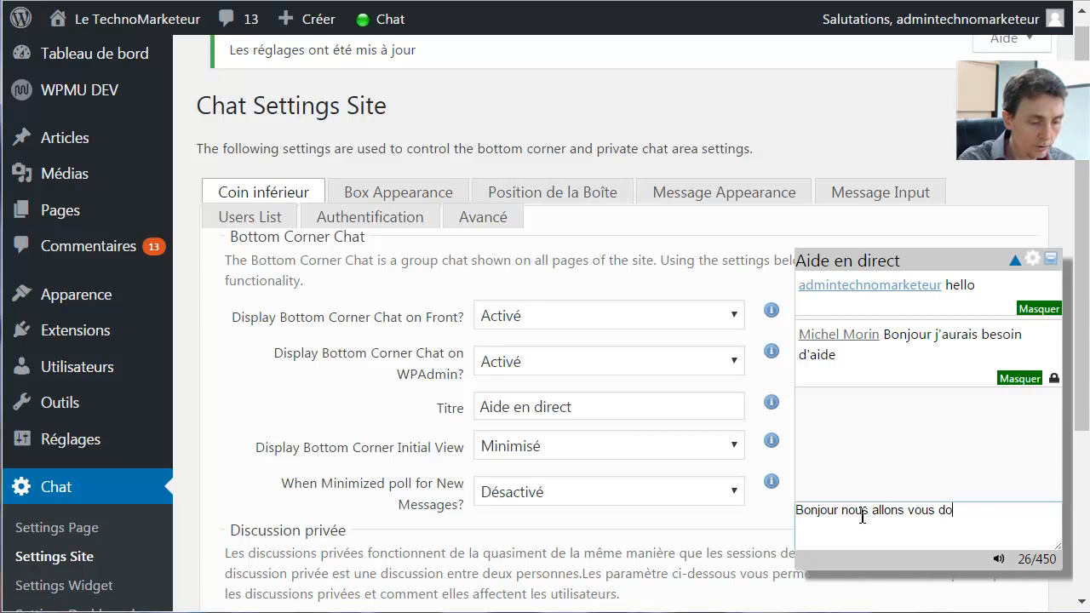
pyautogui.write("nner de l'")
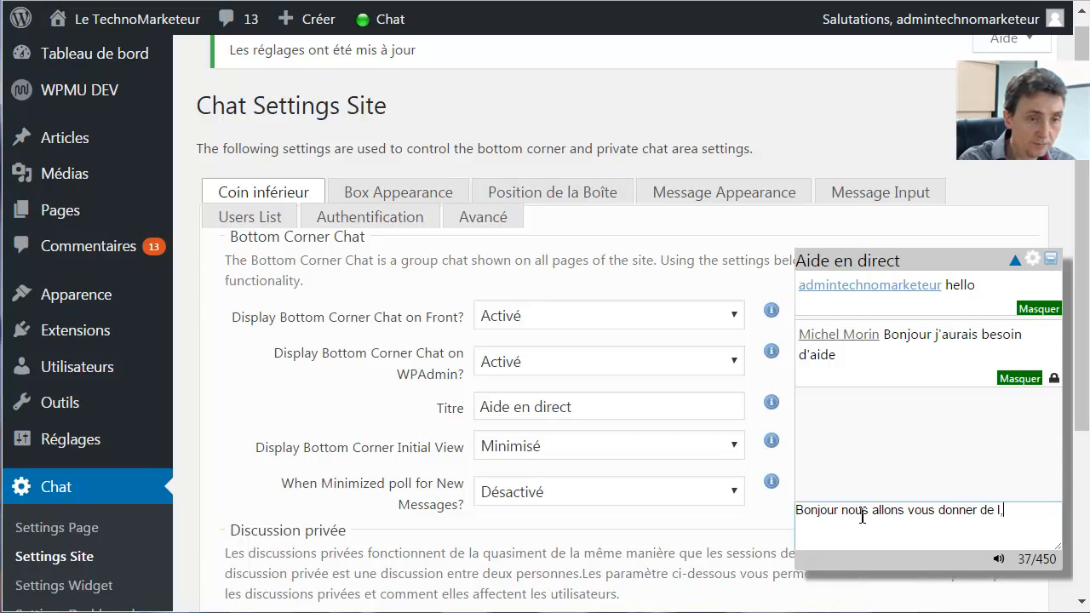
pyautogui.write('aide')
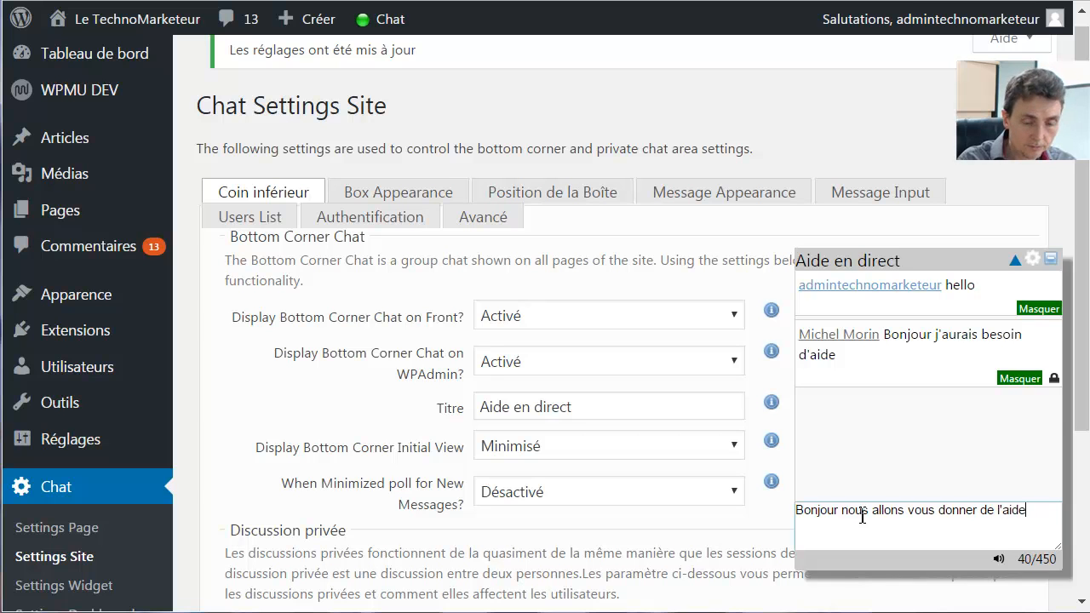
pyautogui.press('Return')
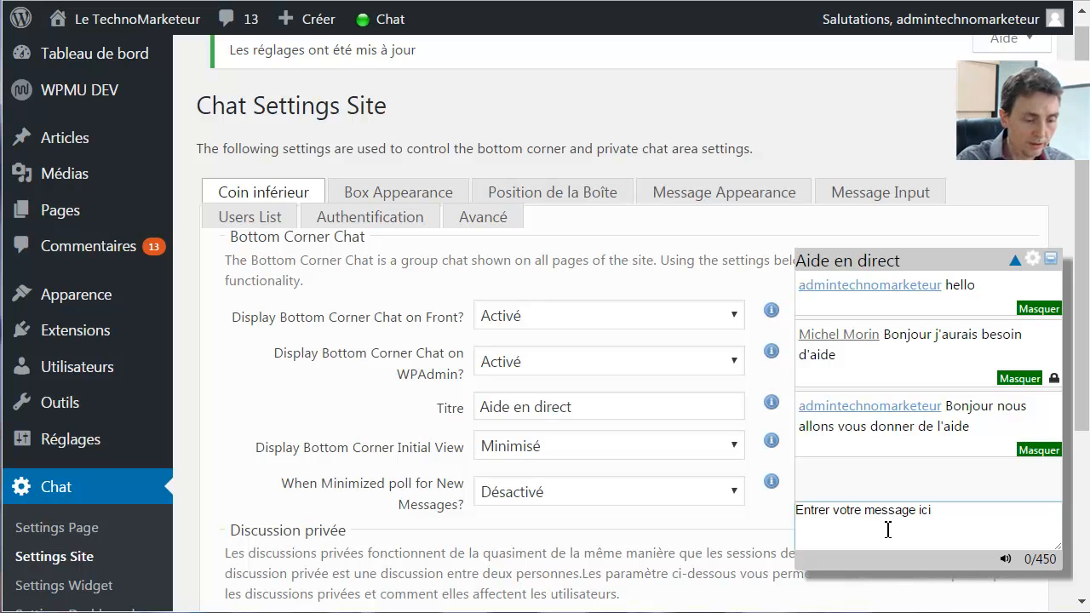
pyautogui.write('Je vous pr')
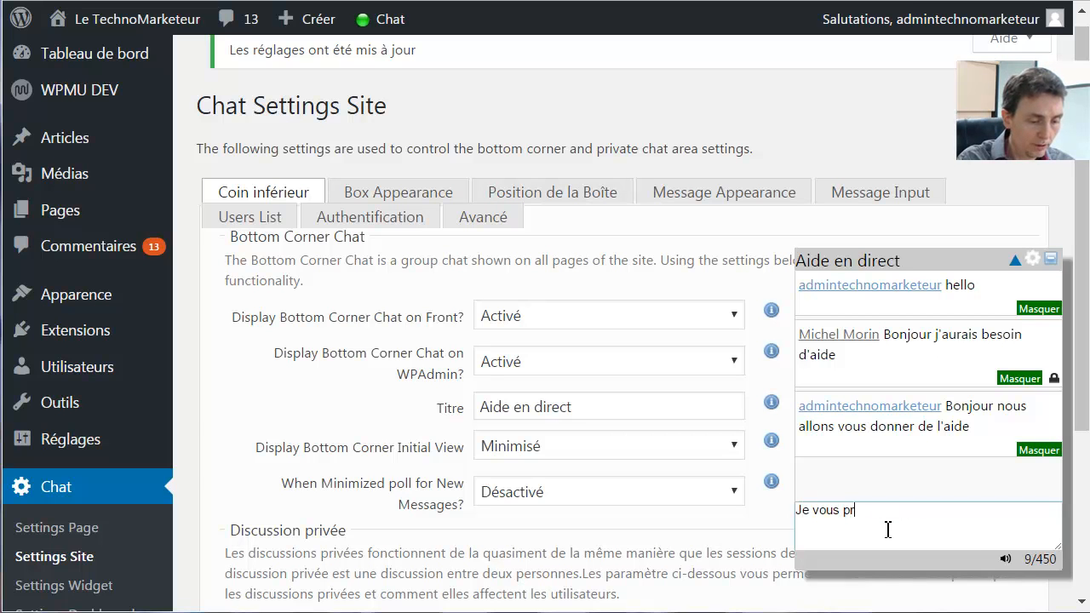
pyautogui.write('end en chat pr')
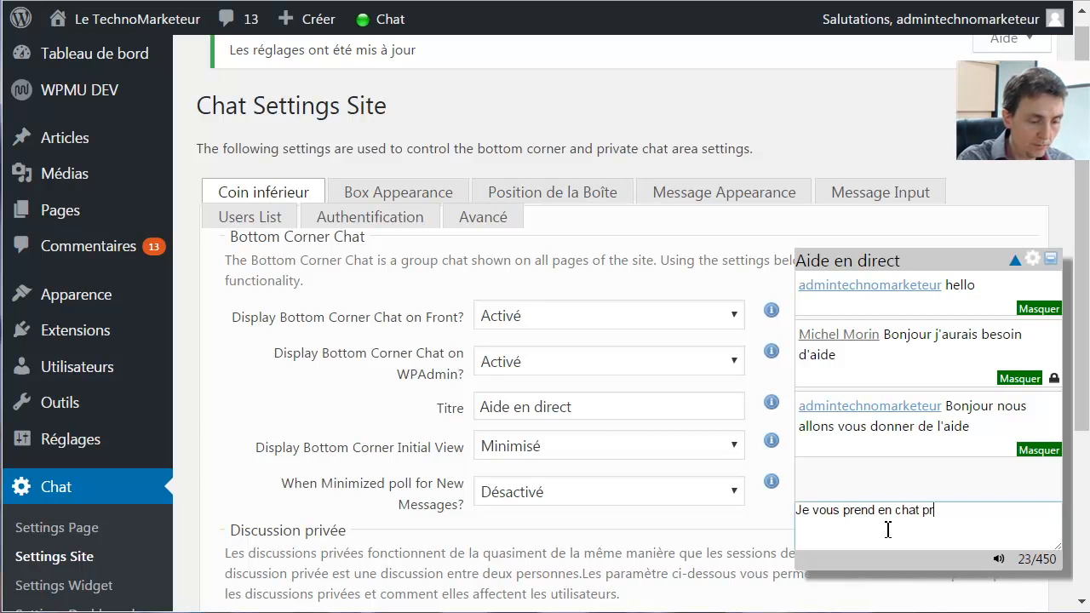
pyautogui.write('ivé')
pyautogui.press('Return')
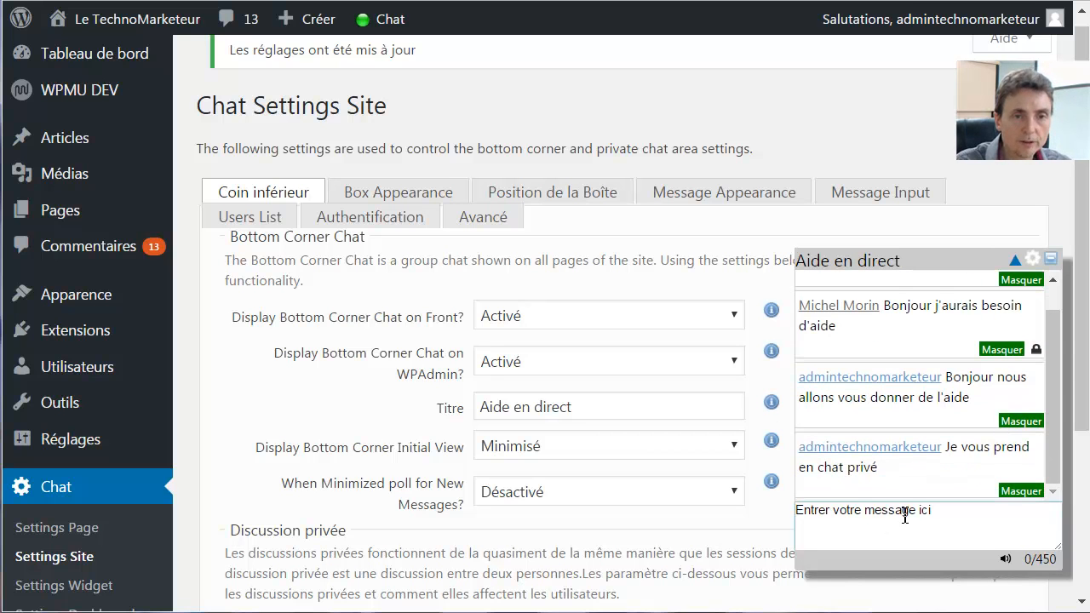
# Open a private chat with the visitor and send 'Bonjour quel est vottre problème'
pyautogui.click(1035, 353)
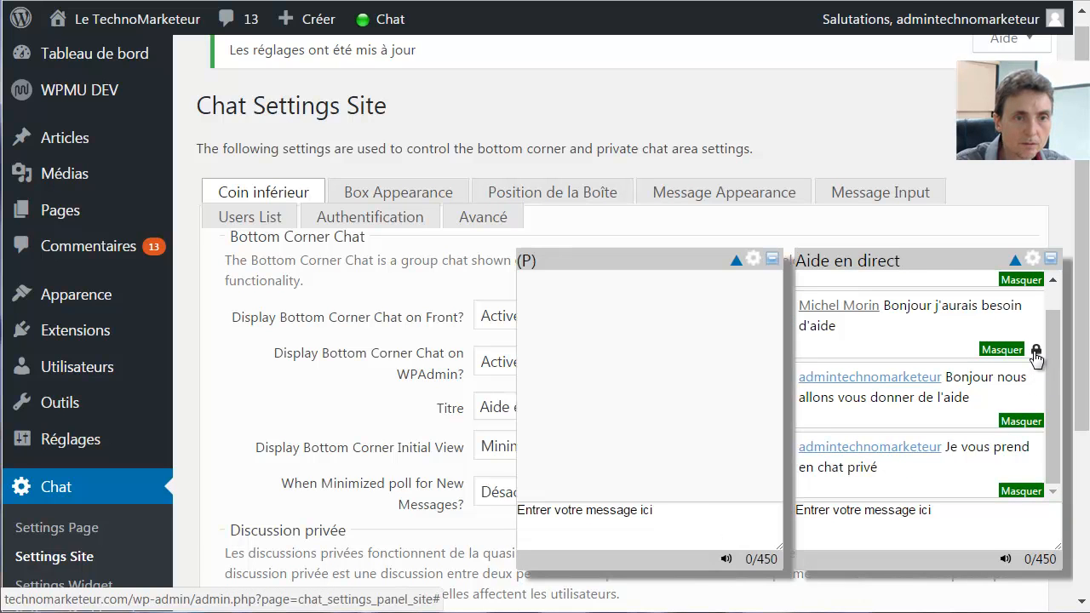
pyautogui.click(646, 519)
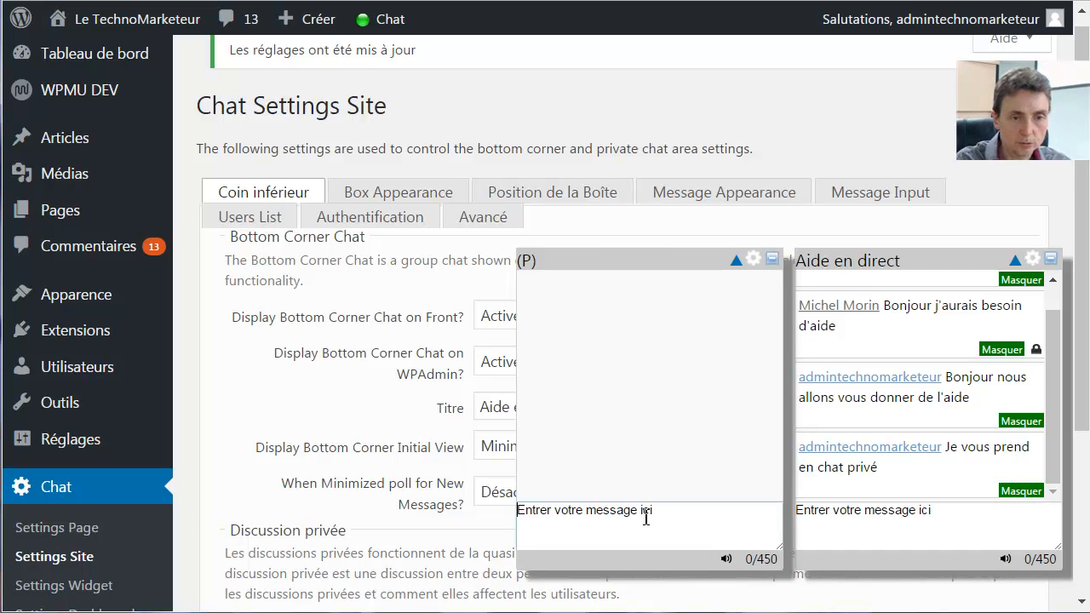
pyautogui.write('Bonjour quel est vo')
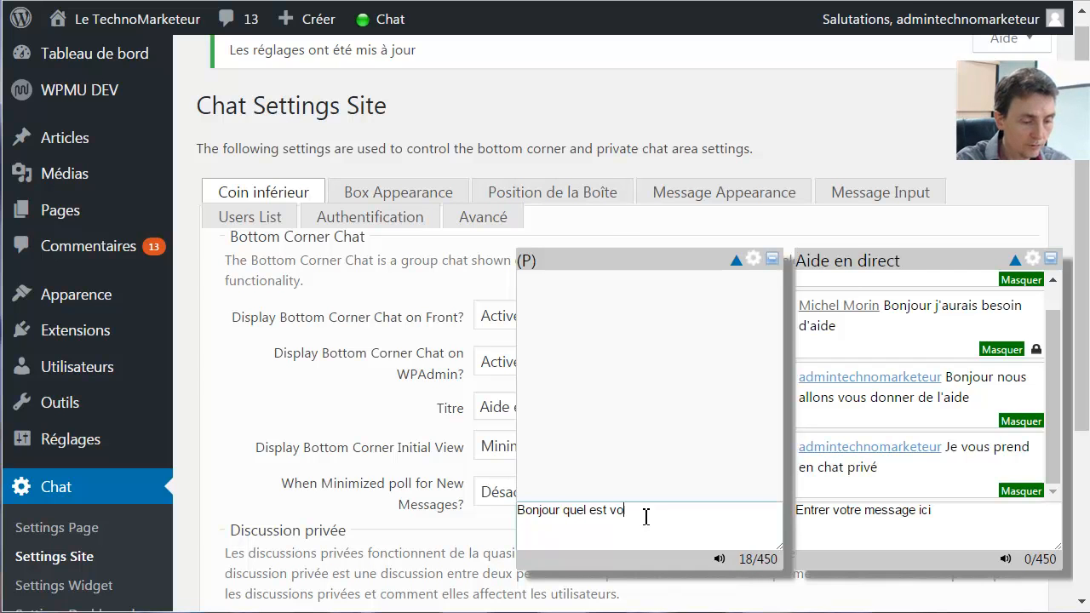
pyautogui.write('ttre problème')
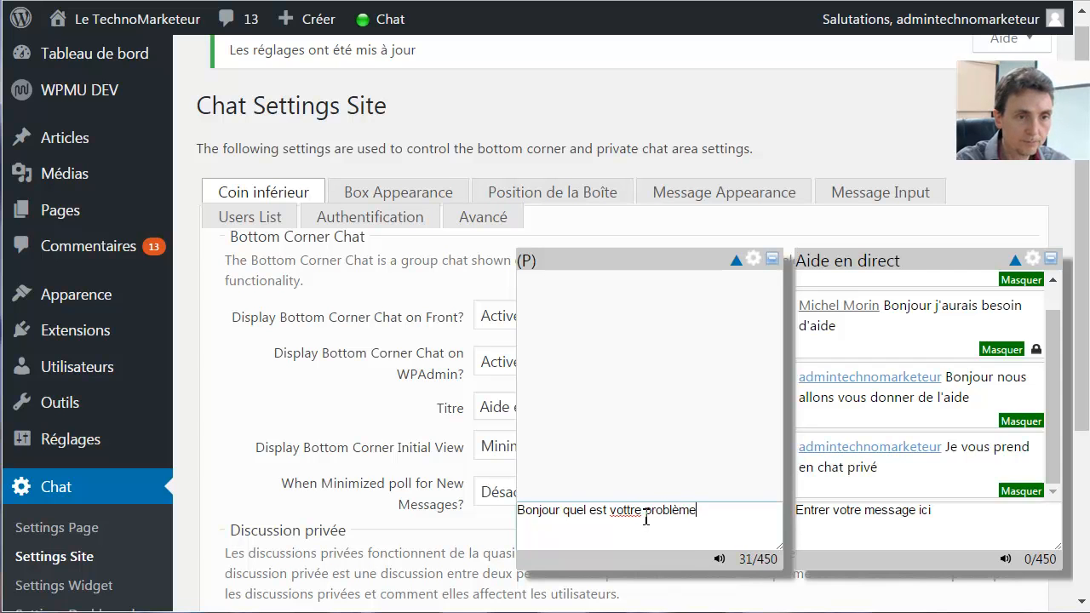
pyautogui.press('Return')
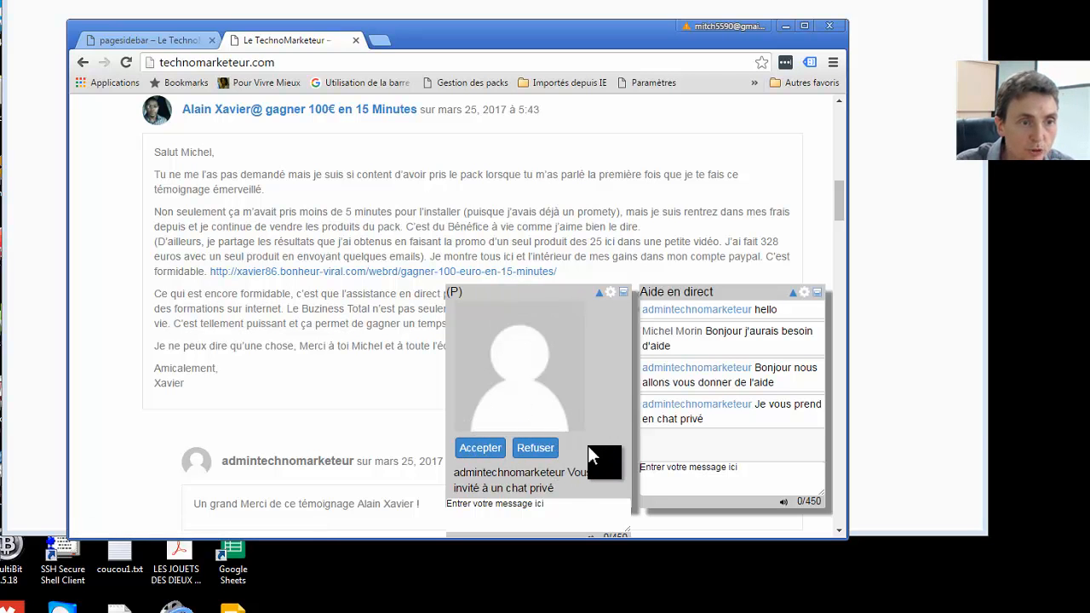
# As the visitor, accept the private chat and reply 'Alors mon problème est si ca'
pyautogui.click(479, 448)
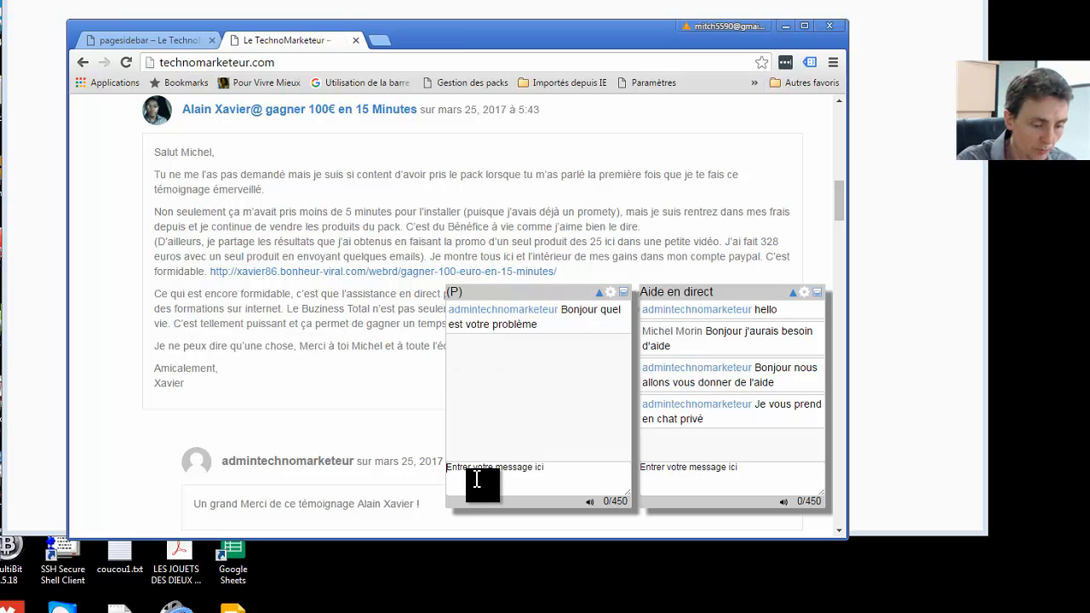
pyautogui.write('Alors mon problème est si ca')
pyautogui.press('Return')
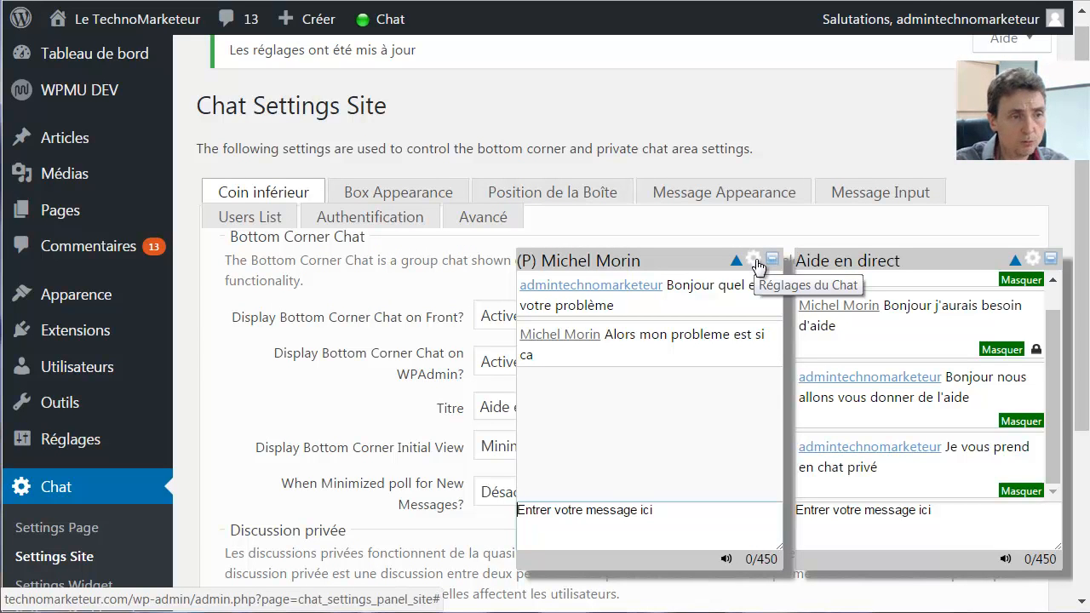
# Open the Chat Settings Page and minimize the private and Aide en direct chat windows
pyautogui.scroll(-2, 176, 343)
pyautogui.click(37, 395)
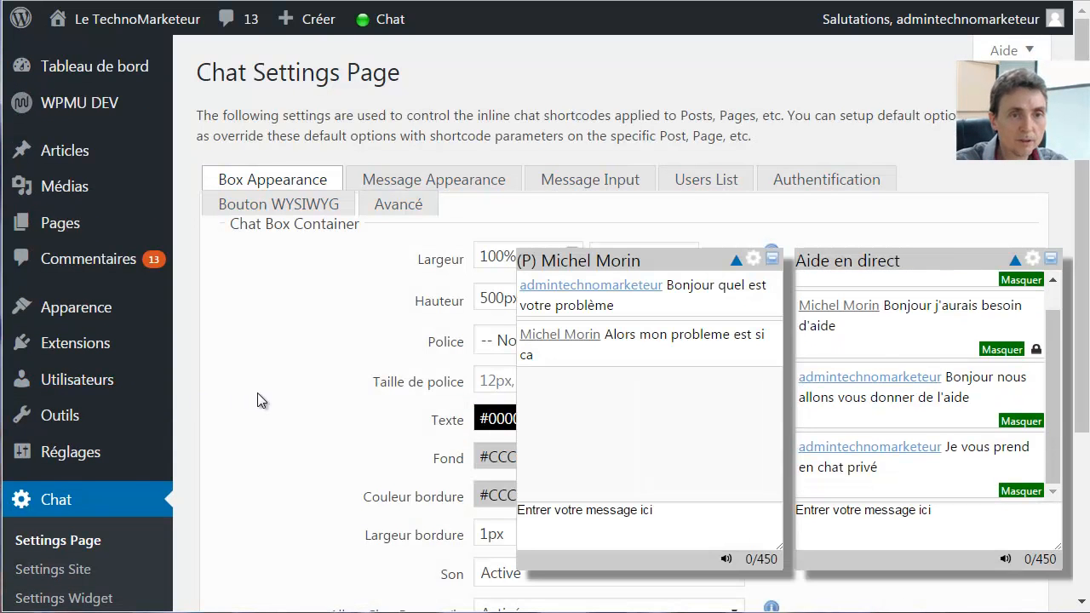
pyautogui.click(713, 261)
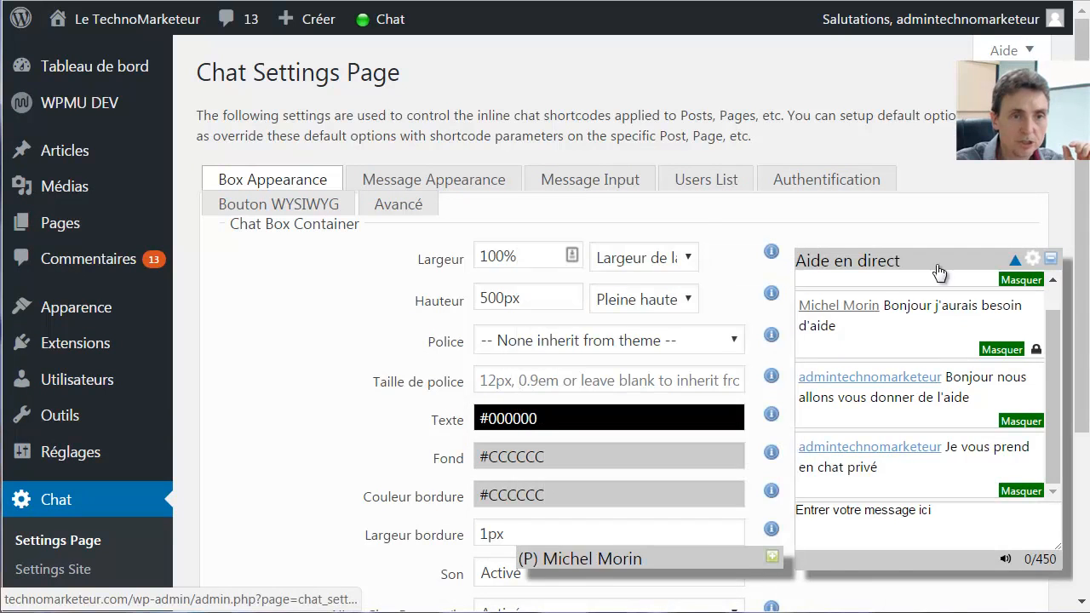
pyautogui.click(947, 262)
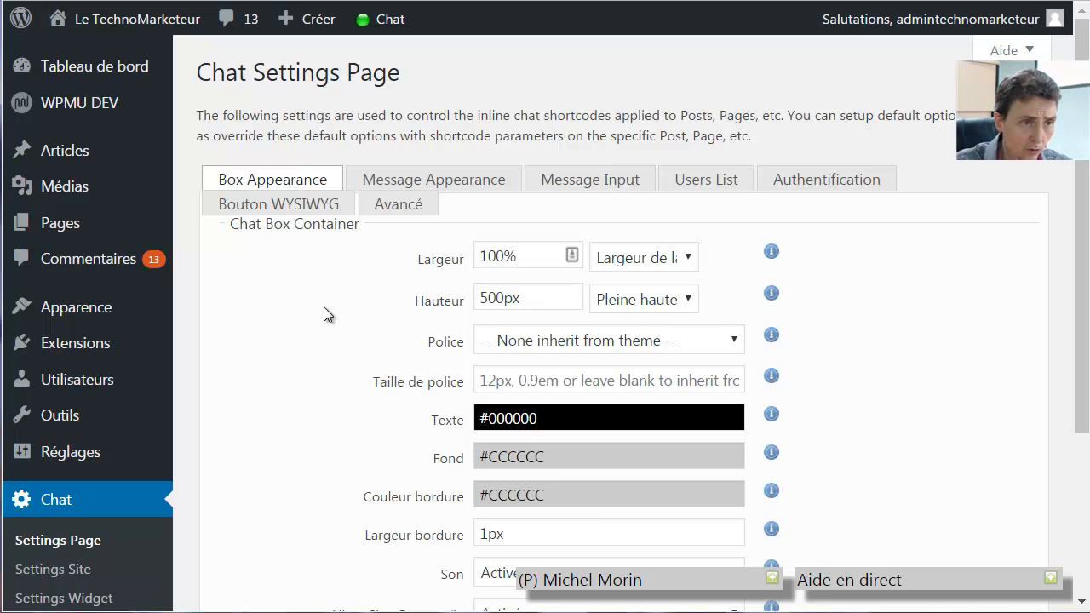
# Review the Message Appearance, Message Input, Users List and Authentification tabs
pyautogui.click(439, 189)
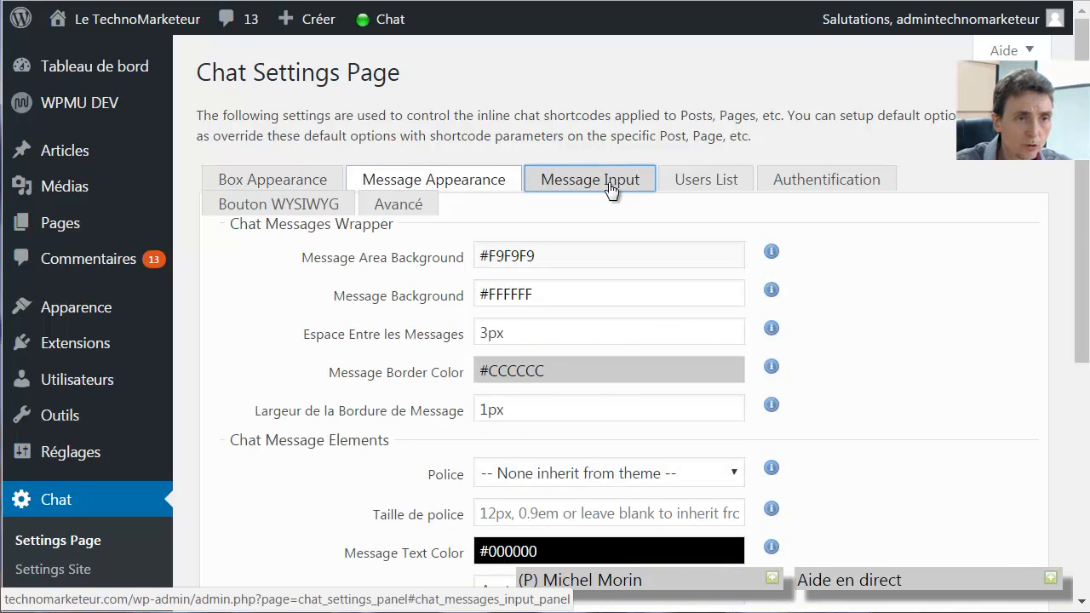
pyautogui.click(610, 186)
pyautogui.click(710, 186)
pyautogui.click(817, 187)
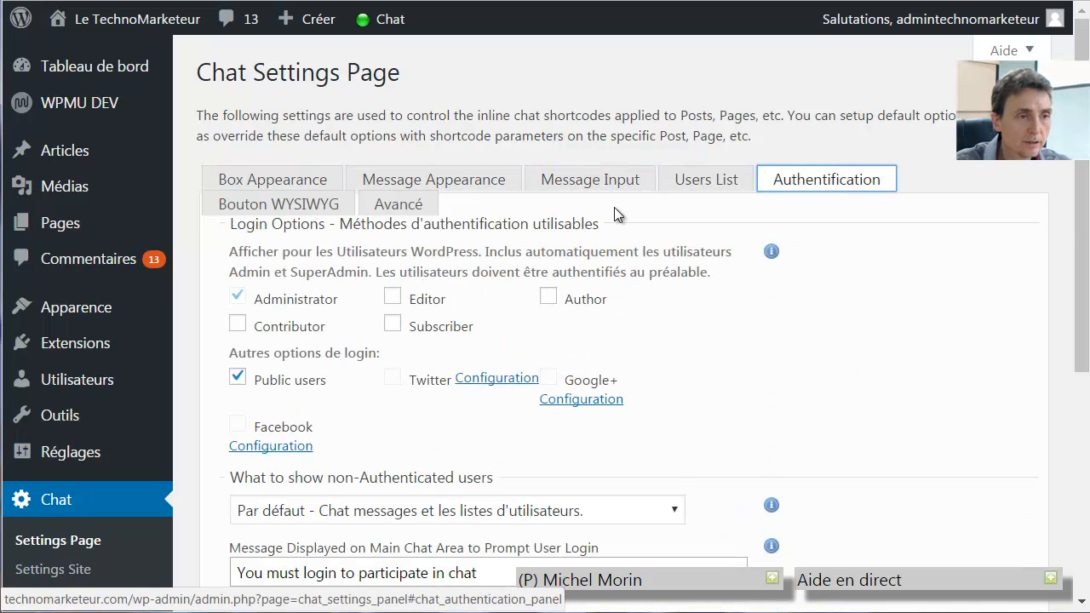
pyautogui.scroll(-2, 473, 319)
pyautogui.scroll(2, 472, 322)
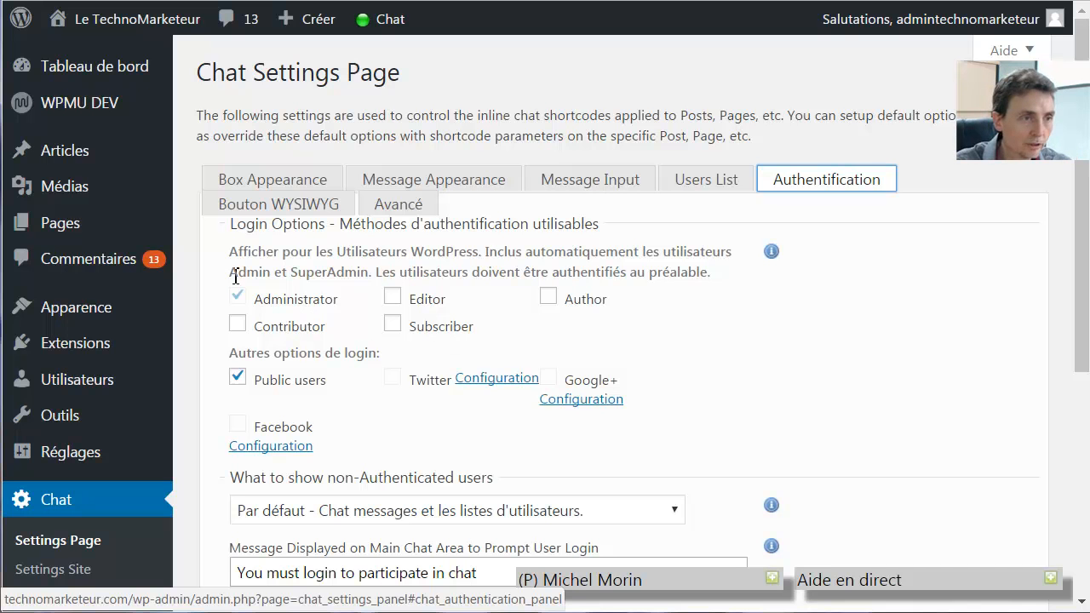
# Start a new page from the Pages list and place the cursor in its empty body
pyautogui.moveTo(60, 223)
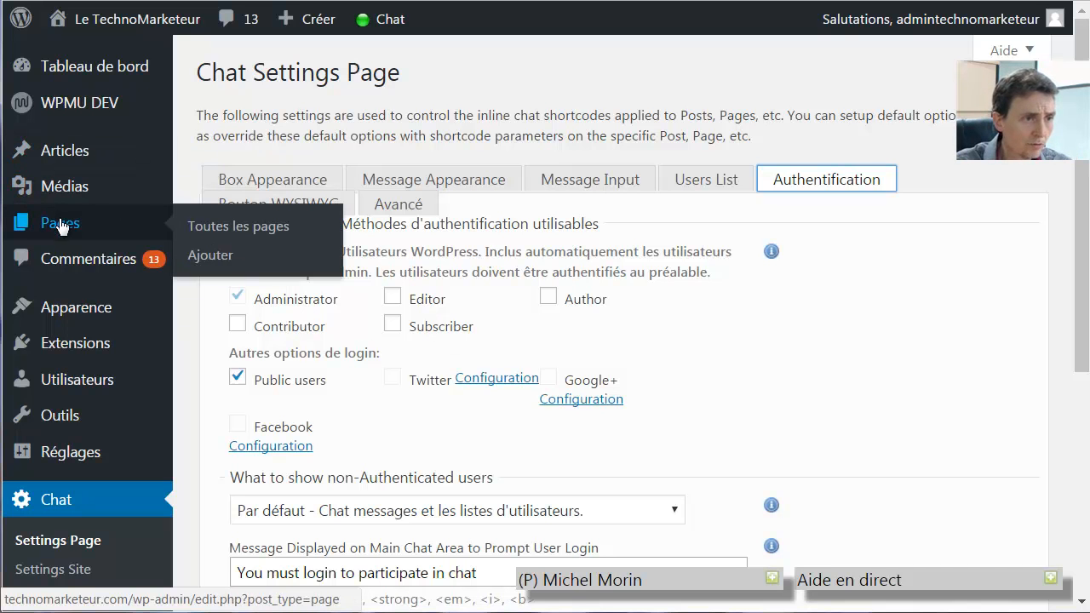
pyautogui.click(235, 228)
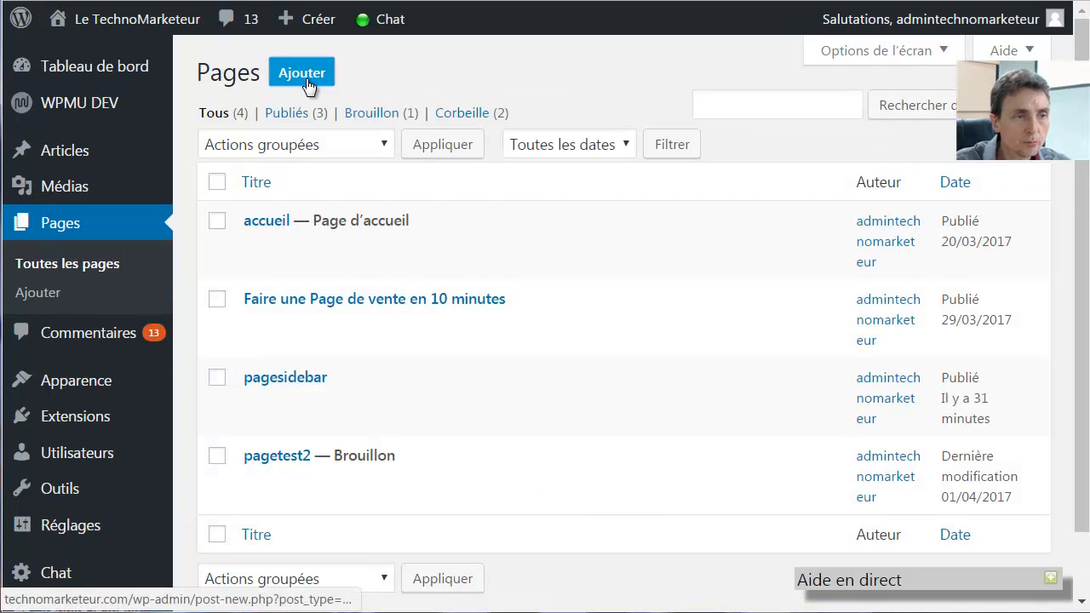
pyautogui.click(304, 85)
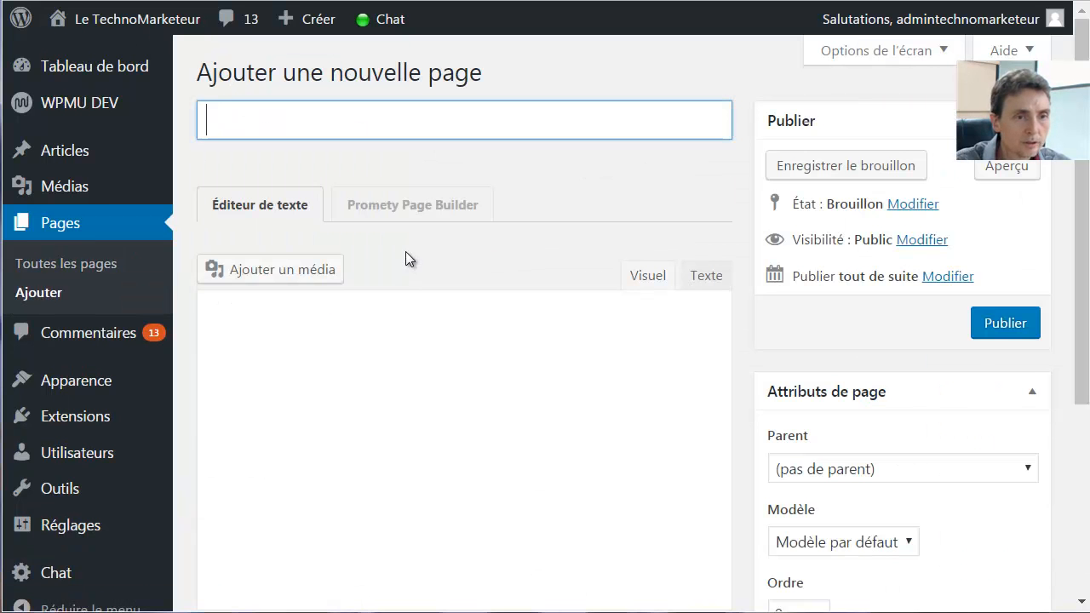
pyautogui.scroll(-1, 382, 378)
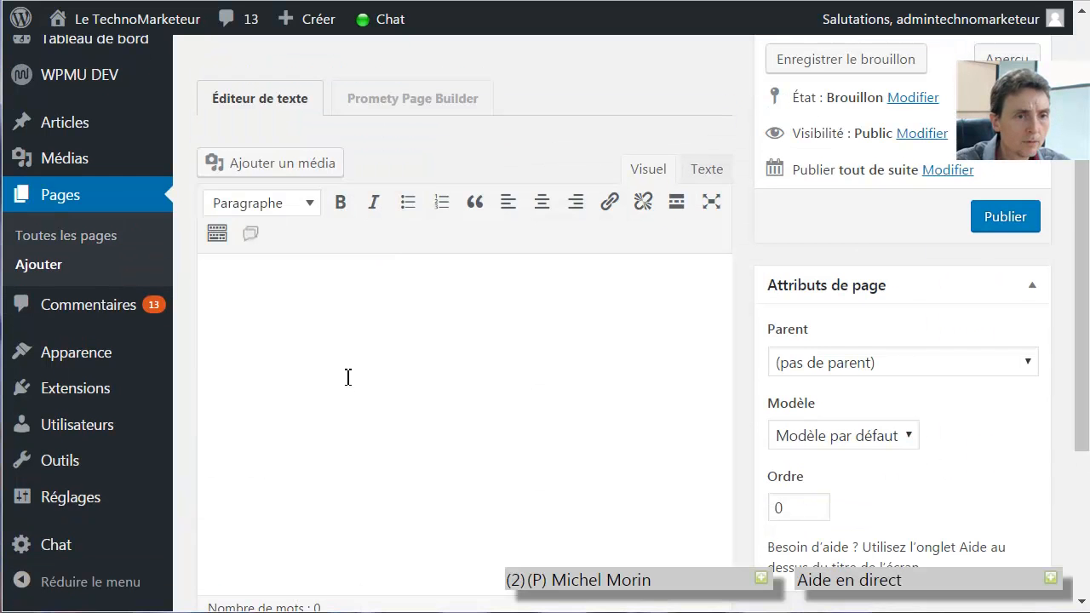
pyautogui.click(281, 294)
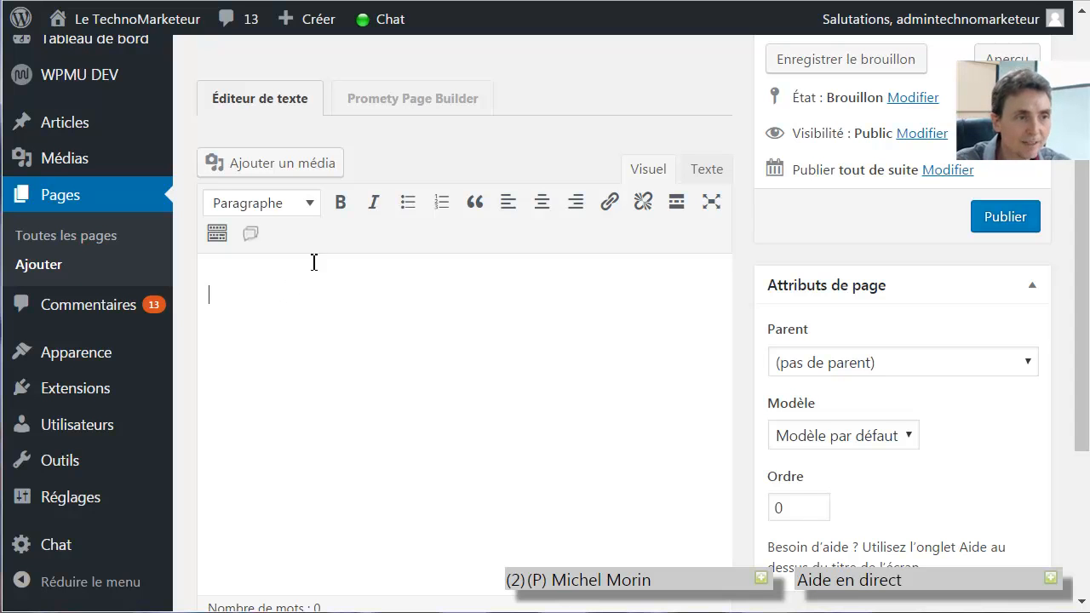
# Insert an inline chat shortcode with box width 70% into the exchat page
pyautogui.click(251, 240)
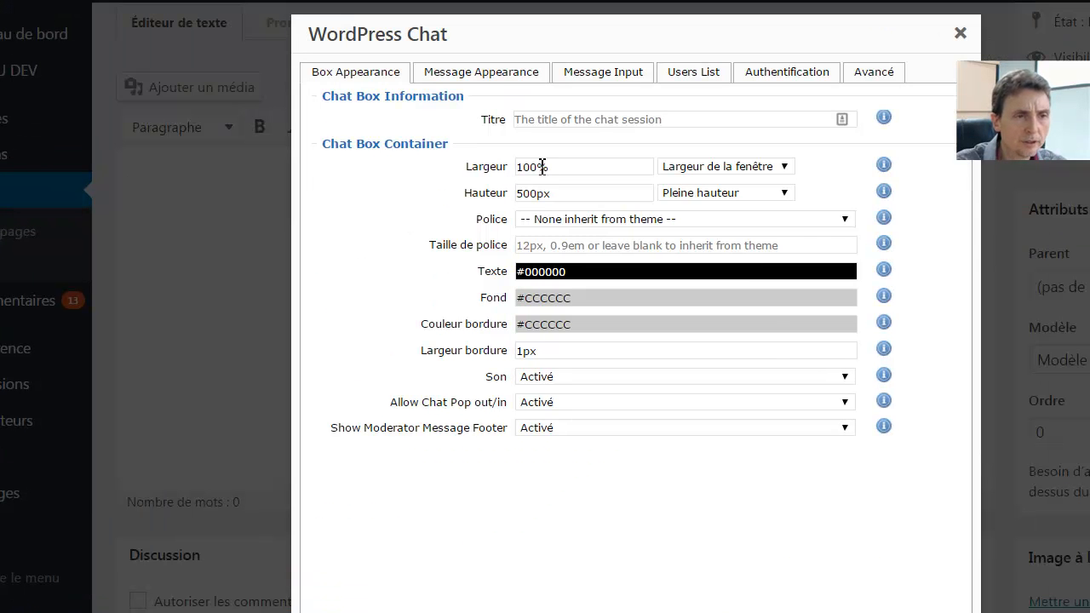
pyautogui.click(539, 168)
pyautogui.moveTo(539, 168); pyautogui.dragTo(516, 167)
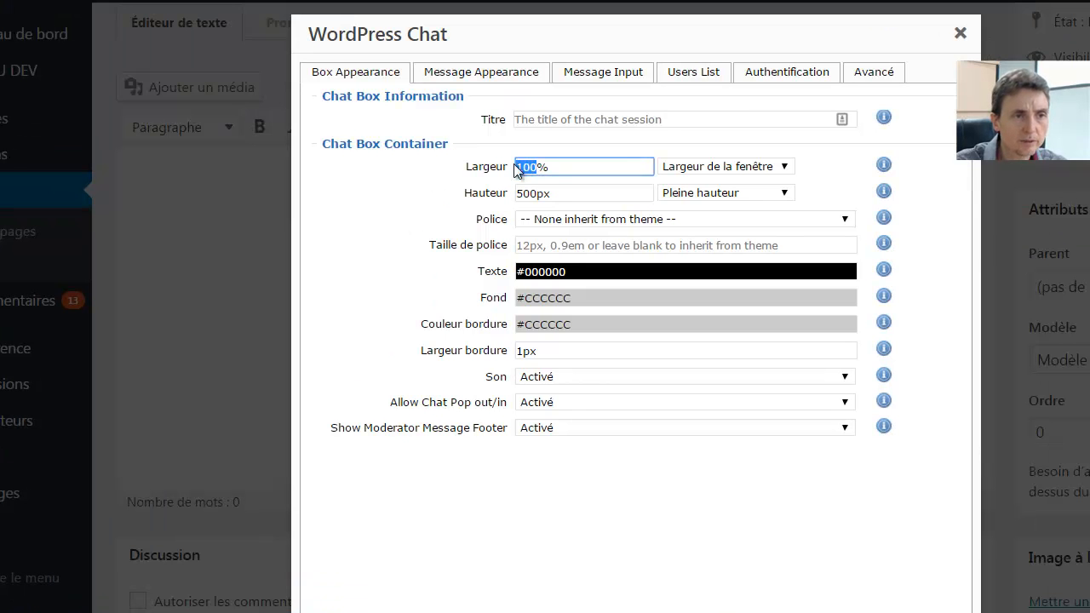
pyautogui.write('70')
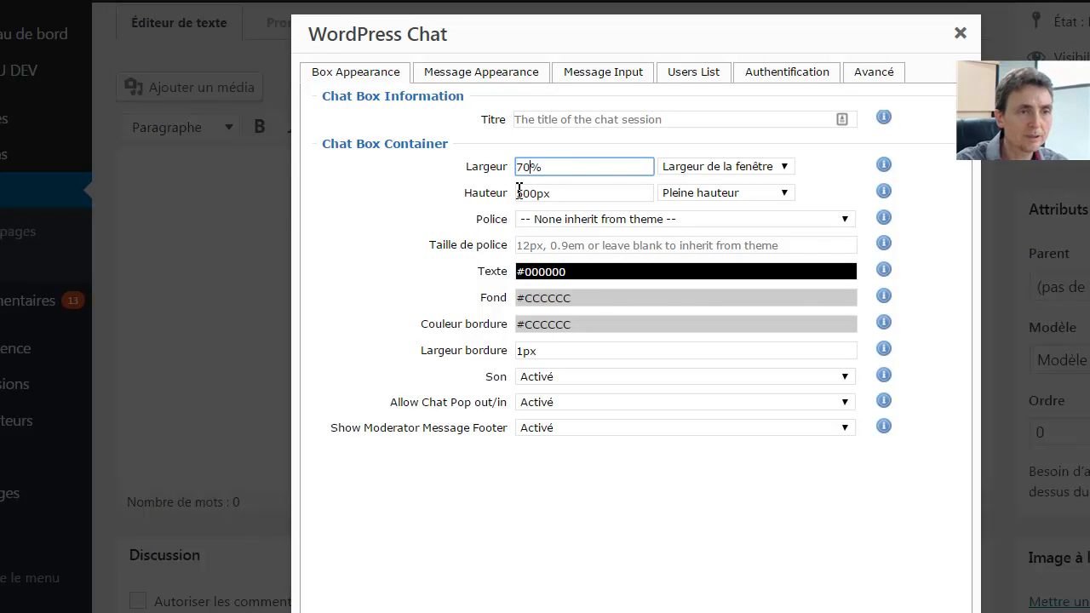
pyautogui.press('Return')
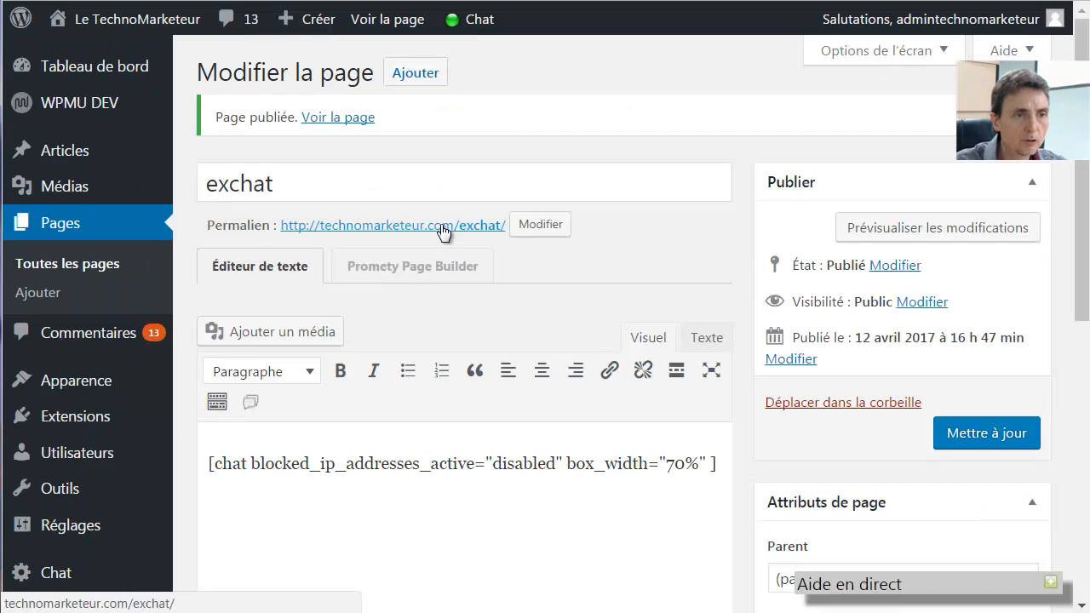
pyautogui.rightClick(438, 228)
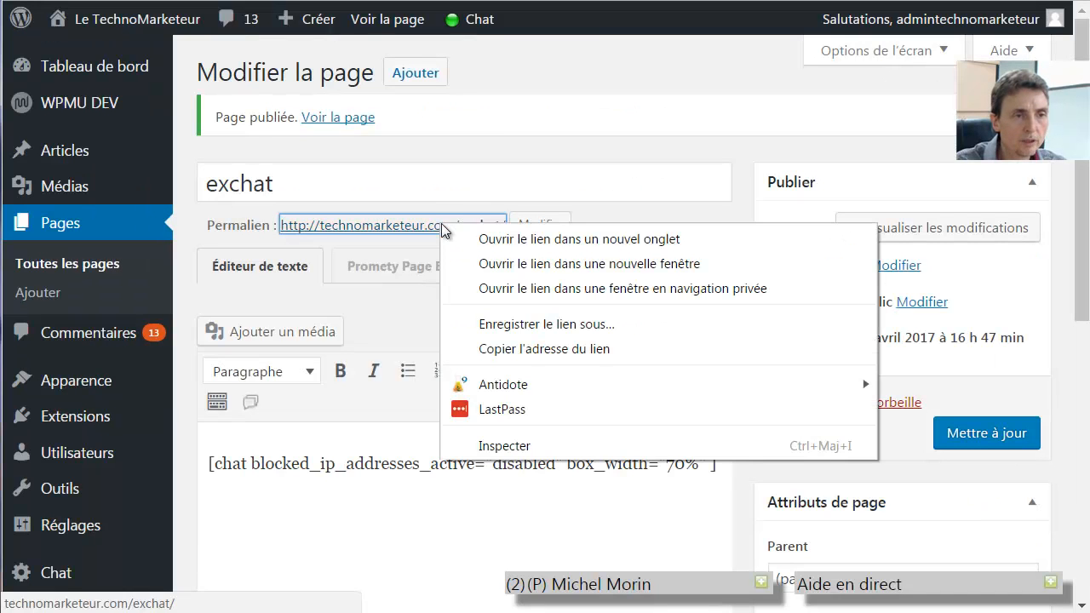
# View the published exchat page, pop its chat out into its own window, then close it
pyautogui.click(473, 237)
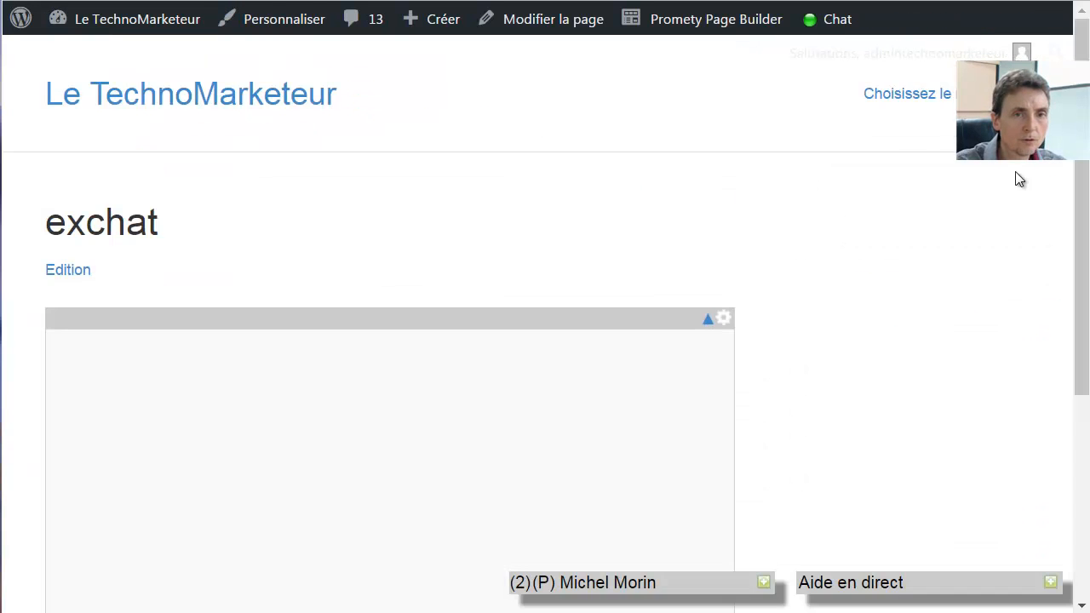
pyautogui.moveTo(1081, 176)
pyautogui.mouseDown()
pyautogui.moveTo(1085, 346)
pyautogui.moveTo(1083, 194)
pyautogui.mouseUp()
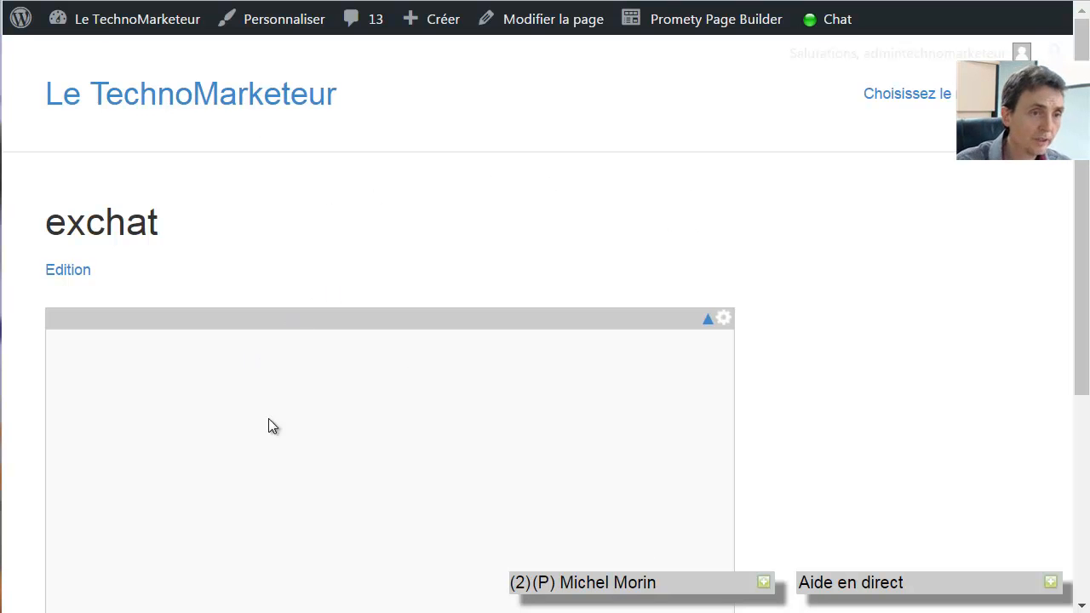
pyautogui.moveTo(1080, 282); pyautogui.dragTo(1088, 315)
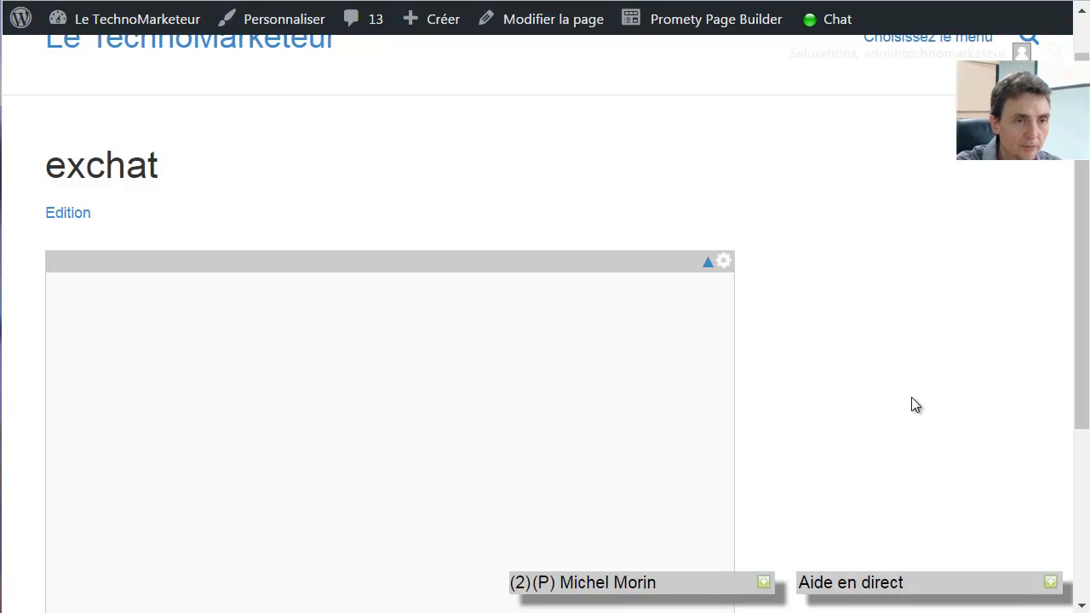
pyautogui.moveTo(1080, 359); pyautogui.dragTo(1087, 467)
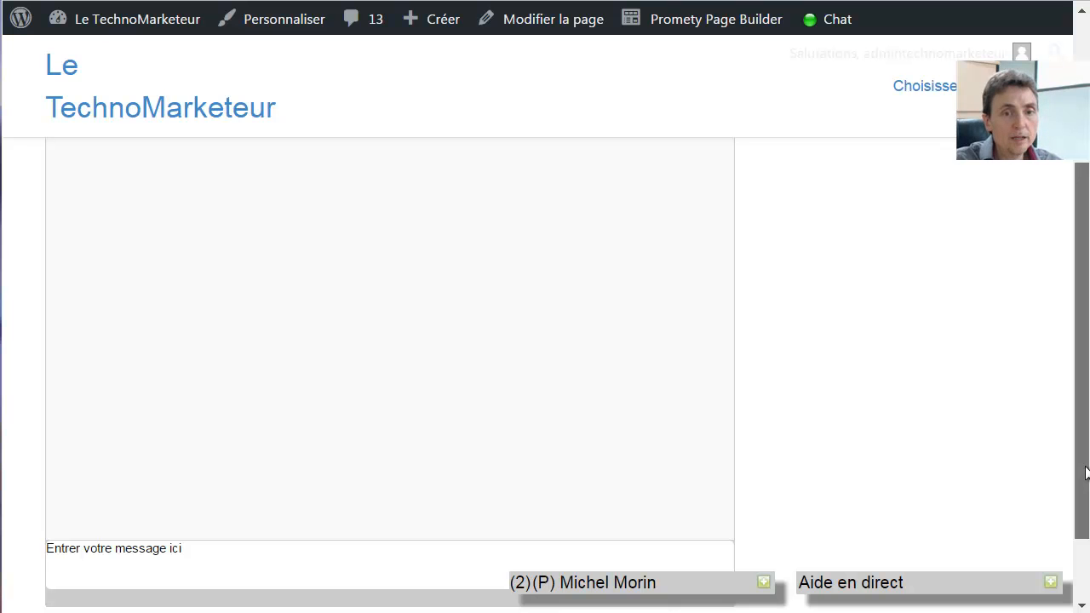
pyautogui.moveTo(1085, 473); pyautogui.dragTo(1086, 390)
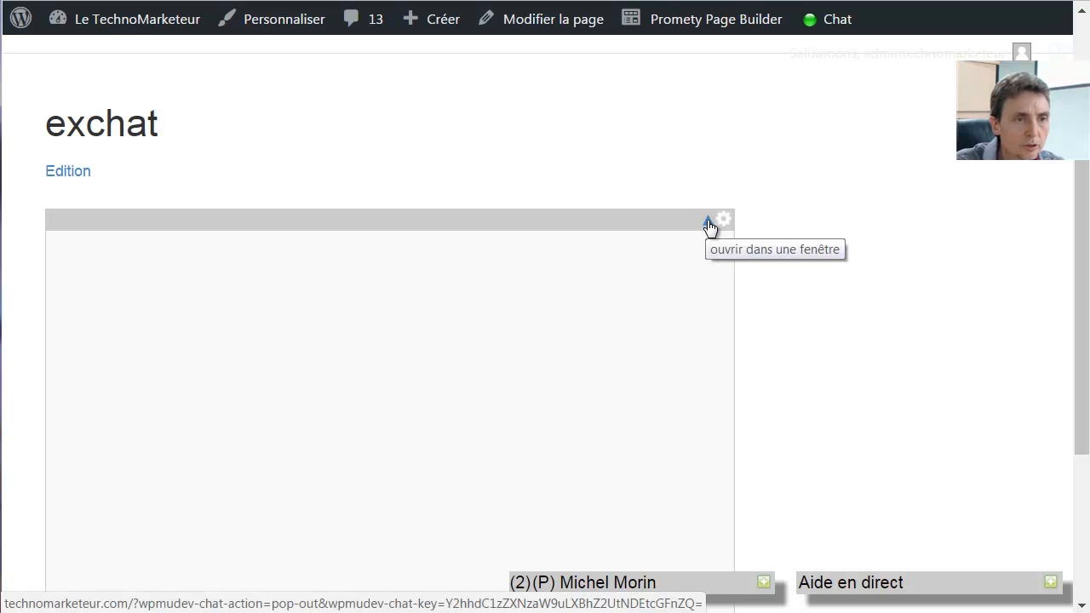
pyautogui.click(708, 226)
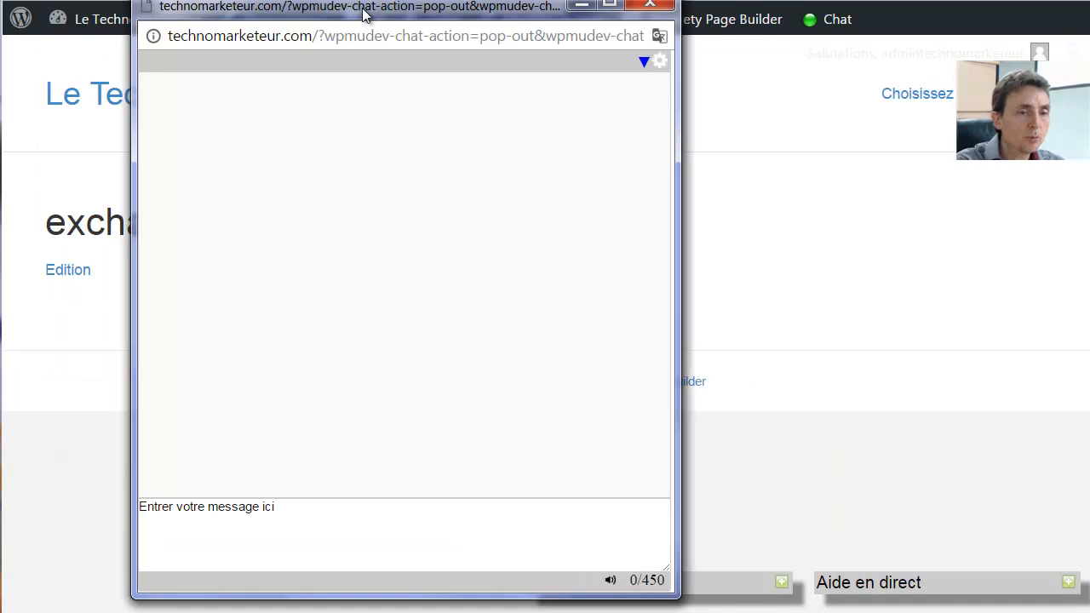
pyautogui.click(317, 520)
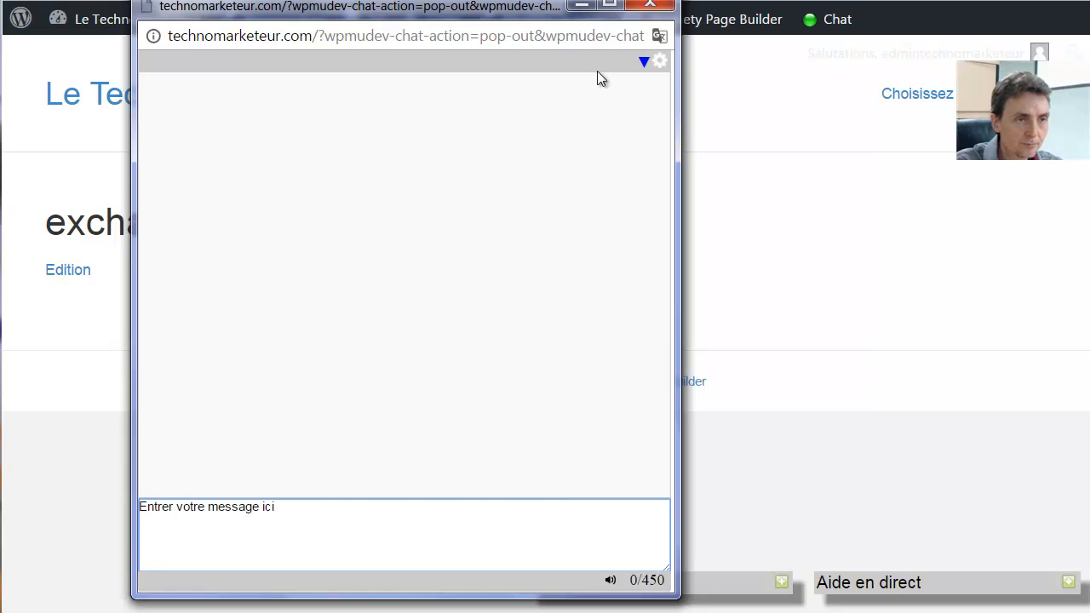
pyautogui.moveTo(474, 9); pyautogui.dragTo(270, 12)
pyautogui.click(462, 58)
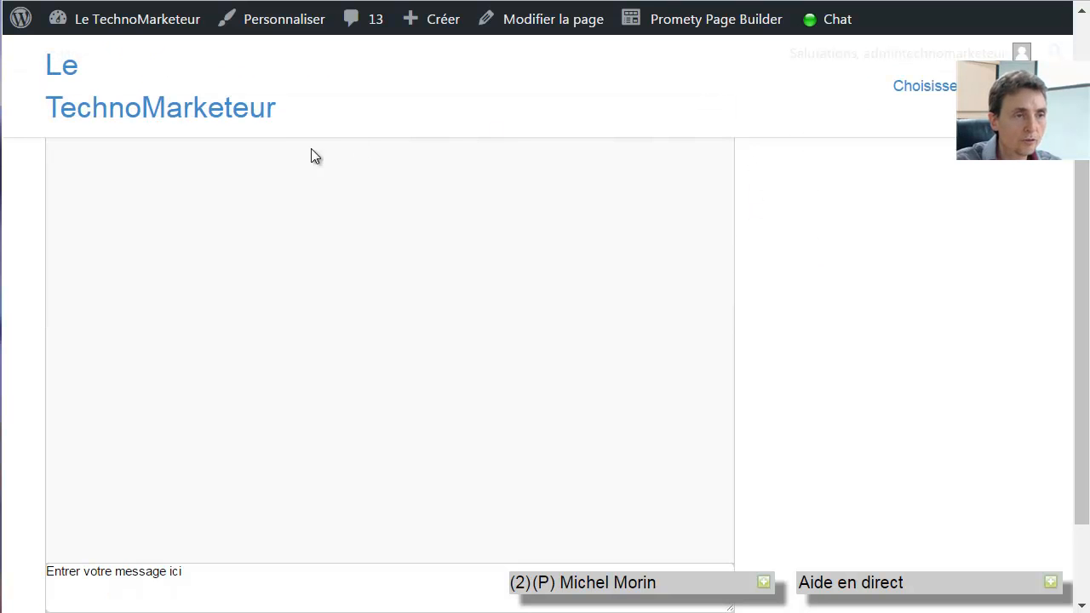
# Return to the Tableau de bord from the admin bar site menu
pyautogui.scroll(-2, 503, 395)
pyautogui.scroll(5, 997, 283)
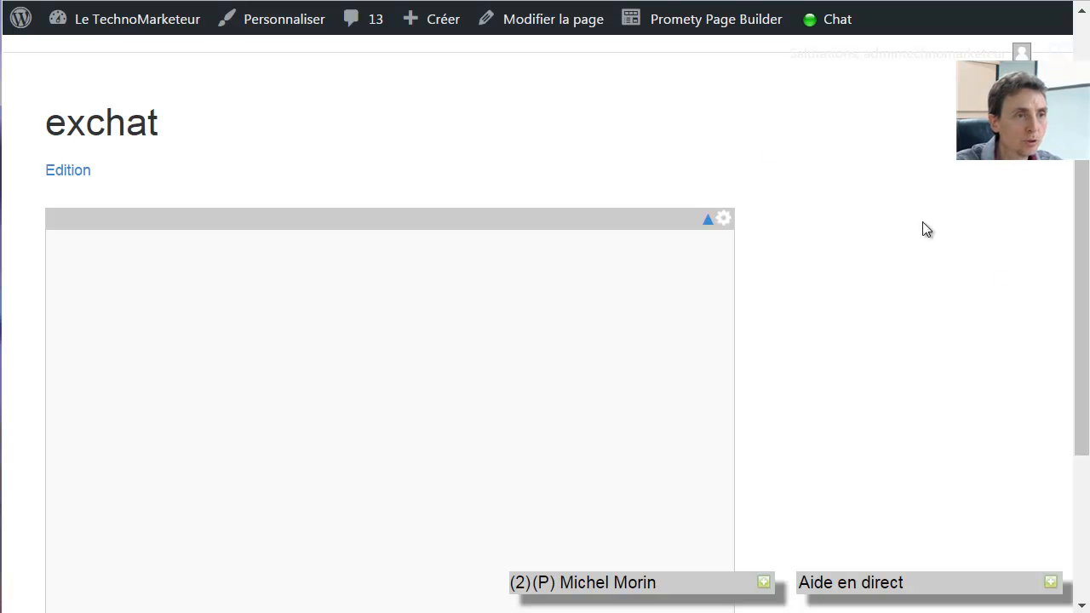
pyautogui.moveTo(166, 28)
pyautogui.click(103, 59)
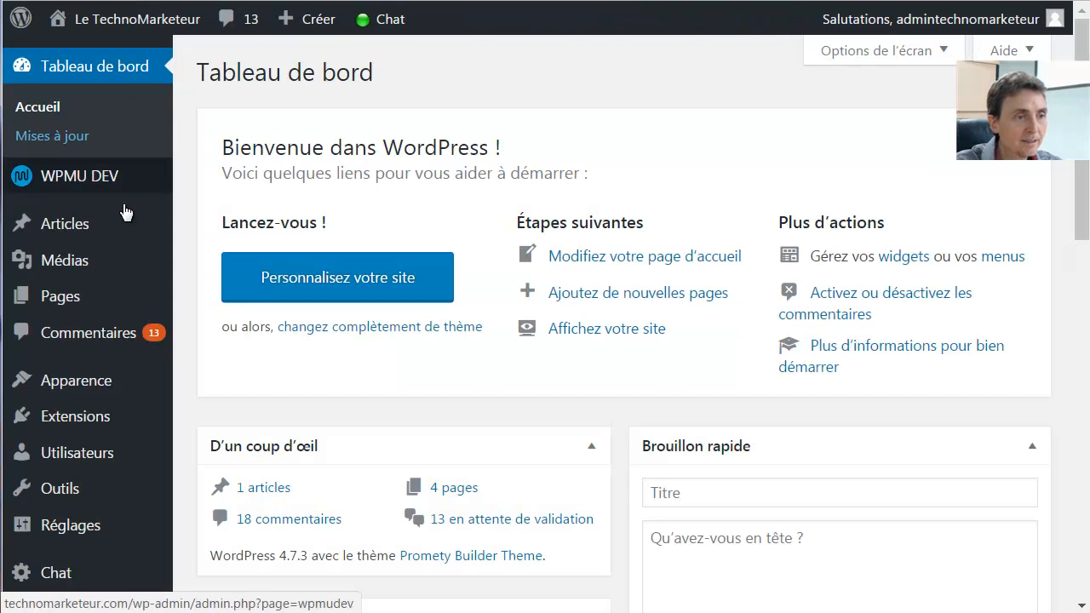
# Go to Chat > Settings Widget in the admin sidebar
pyautogui.scroll(-6, 1080, 281)
pyautogui.scroll(-2, 1080, 281)
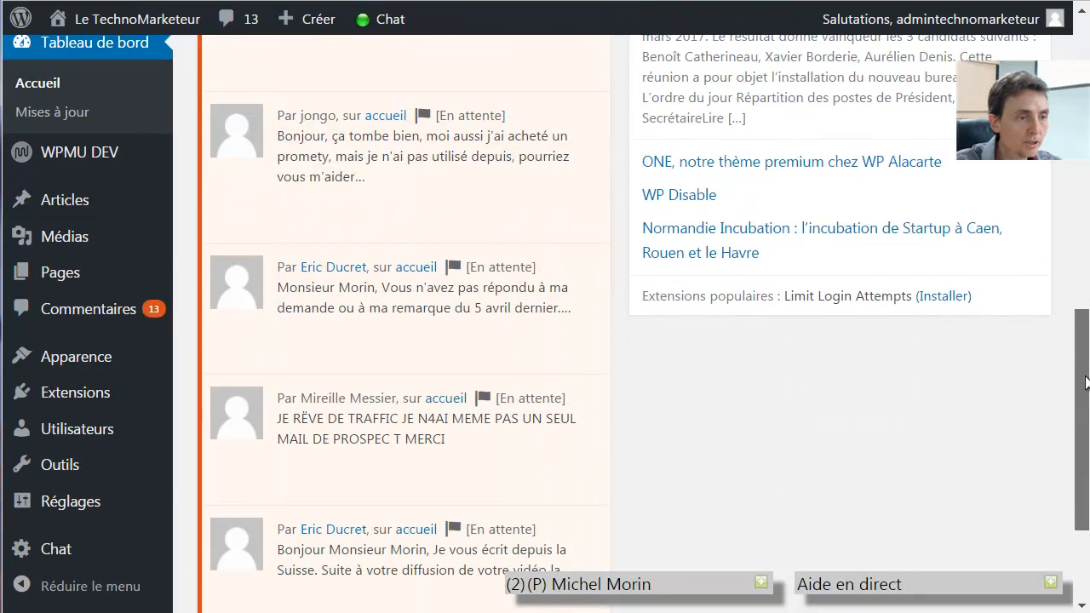
pyautogui.click(56, 552)
pyautogui.scroll(-3, 75, 449)
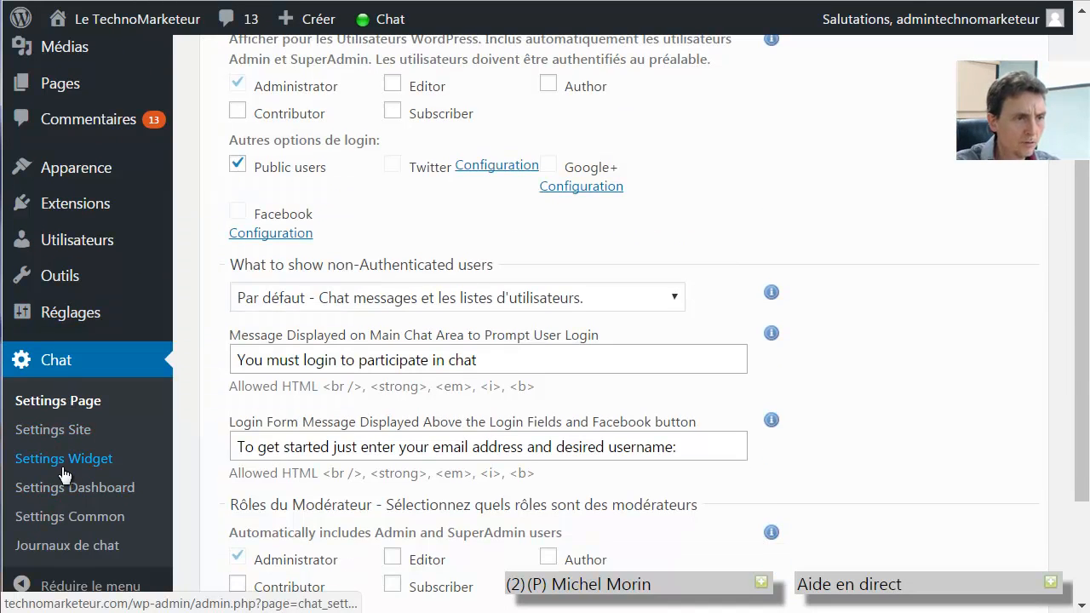
pyautogui.click(67, 459)
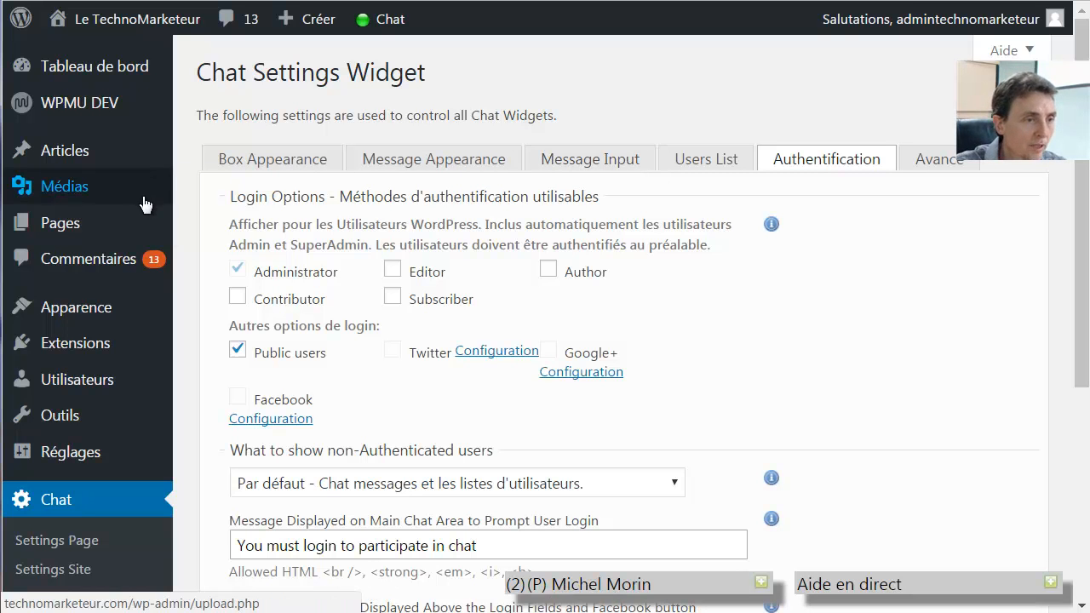
pyautogui.moveTo(144, 204)
pyautogui.moveTo(139, 236)
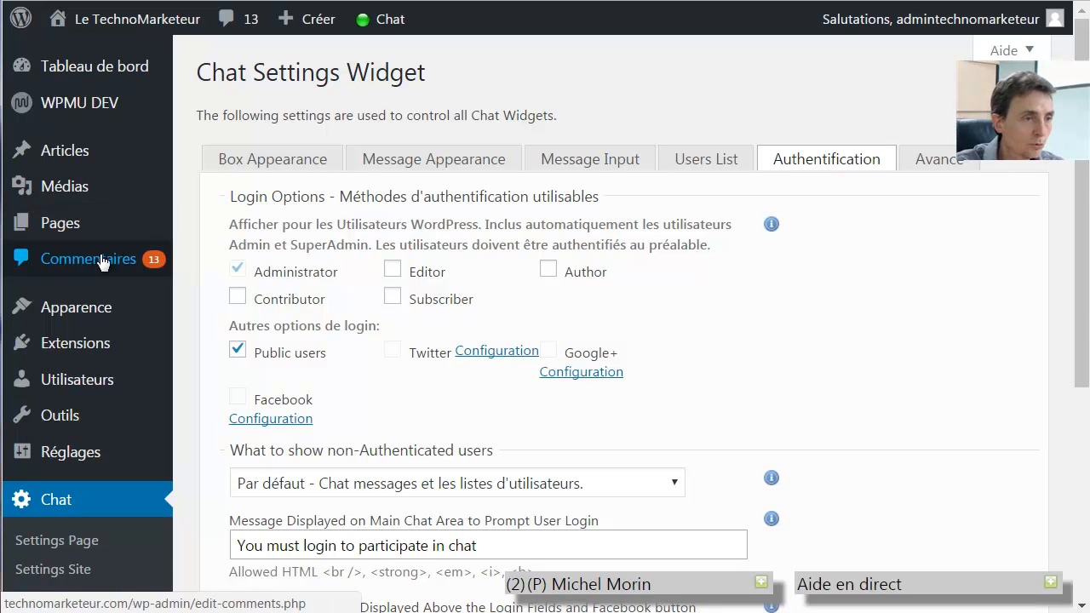
pyautogui.moveTo(132, 312)
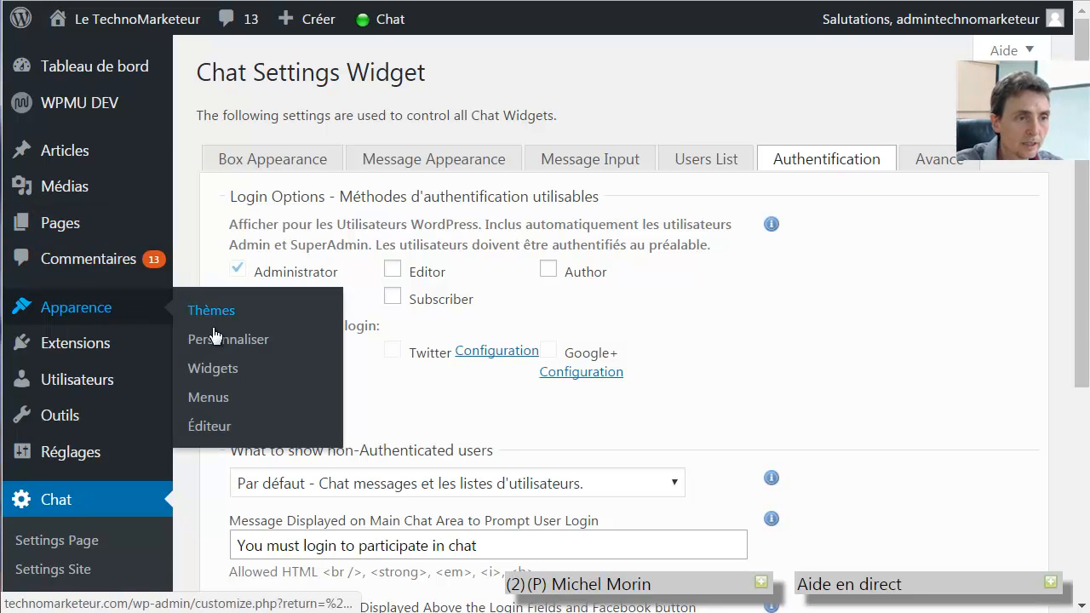
# Add the WordPress chat widget to the primary sidebar with the title 'aide en ligne'
pyautogui.click(214, 368)
pyautogui.moveTo(1083, 206); pyautogui.dragTo(1078, 455)
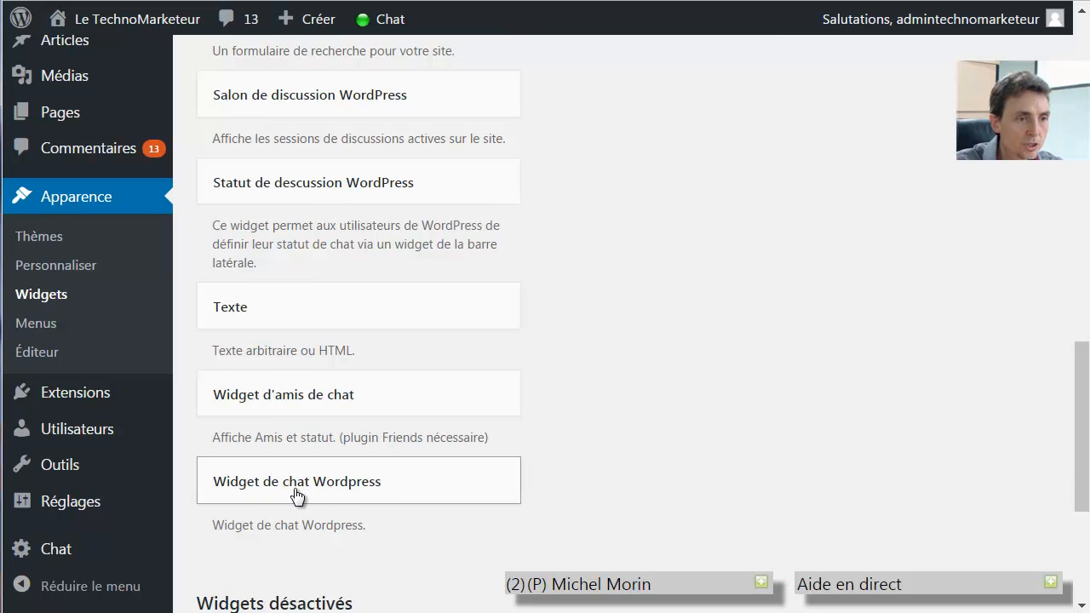
pyautogui.scroll(-1, 1075, 470)
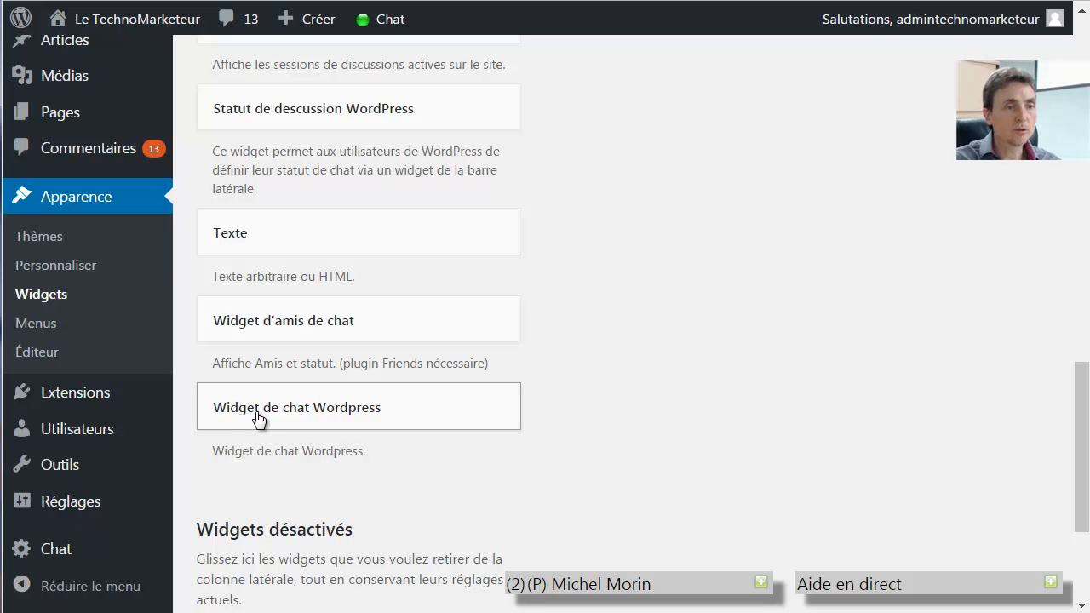
pyautogui.moveTo(259, 419); pyautogui.dragTo(649, 177)
pyautogui.click(630, 250)
pyautogui.write('aide ')
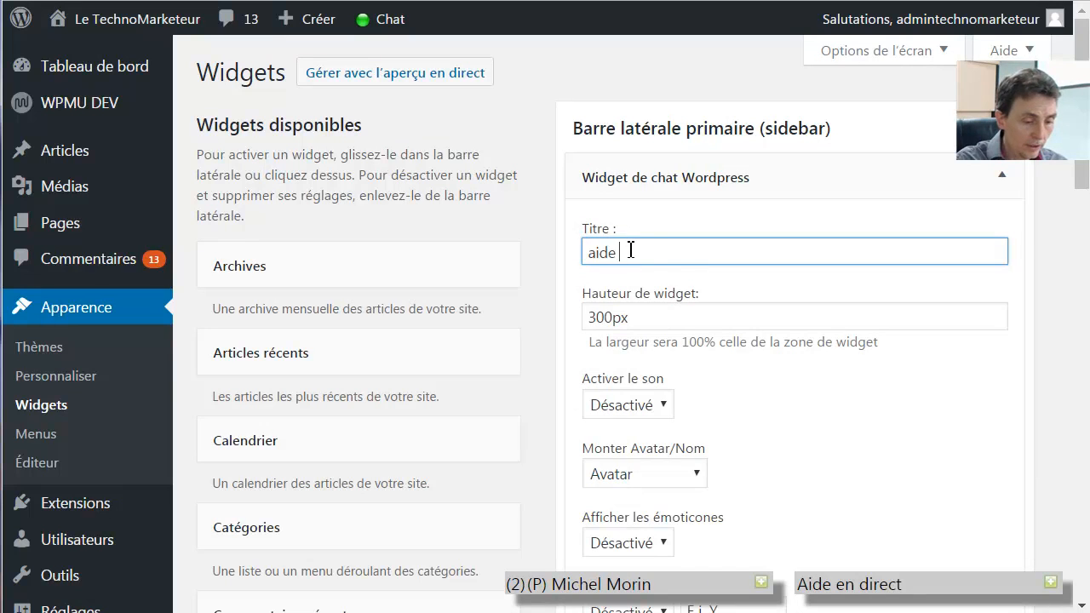
pyautogui.write('en ligne')
# Enable sound, names instead of avatars, message date and time, and save the widget
pyautogui.scroll(-1, 662, 298)
pyautogui.click(662, 298)
pyautogui.click(620, 319)
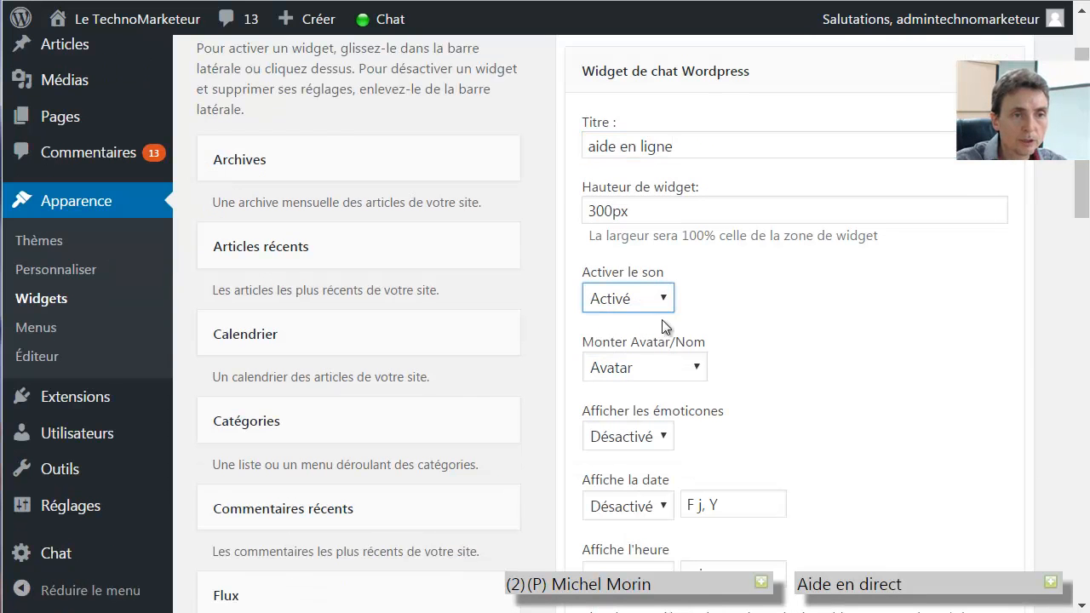
pyautogui.click(696, 367)
pyautogui.click(615, 414)
pyautogui.scroll(-4, 842, 337)
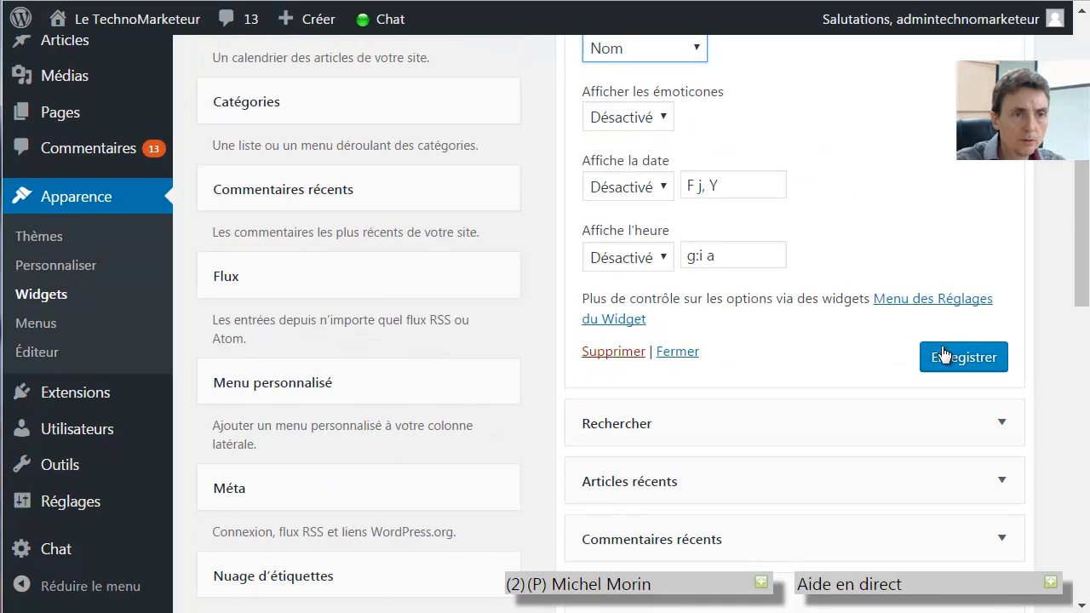
pyautogui.click(669, 186)
pyautogui.click(649, 213)
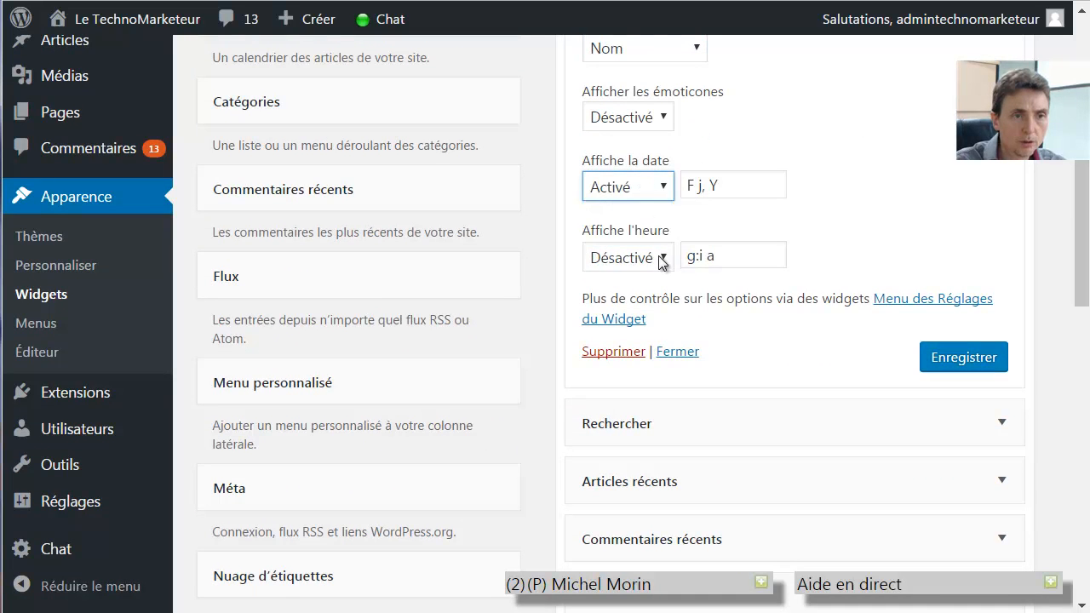
pyautogui.click(647, 257)
pyautogui.click(622, 284)
pyautogui.click(953, 359)
pyautogui.moveTo(1081, 227); pyautogui.dragTo(1083, 151)
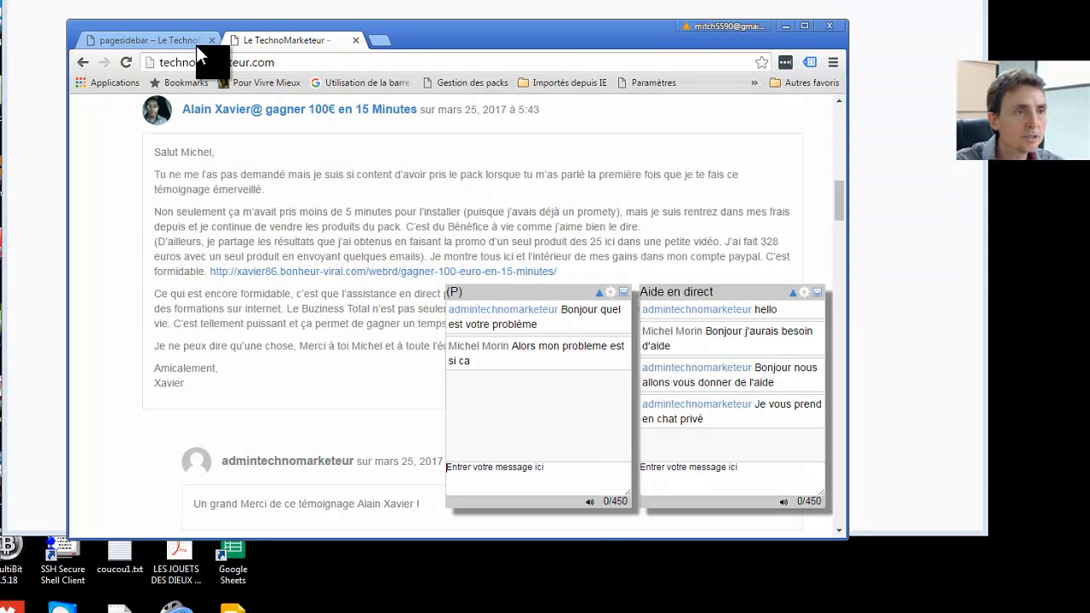
pyautogui.click(144, 40)
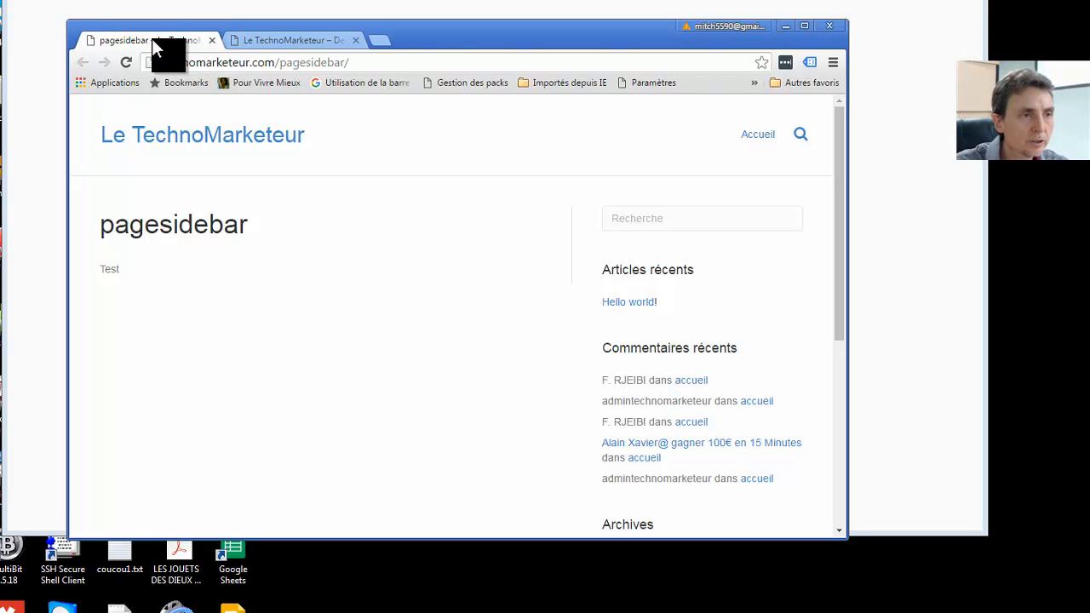
# Reload the pagesidebar page and post 'hello' in its aide en ligne sidebar chat
pyautogui.rightClick(151, 38)
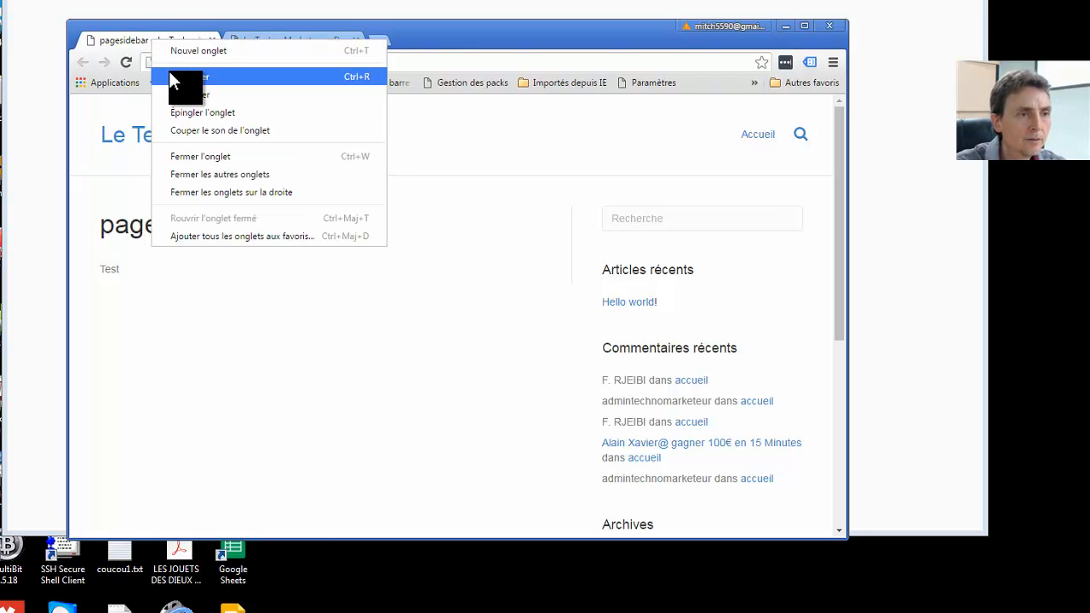
pyautogui.click(170, 72)
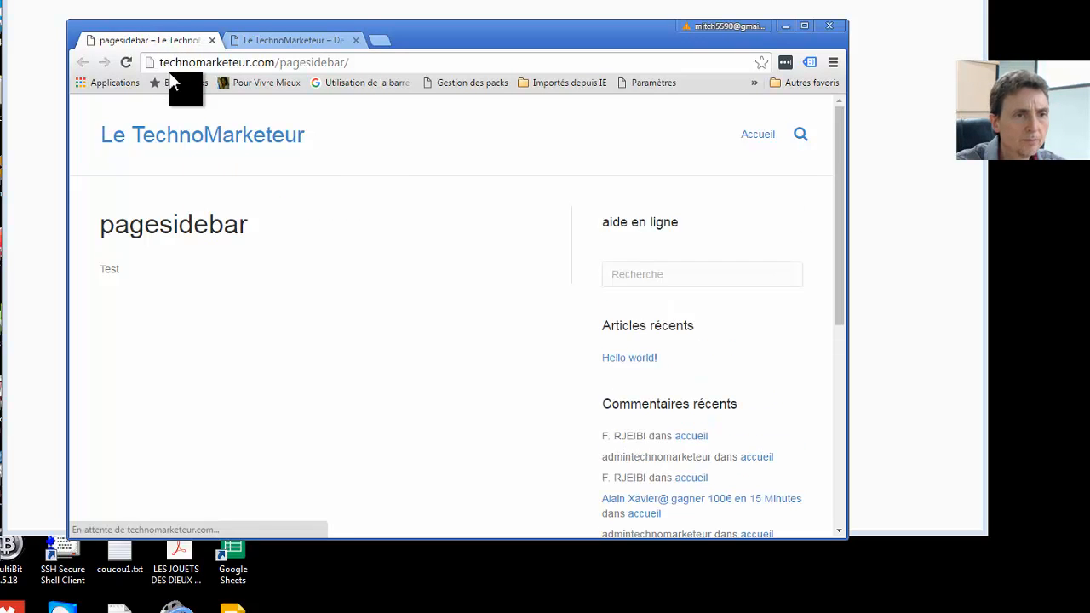
pyautogui.scroll(-2, 717, 371)
pyautogui.scroll(2, 717, 319)
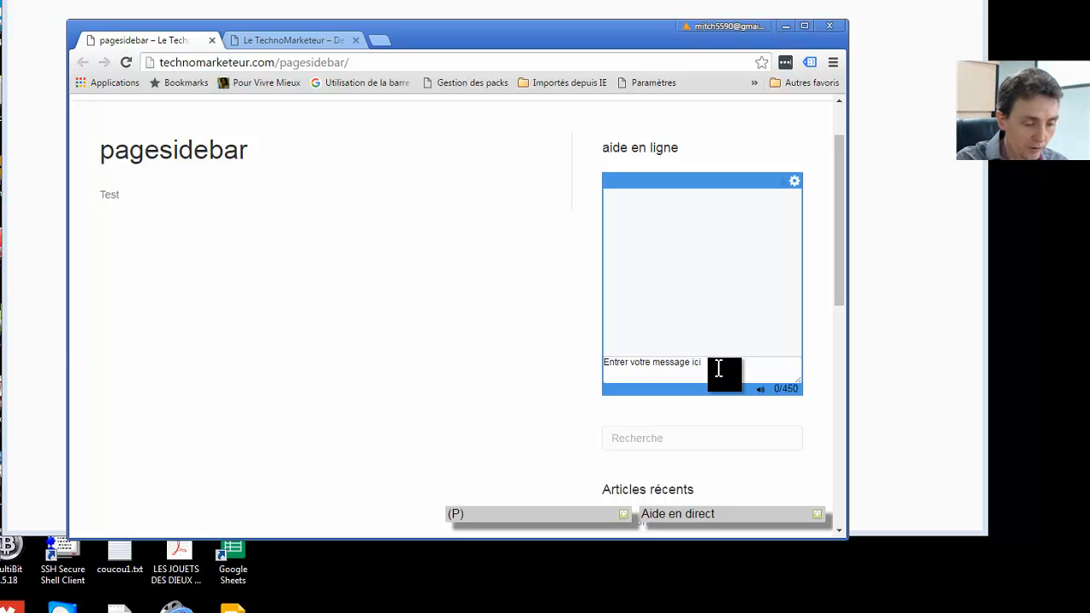
pyautogui.write('hello')
pyautogui.press('Return')
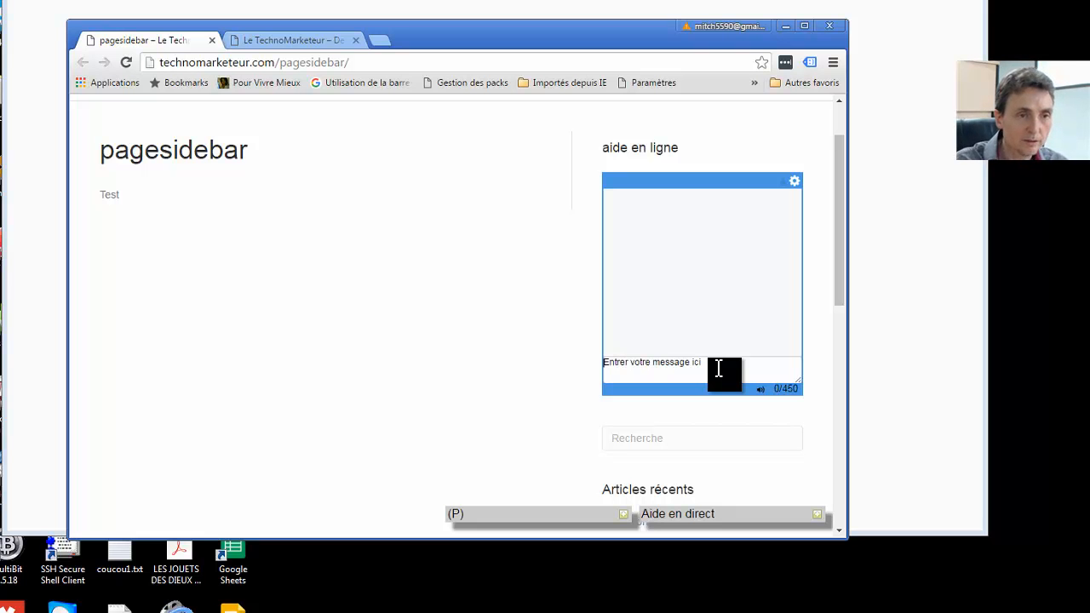